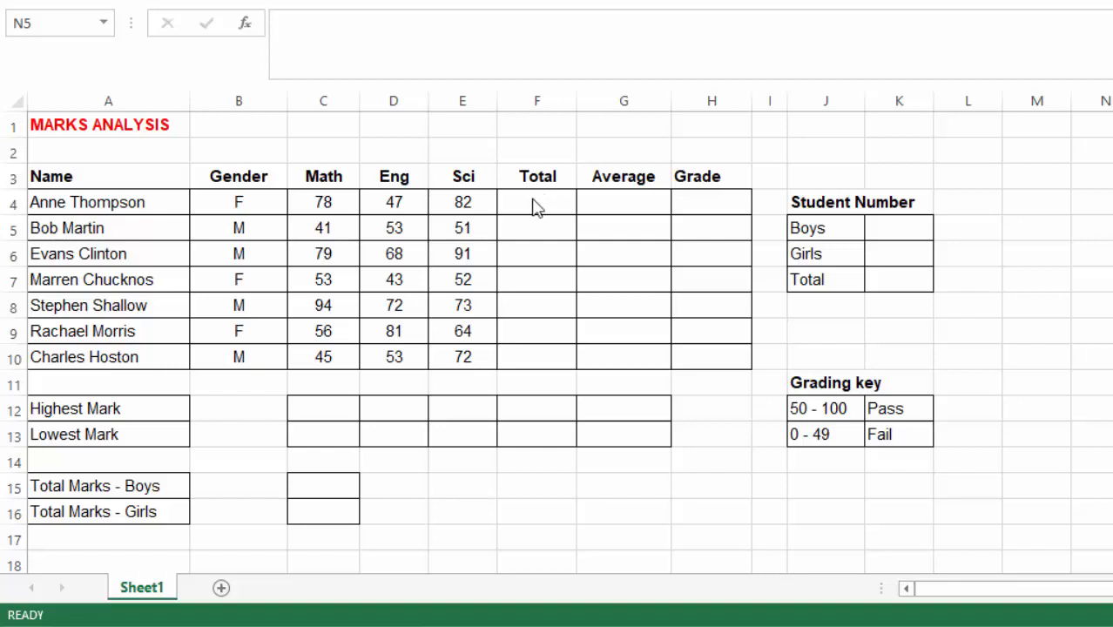
Review the empty Total, Average and Grade columns, the grading key, and the Highest Mark and Lowest Mark rows
{"action": "left_click_drag", "start_coordinate": [524, 205], "coordinate": [524, 358]}
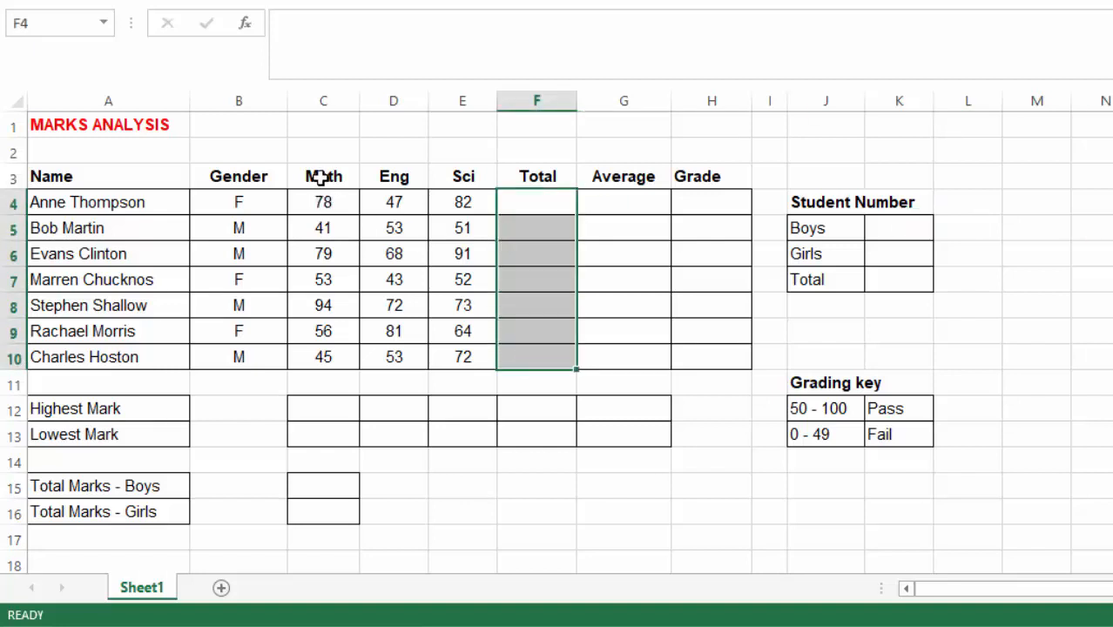
{"action": "left_click_drag", "start_coordinate": [318, 179], "coordinate": [491, 178]}
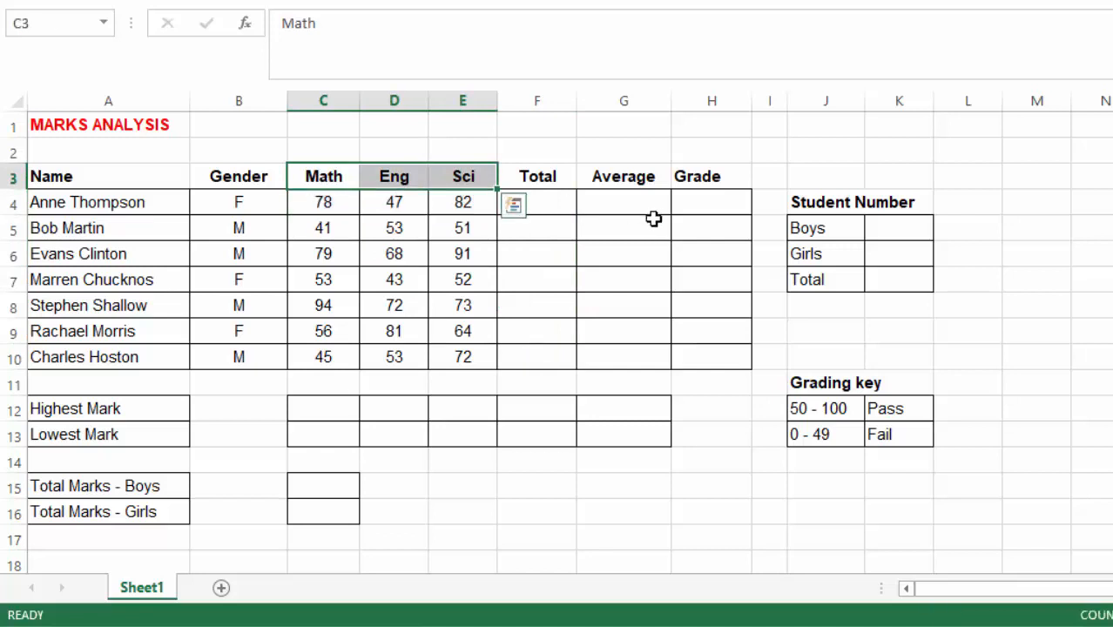
{"action": "left_click_drag", "start_coordinate": [622, 201], "coordinate": [613, 355]}
{"action": "left_click_drag", "start_coordinate": [709, 195], "coordinate": [725, 366]}
{"action": "left_click_drag", "start_coordinate": [799, 407], "coordinate": [901, 436]}
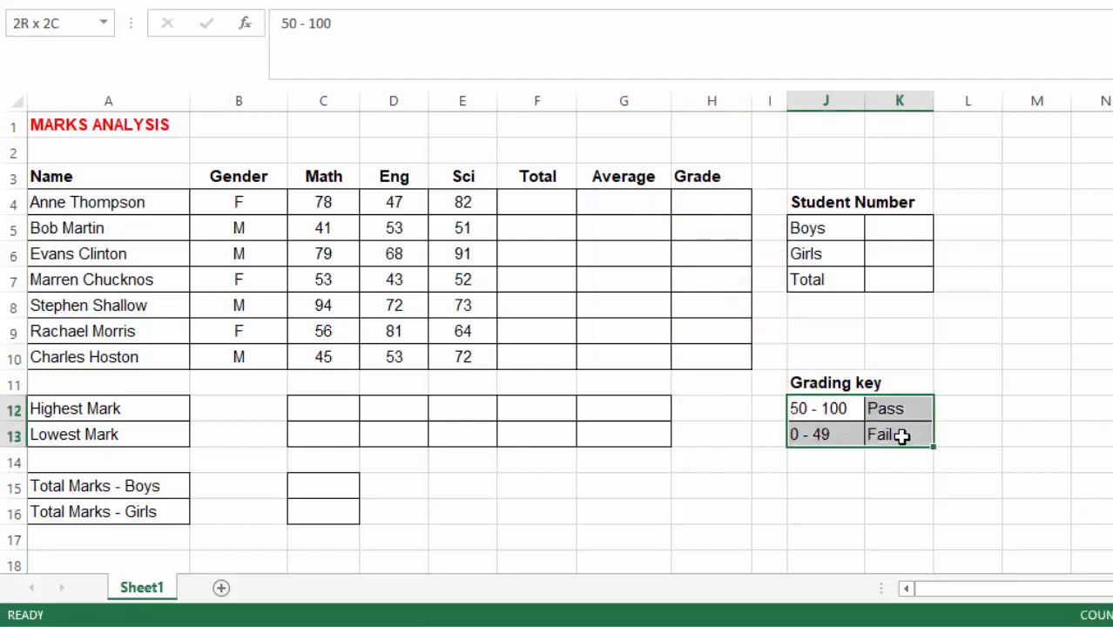
{"action": "left_click", "coordinate": [491, 311]}
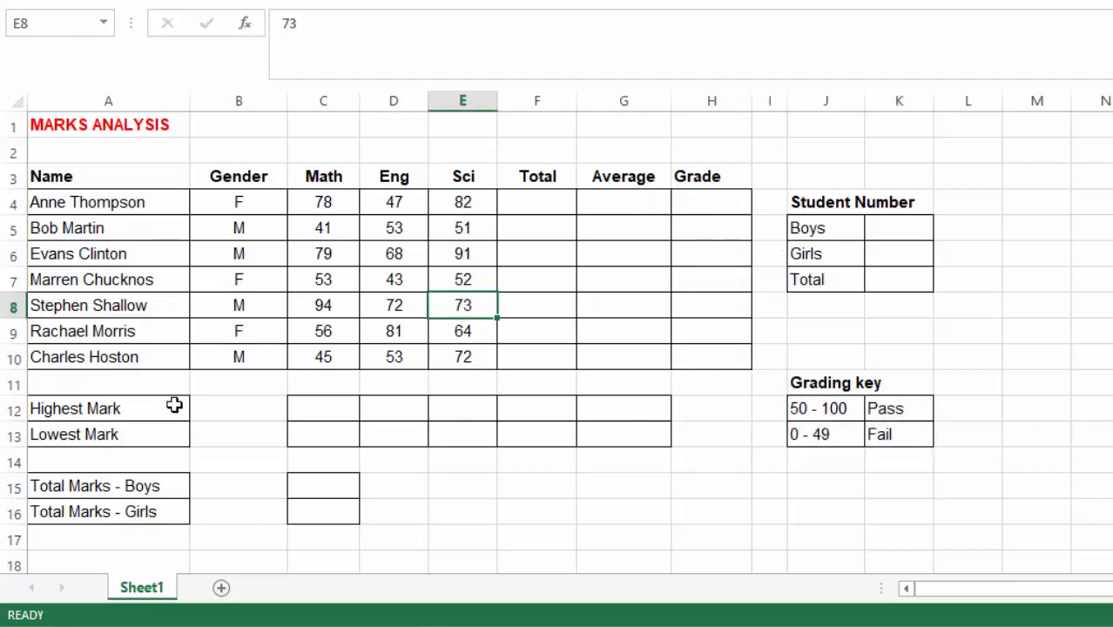
{"action": "left_click_drag", "start_coordinate": [310, 407], "coordinate": [620, 420]}
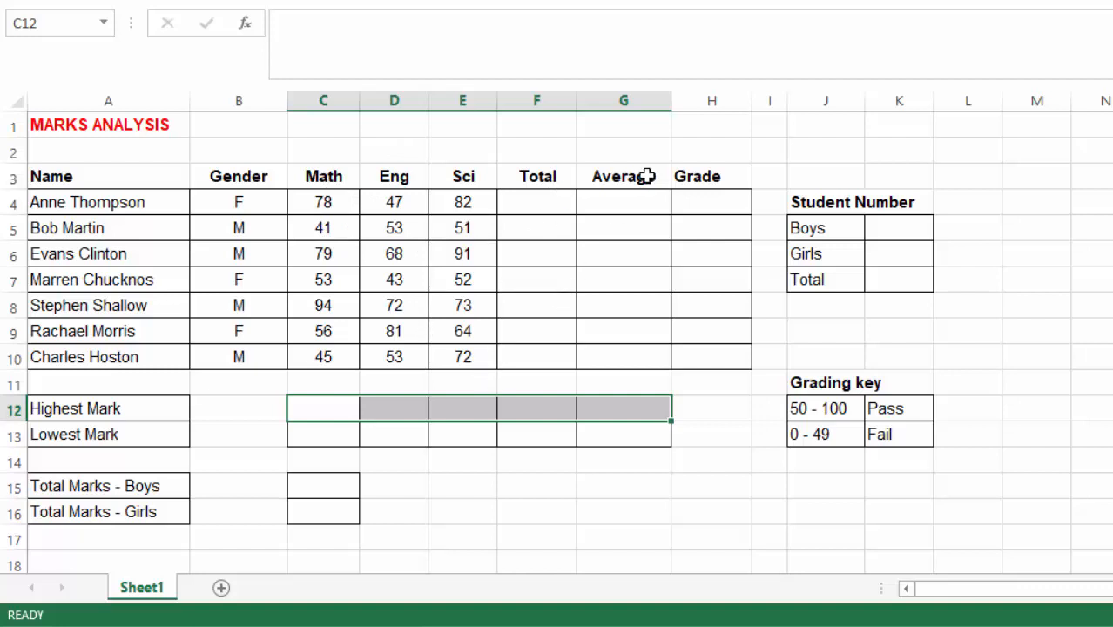
{"action": "left_click", "coordinate": [329, 441]}
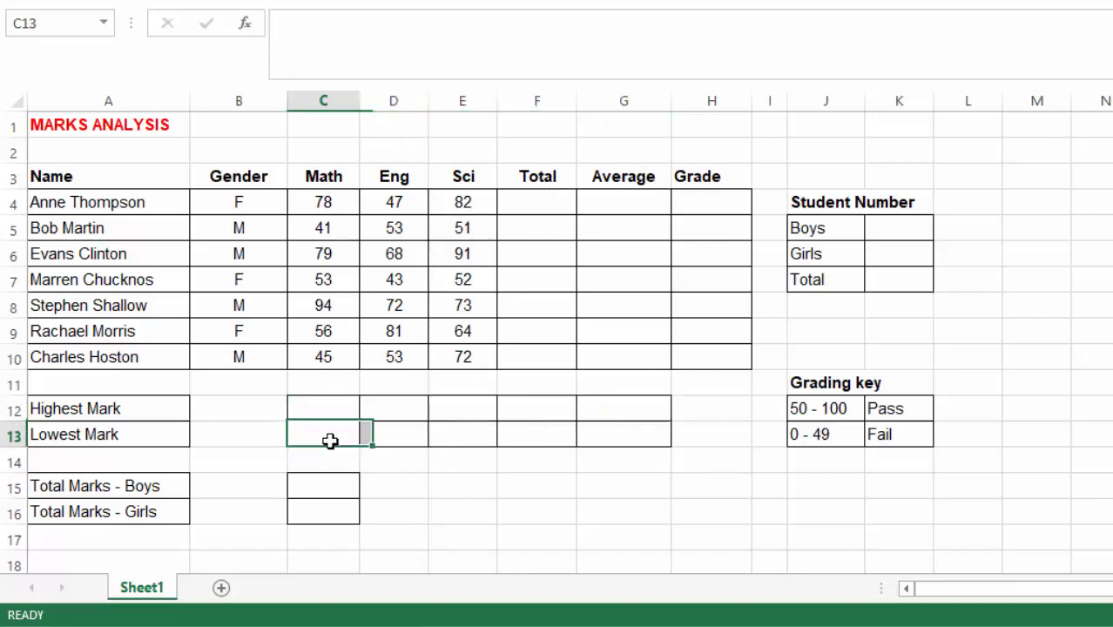
{"action": "left_click_drag", "start_coordinate": [330, 441], "coordinate": [618, 443]}
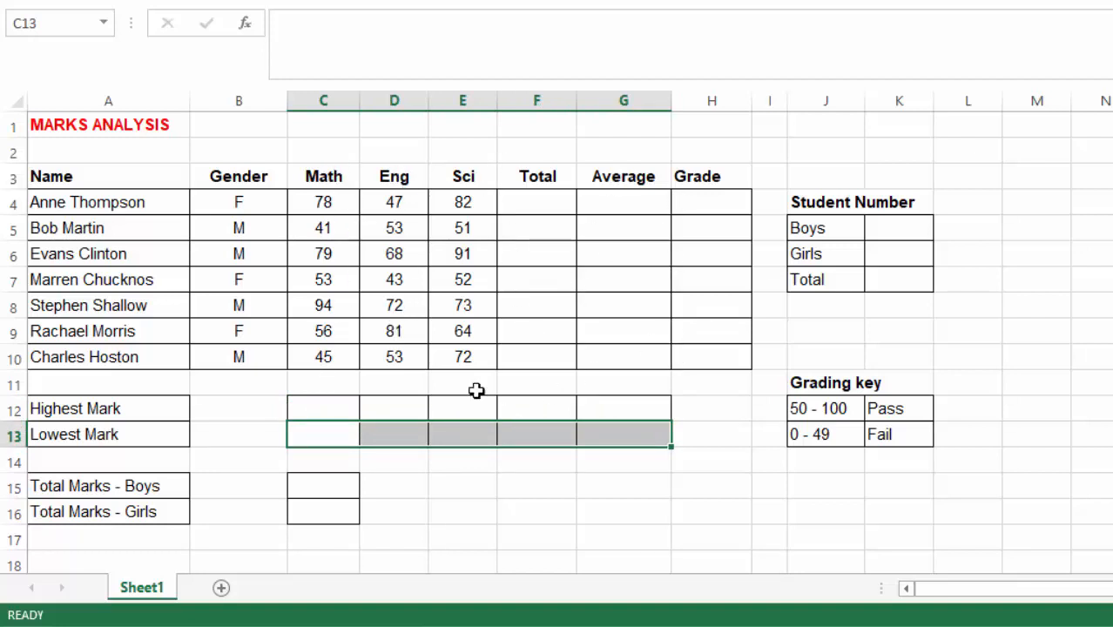
{"action": "left_click", "coordinate": [466, 360]}
Examine the boys' and girls' total marks cells and the Student Number table against the Total and Gender columns
{"action": "left_click", "coordinate": [318, 490]}
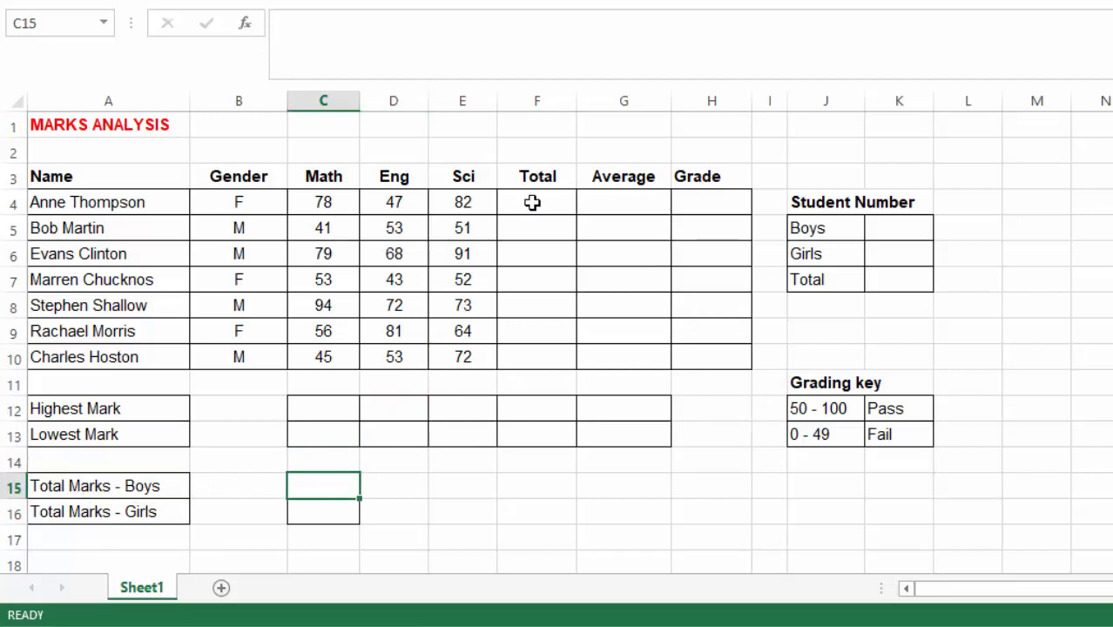
{"action": "left_click_drag", "start_coordinate": [532, 202], "coordinate": [538, 365]}
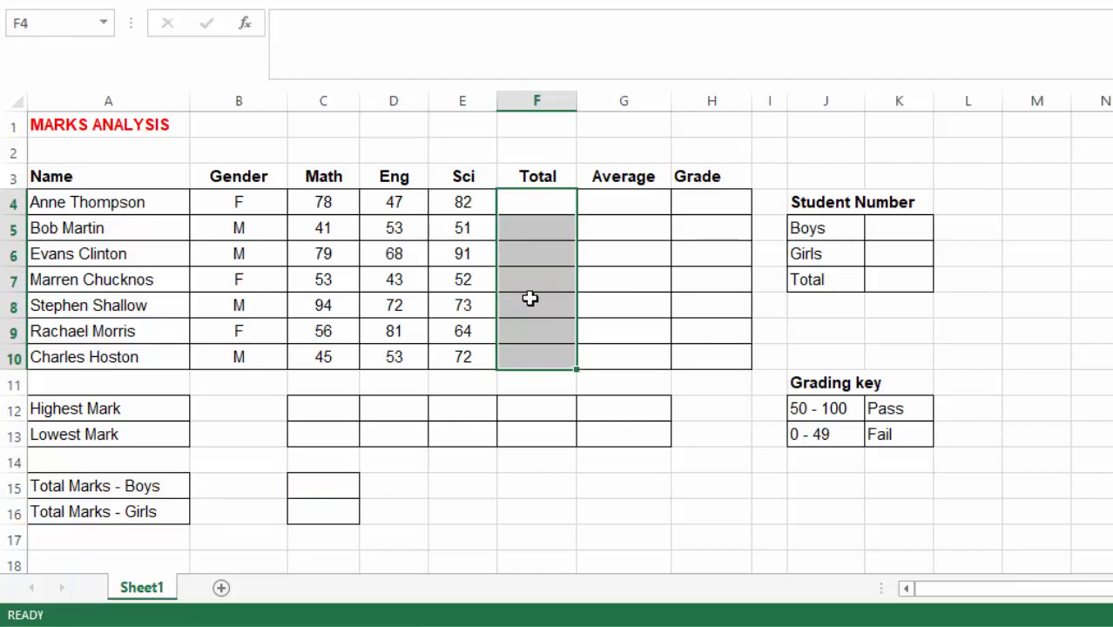
{"action": "left_click", "coordinate": [313, 515]}
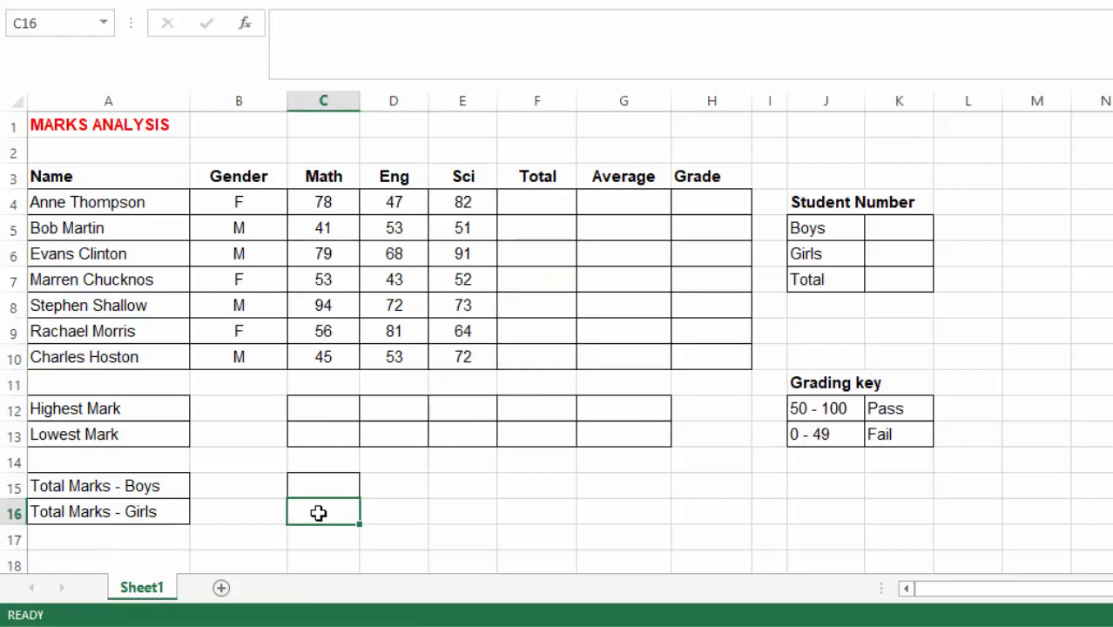
{"action": "left_click_drag", "start_coordinate": [538, 192], "coordinate": [544, 328]}
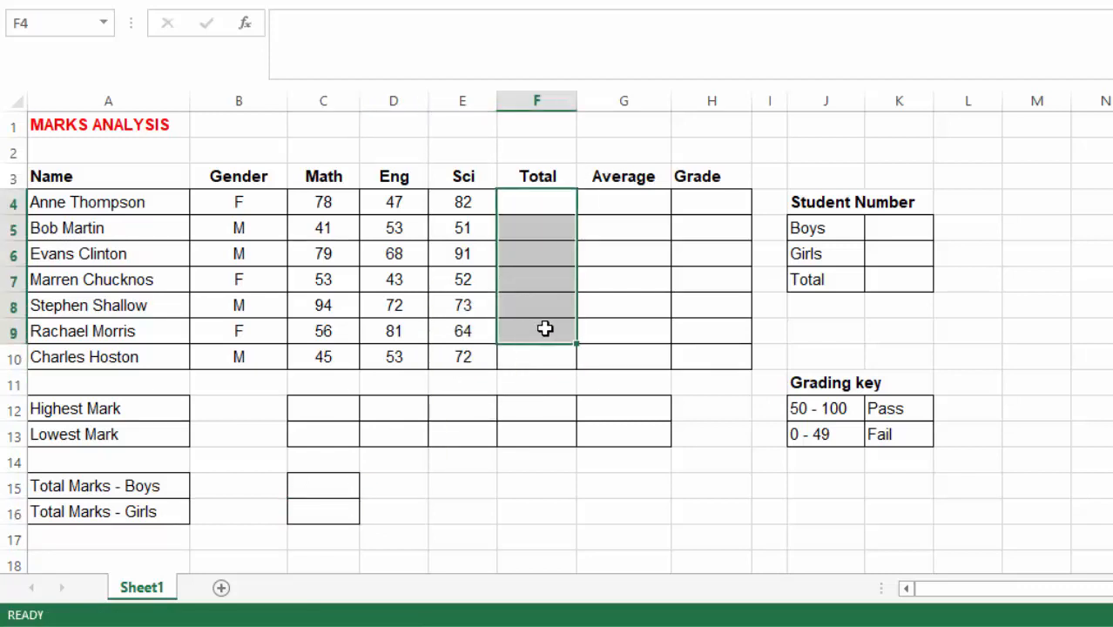
{"action": "left_click", "coordinate": [1099, 227]}
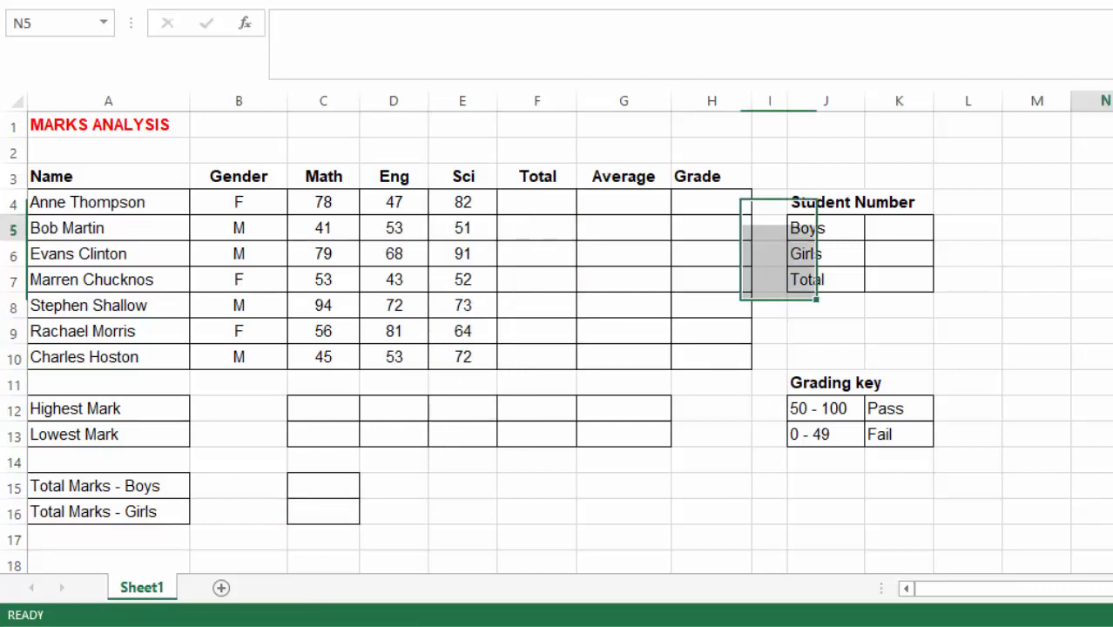
{"action": "left_click", "coordinate": [890, 224]}
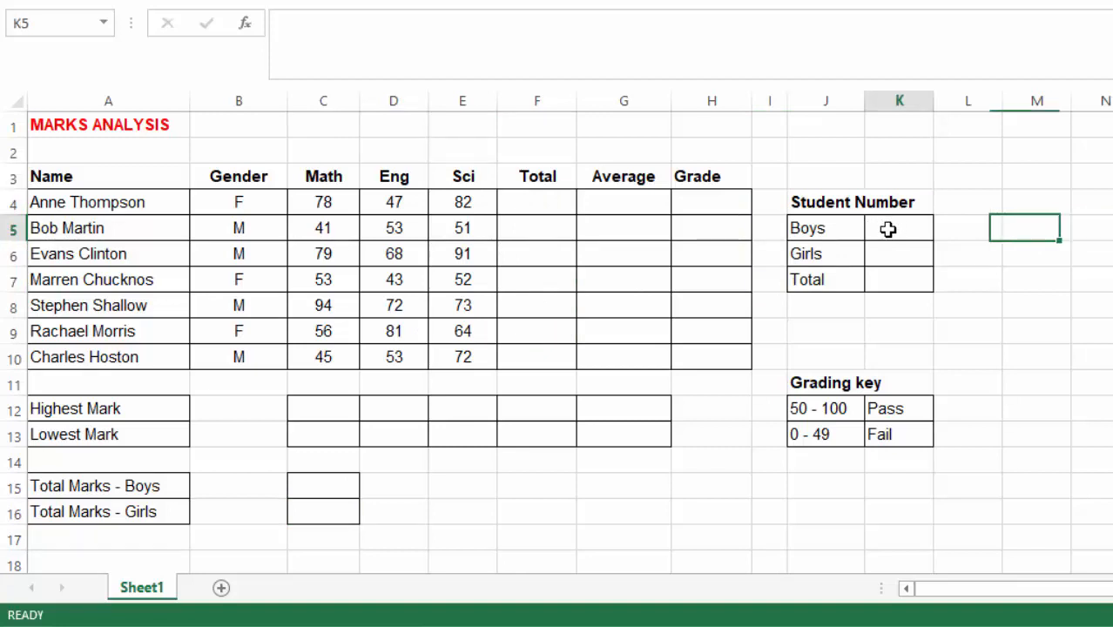
{"action": "left_click", "coordinate": [237, 209]}
{"action": "left_click_drag", "start_coordinate": [243, 224], "coordinate": [277, 350]}
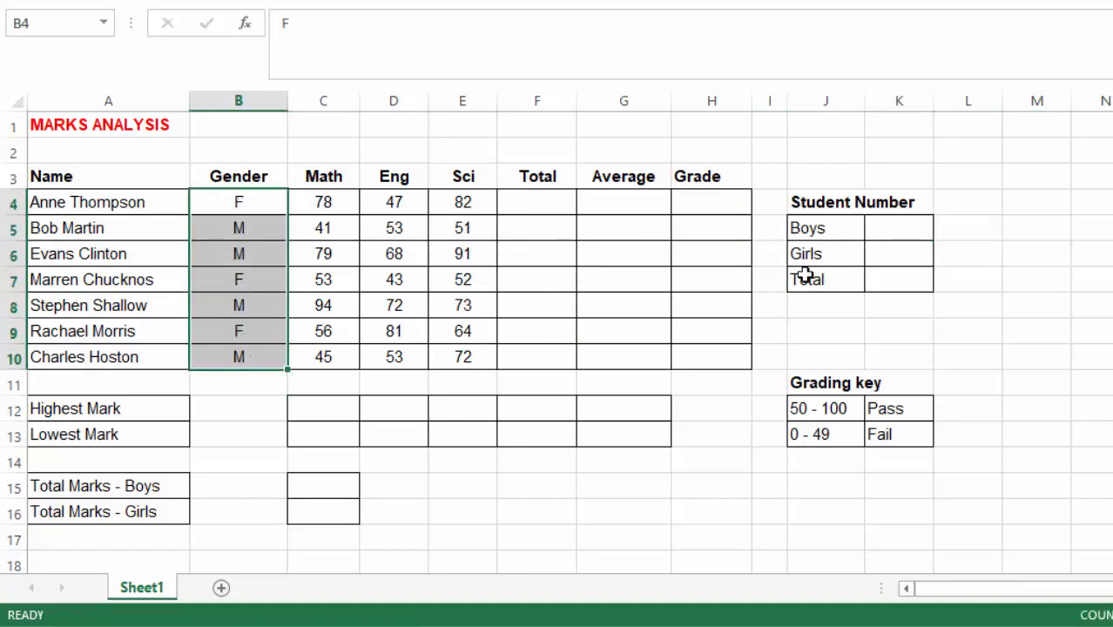
{"action": "left_click", "coordinate": [894, 255]}
{"action": "left_click_drag", "start_coordinate": [236, 200], "coordinate": [249, 354]}
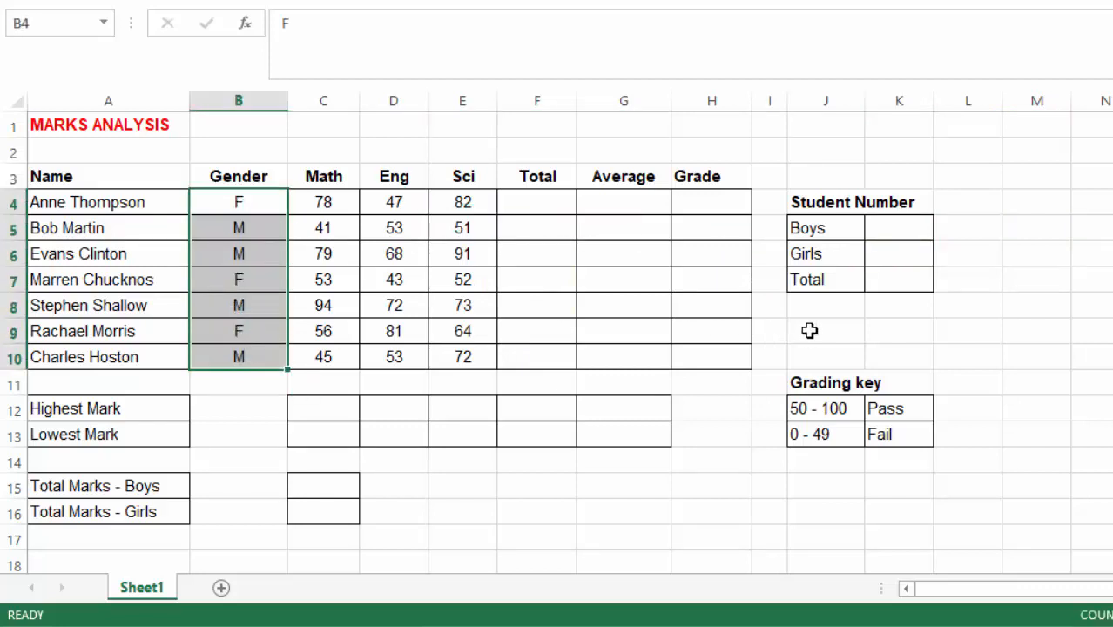
{"action": "left_click", "coordinate": [885, 280]}
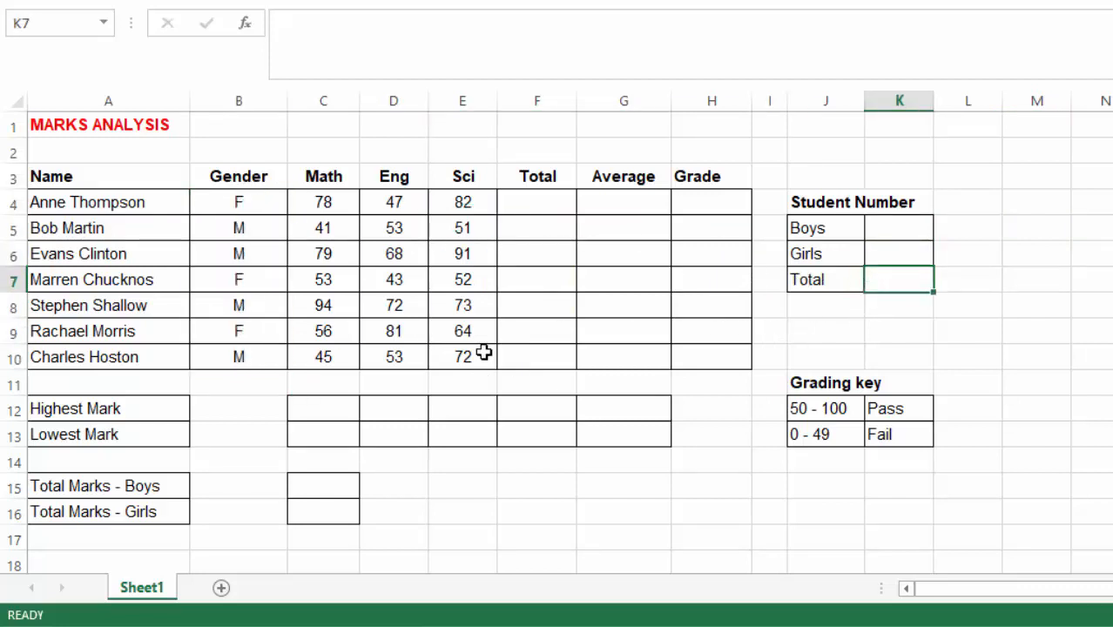
{"action": "left_click", "coordinate": [509, 287]}
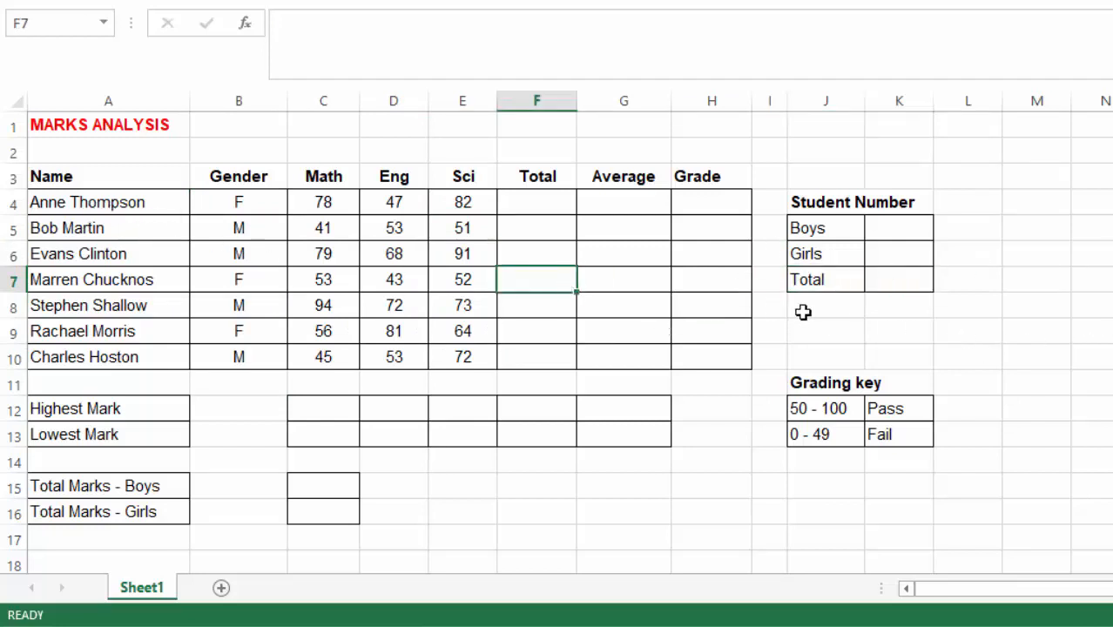
Enter =SUM(C4:E4) in F4 to total the first student's Math, Eng and Sci marks
{"action": "left_click", "coordinate": [540, 204]}
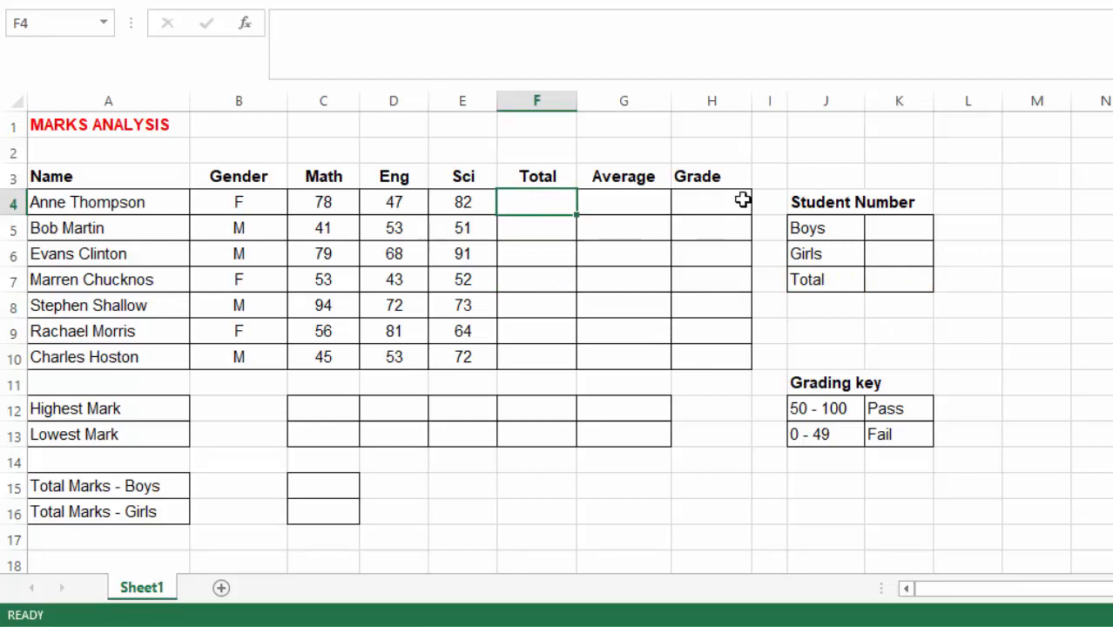
{"action": "type", "text": "="}
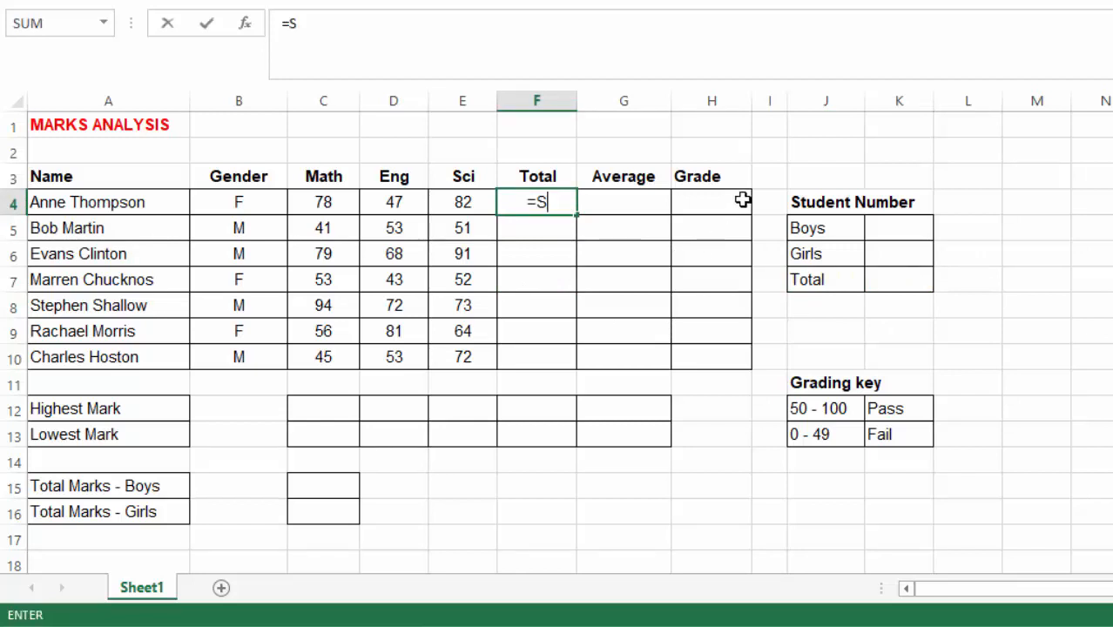
{"action": "type", "text": "SUM"}
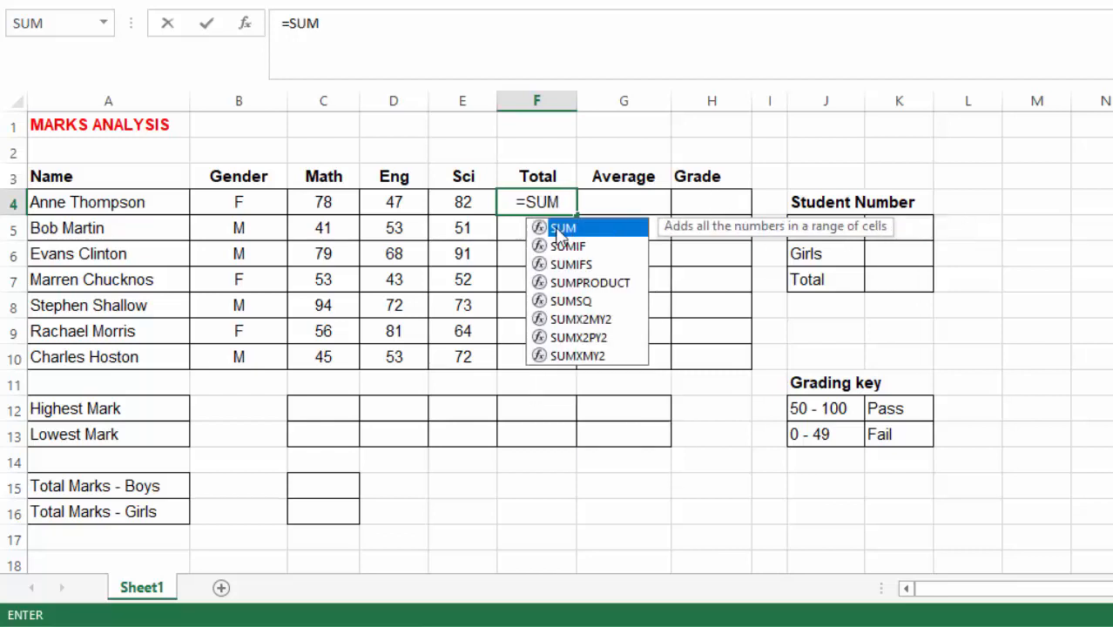
{"action": "double_click", "coordinate": [571, 230]}
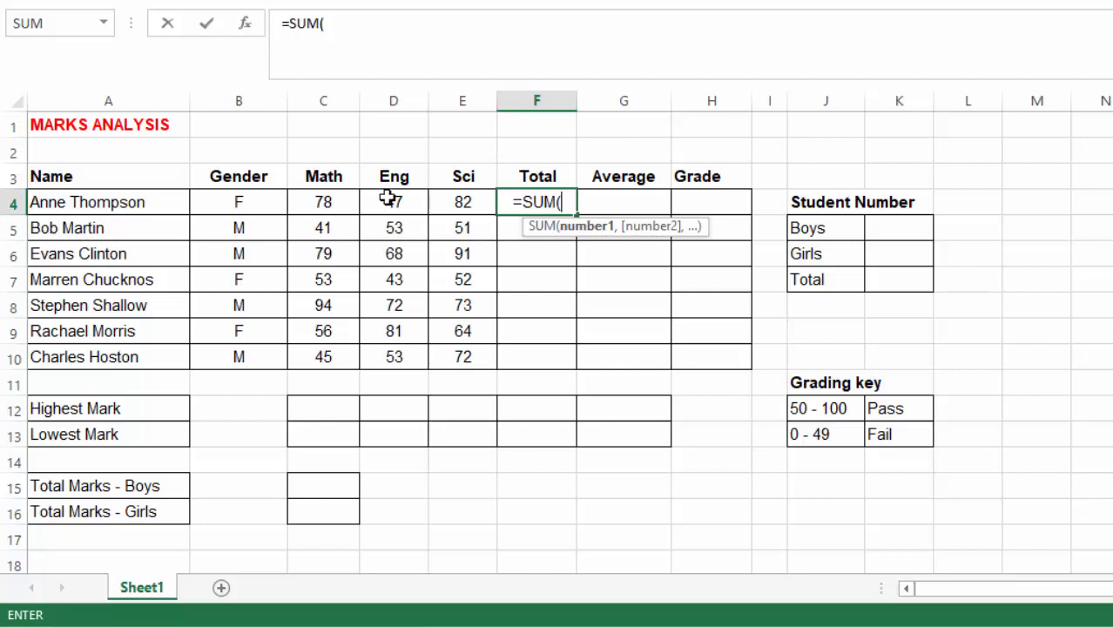
{"action": "left_click_drag", "start_coordinate": [313, 203], "coordinate": [477, 201]}
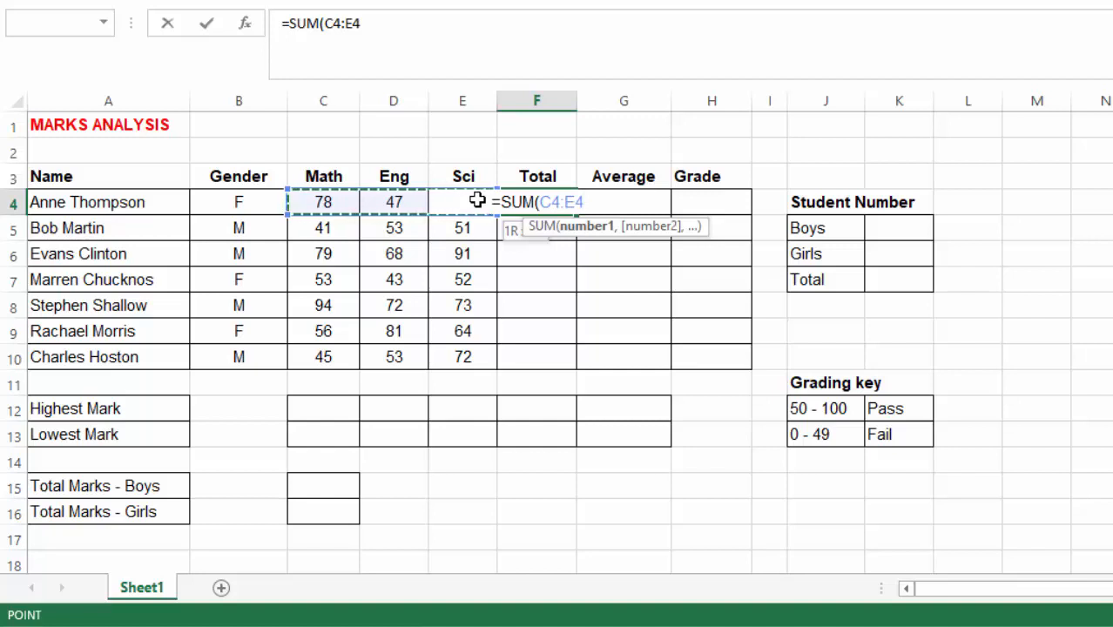
{"action": "left_click_drag", "start_coordinate": [477, 201], "coordinate": [478, 202]}
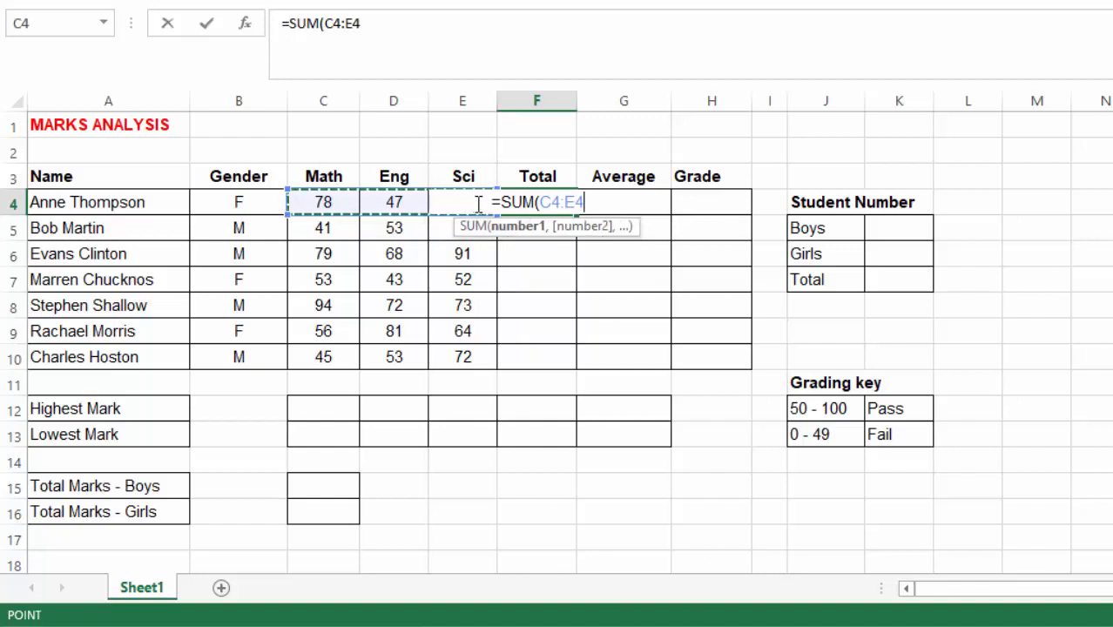
{"action": "key", "text": "Return"}
Fill the SUM formula from F4 down to F10 for the remaining students
{"action": "left_click", "coordinate": [553, 203]}
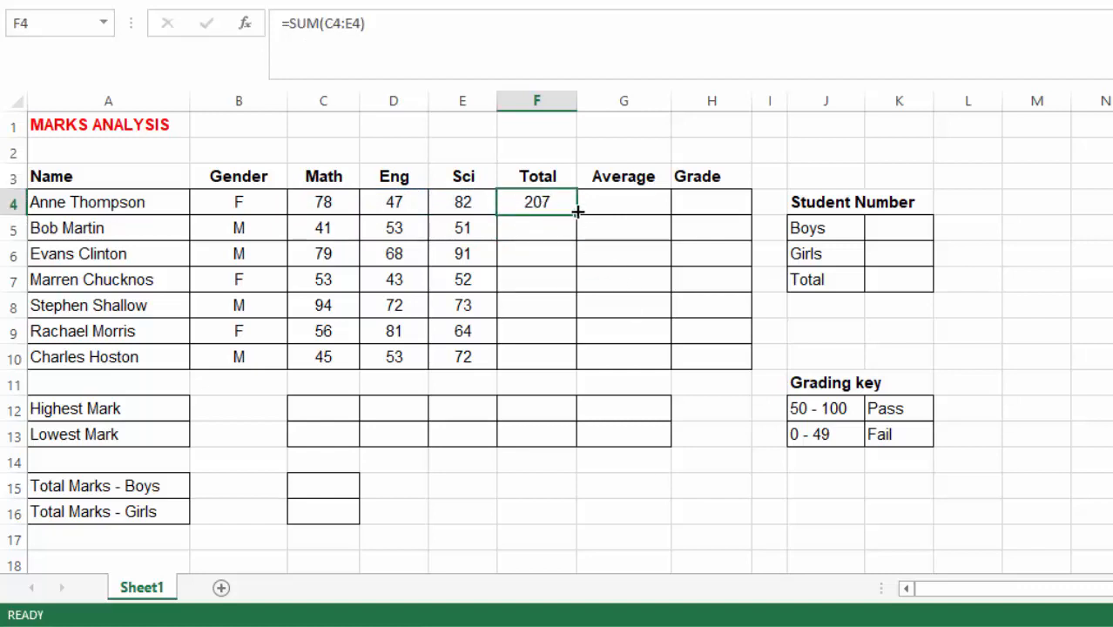
{"action": "left_click_drag", "start_coordinate": [577, 214], "coordinate": [577, 371]}
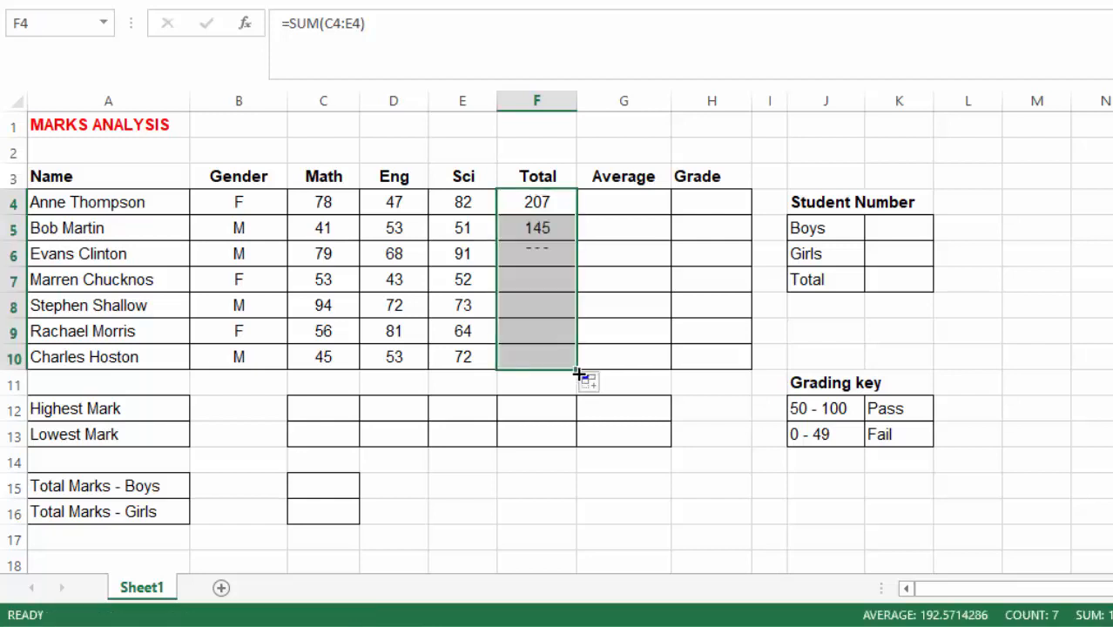
{"action": "left_click", "coordinate": [1086, 330]}
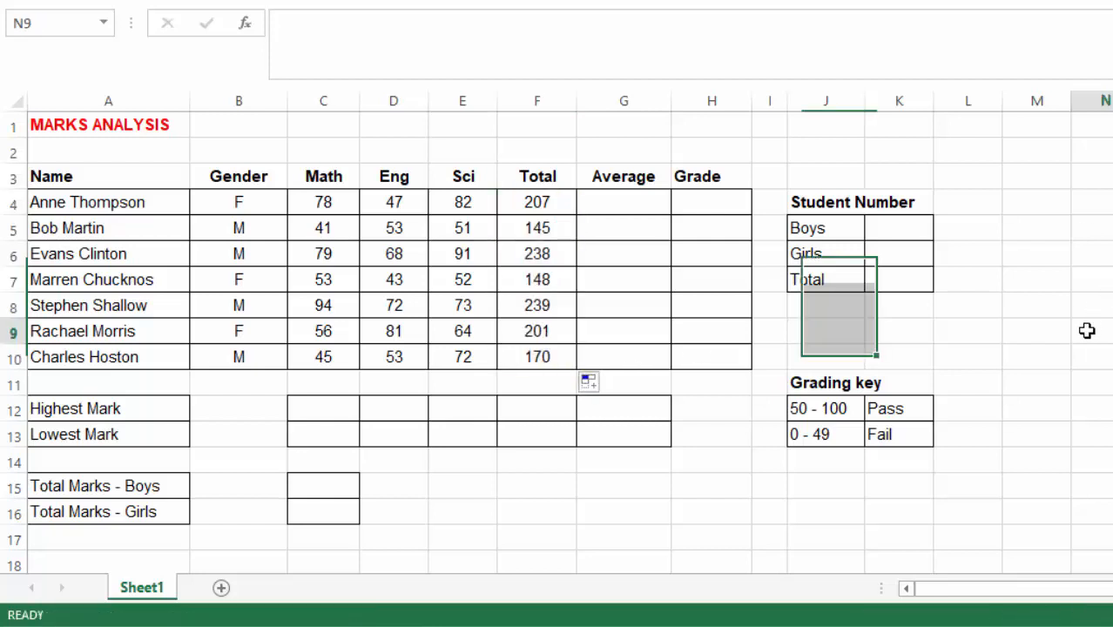
Enter =AVERAGE(C4:E4) in G4 to average the first student's three subject marks
{"action": "left_click", "coordinate": [614, 201]}
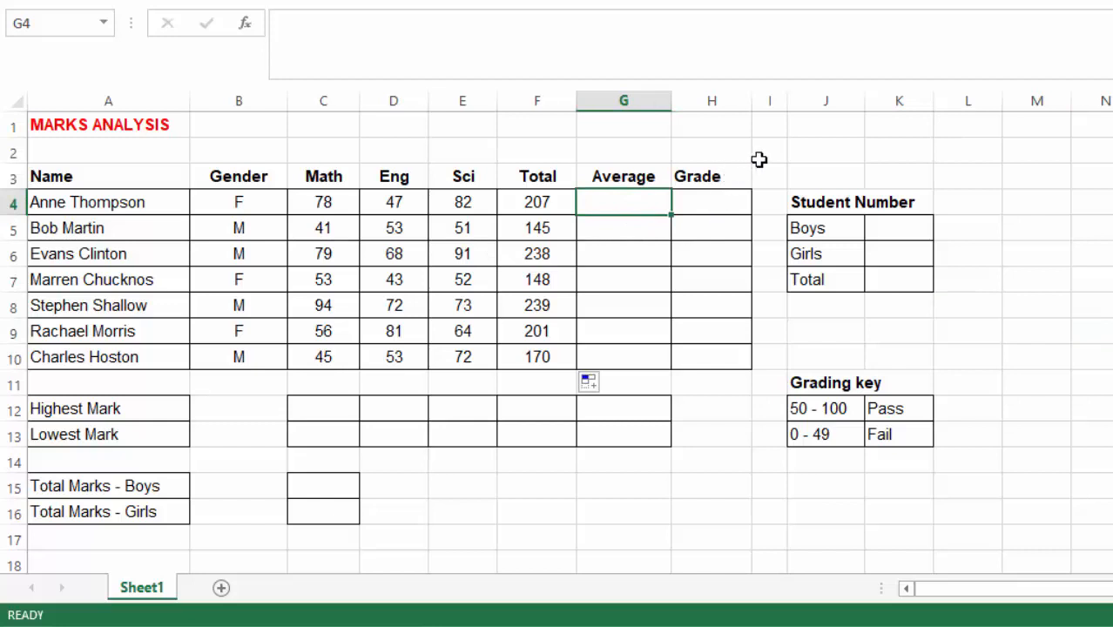
{"action": "type", "text": "=A"}
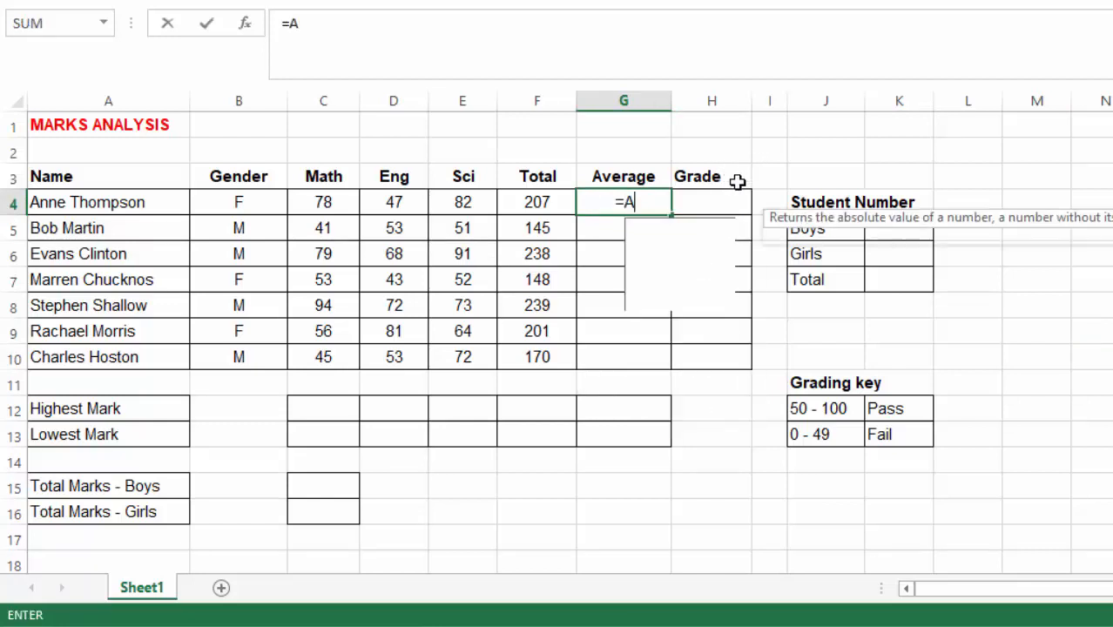
{"action": "type", "text": "VERAGE"}
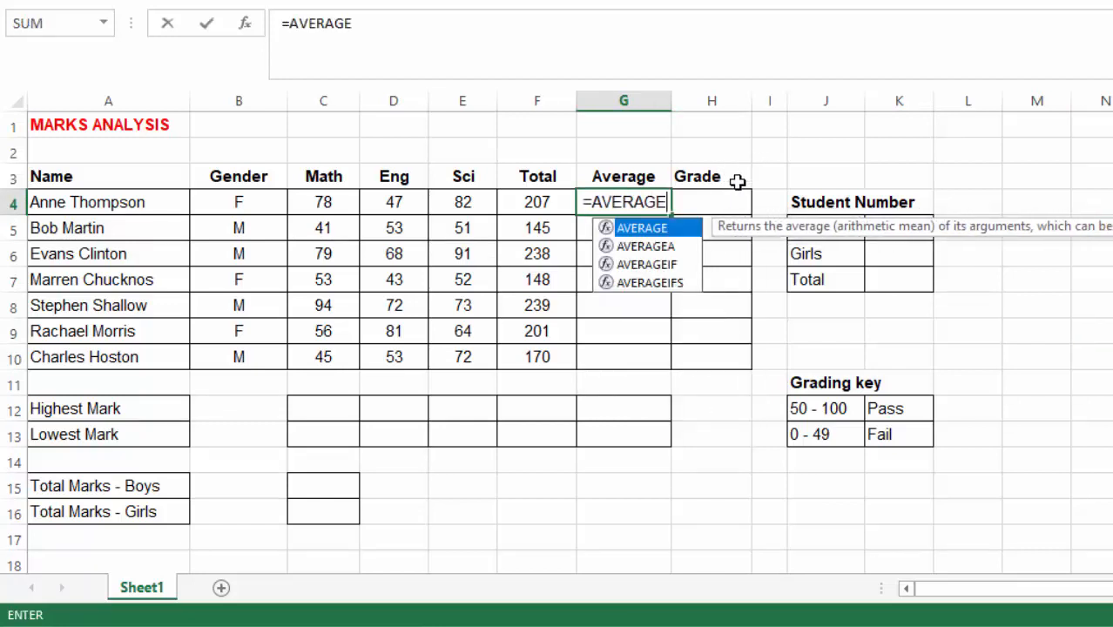
{"action": "double_click", "coordinate": [653, 233]}
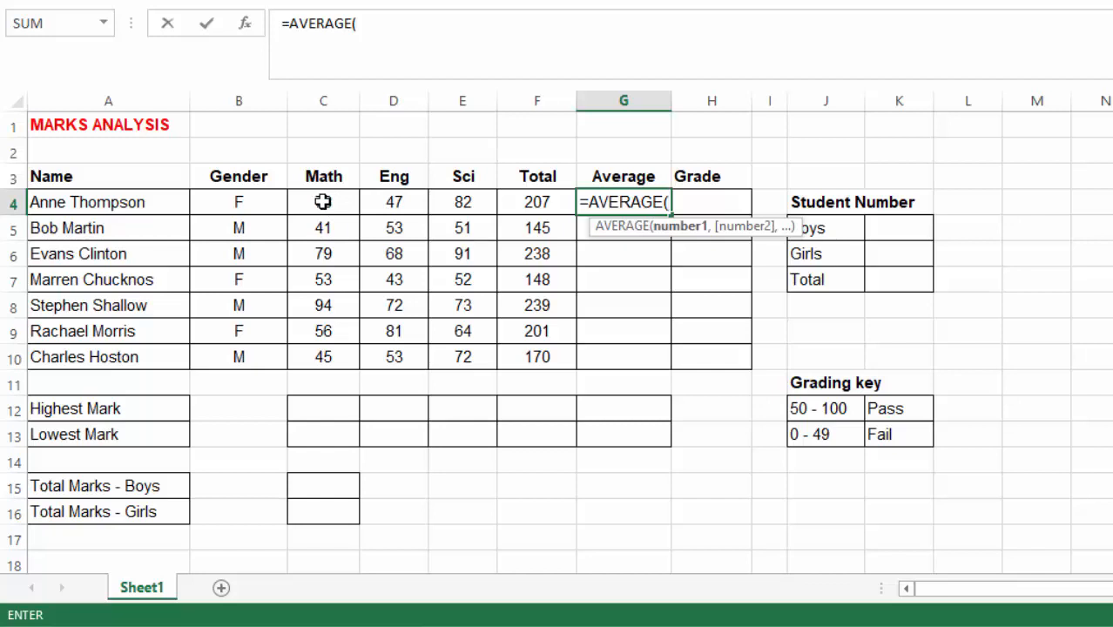
{"action": "left_click_drag", "start_coordinate": [323, 201], "coordinate": [463, 202]}
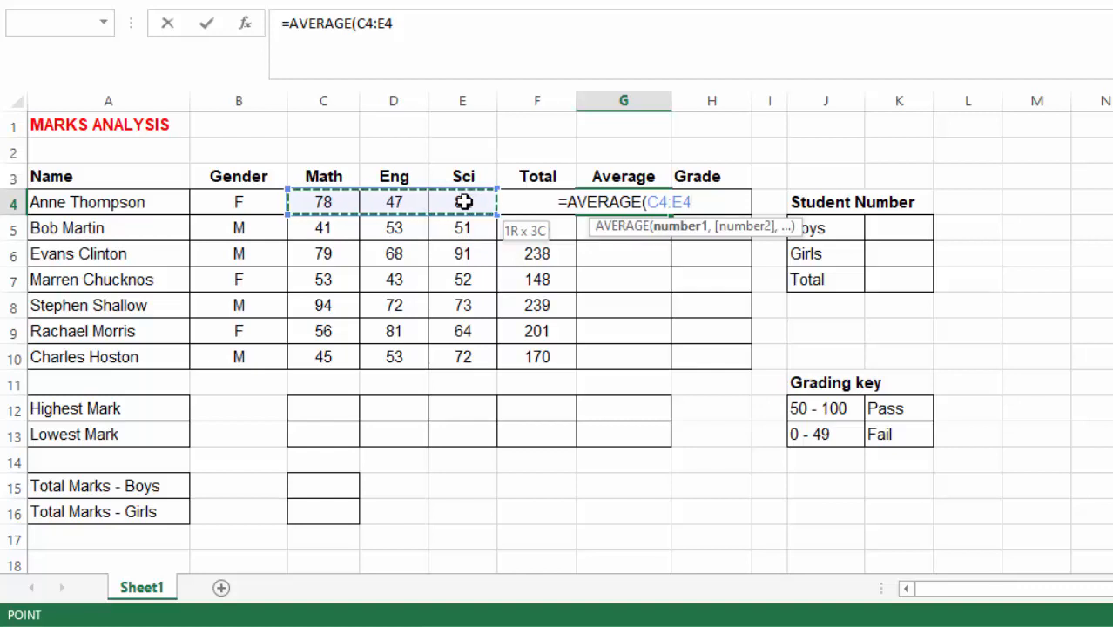
{"action": "key", "text": "Return"}
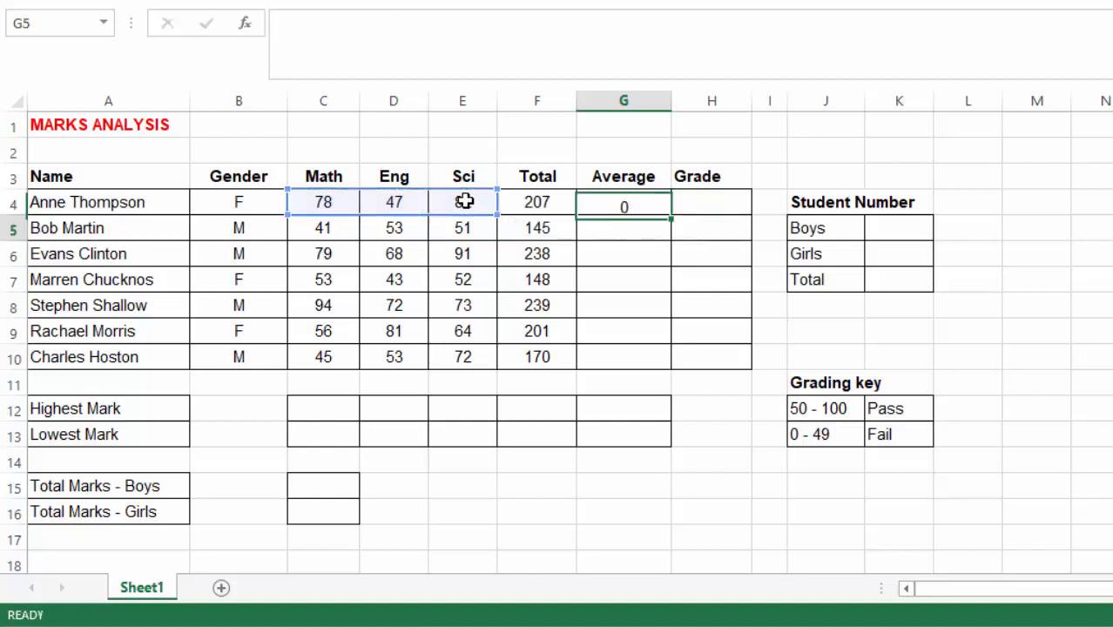
Fill the AVERAGE formula from G4 down to G10 for the other students
{"action": "left_click", "coordinate": [608, 200]}
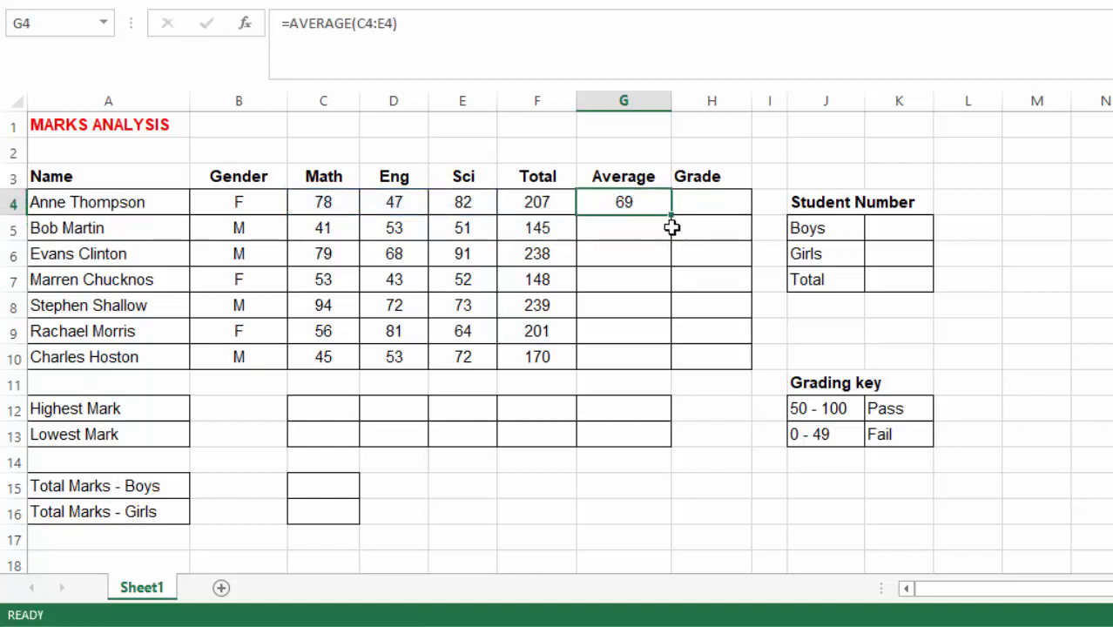
{"action": "left_click_drag", "start_coordinate": [670, 213], "coordinate": [673, 380]}
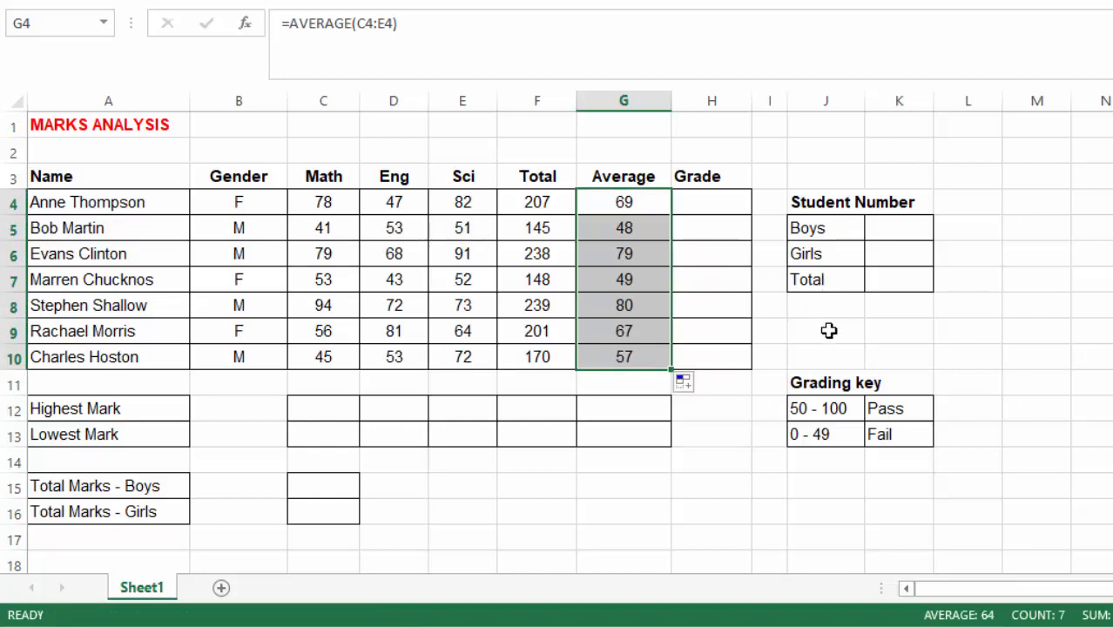
{"action": "left_click", "coordinate": [914, 338]}
Start the first student's grade formula in H4 as an IF function with the logical test G4>=50
{"action": "left_click", "coordinate": [690, 201]}
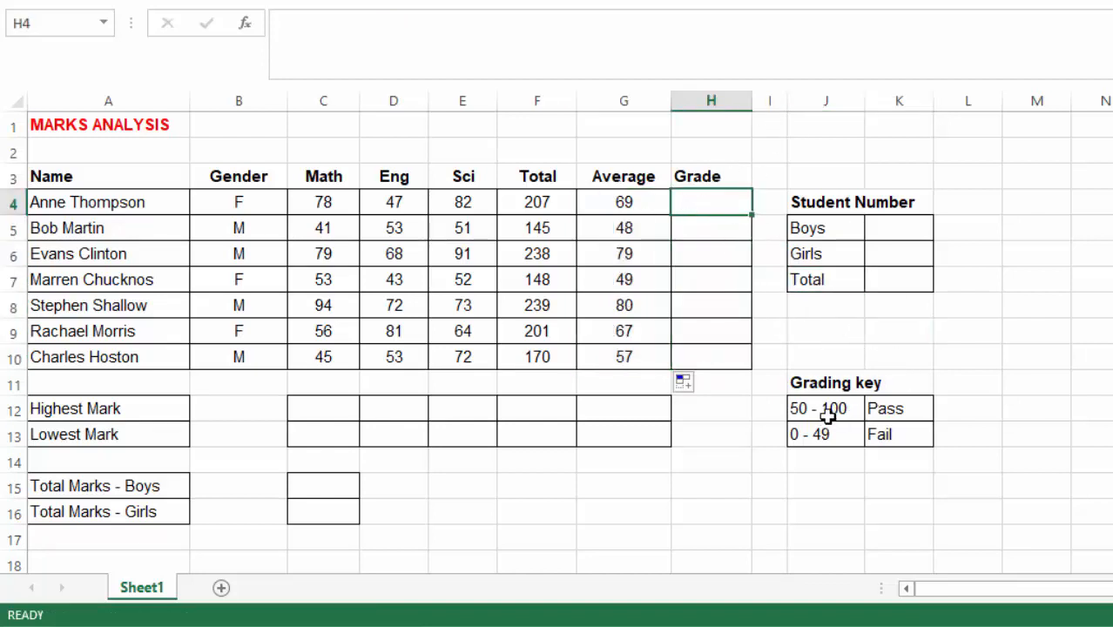
{"action": "left_click_drag", "start_coordinate": [797, 406], "coordinate": [890, 438]}
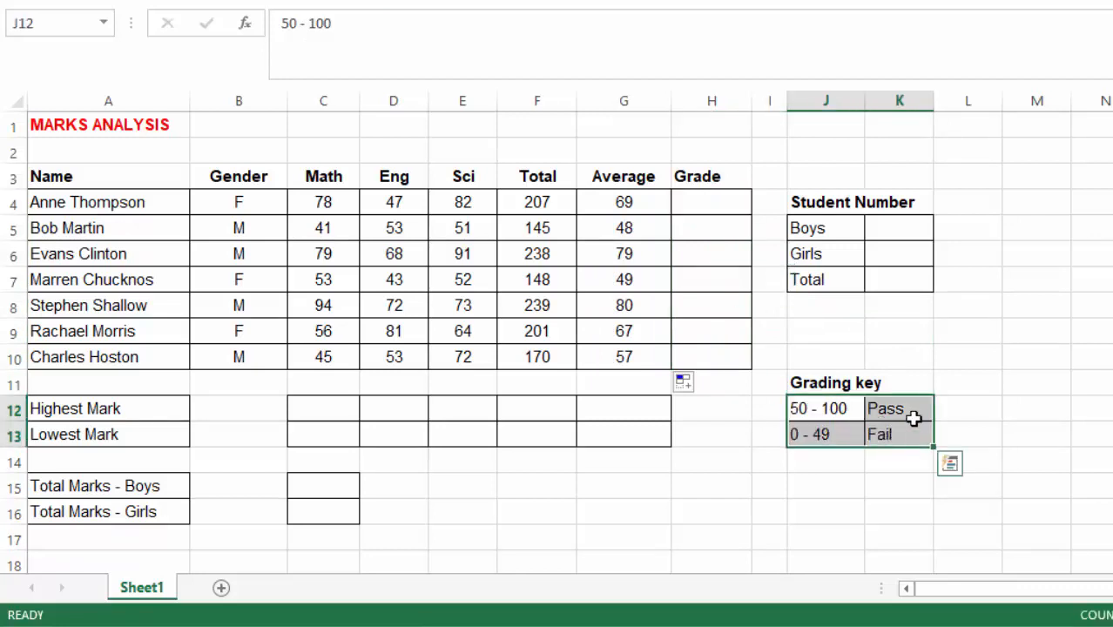
{"action": "left_click", "coordinate": [1017, 332]}
{"action": "left_click", "coordinate": [704, 208]}
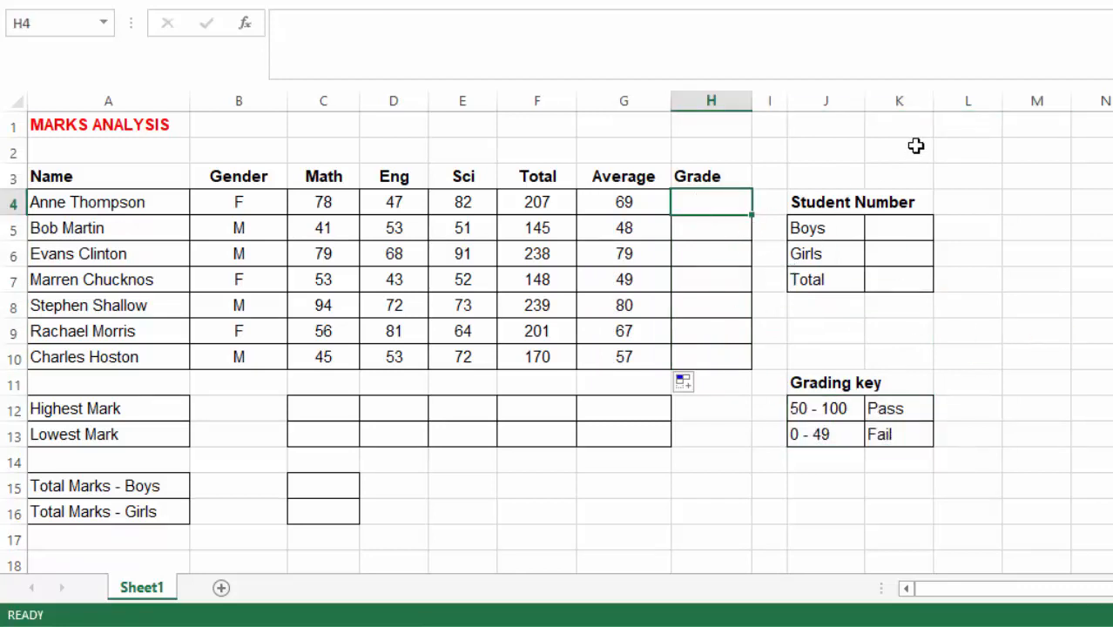
{"action": "type", "text": "="}
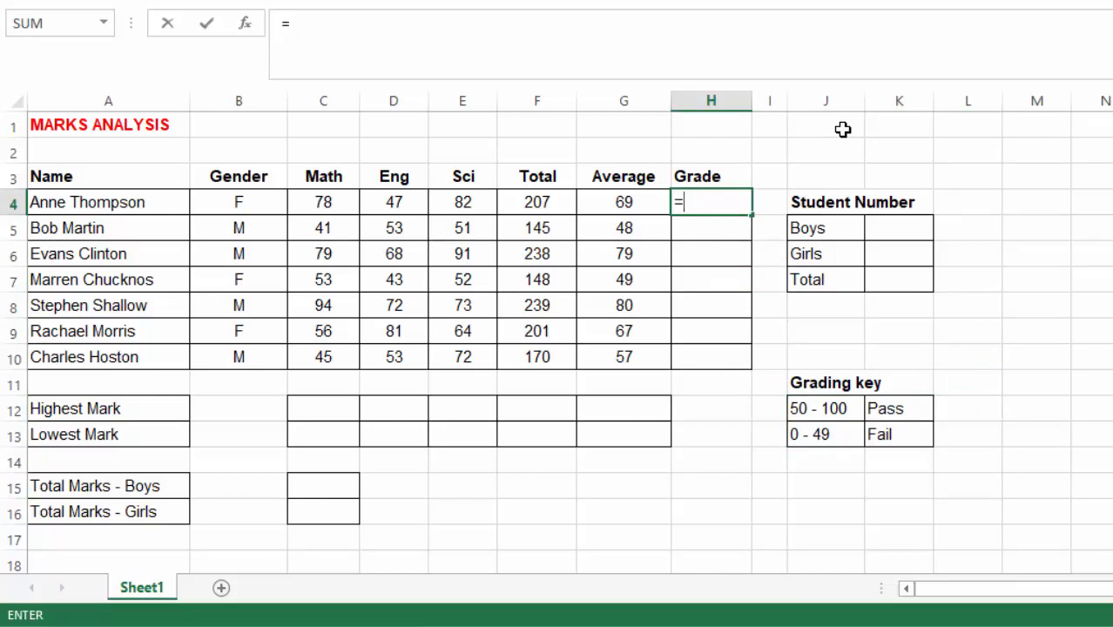
{"action": "type", "text": "IF"}
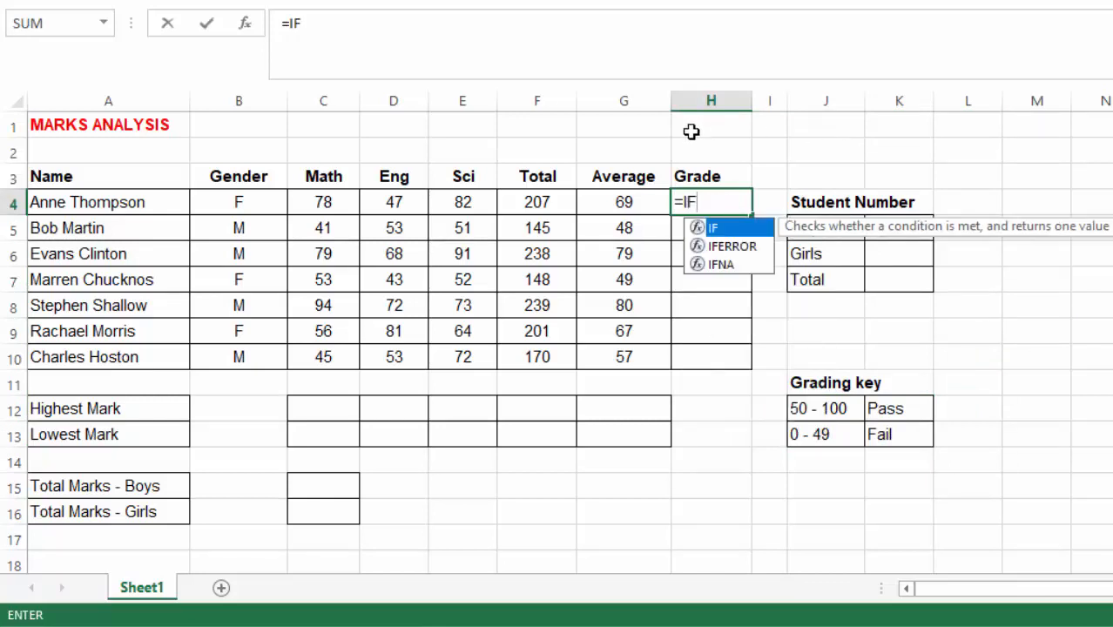
{"action": "double_click", "coordinate": [718, 230]}
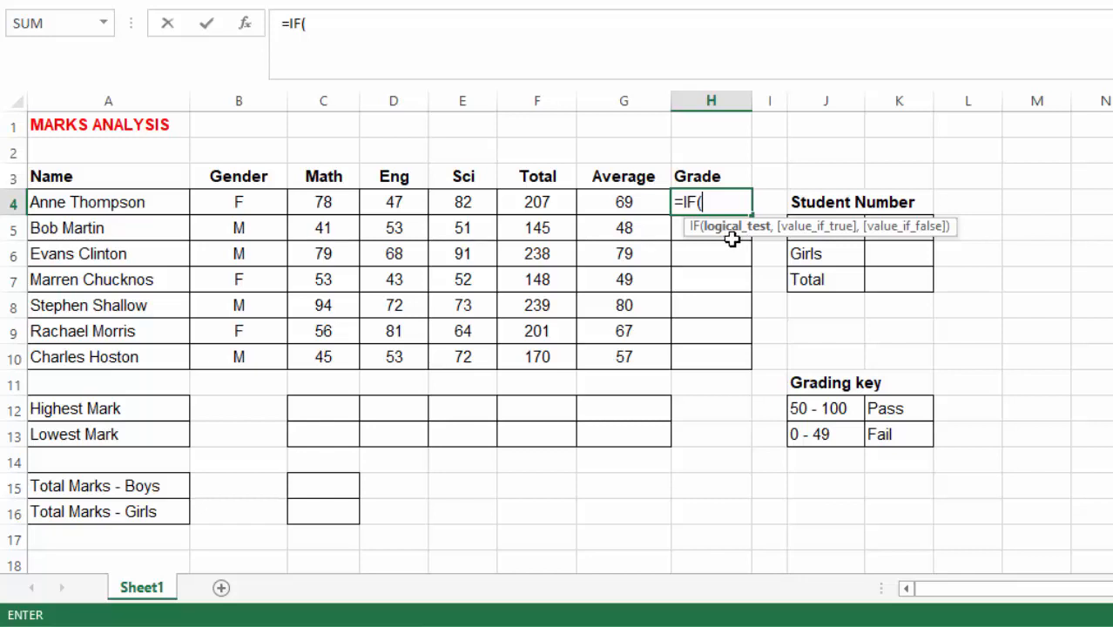
{"action": "left_click", "coordinate": [615, 203]}
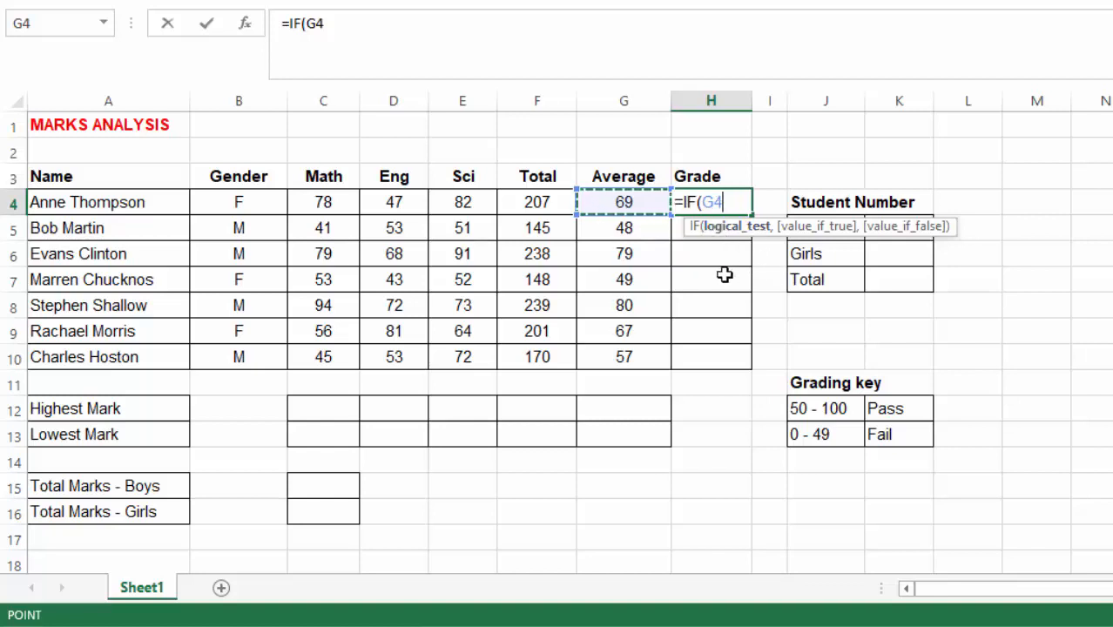
{"action": "type", "text": ">=50"}
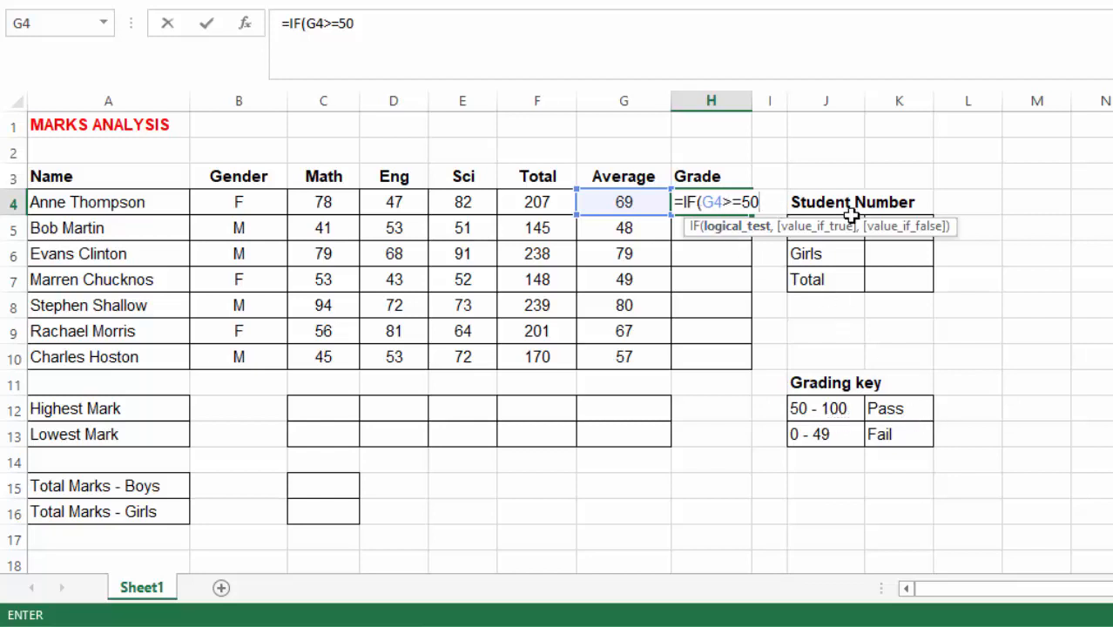
Add "PASS" and "FAIL without its closing quote as the H4 formula's results, try to commit it, and decline the suggested correction
{"action": "type", "text": ",\"P"}
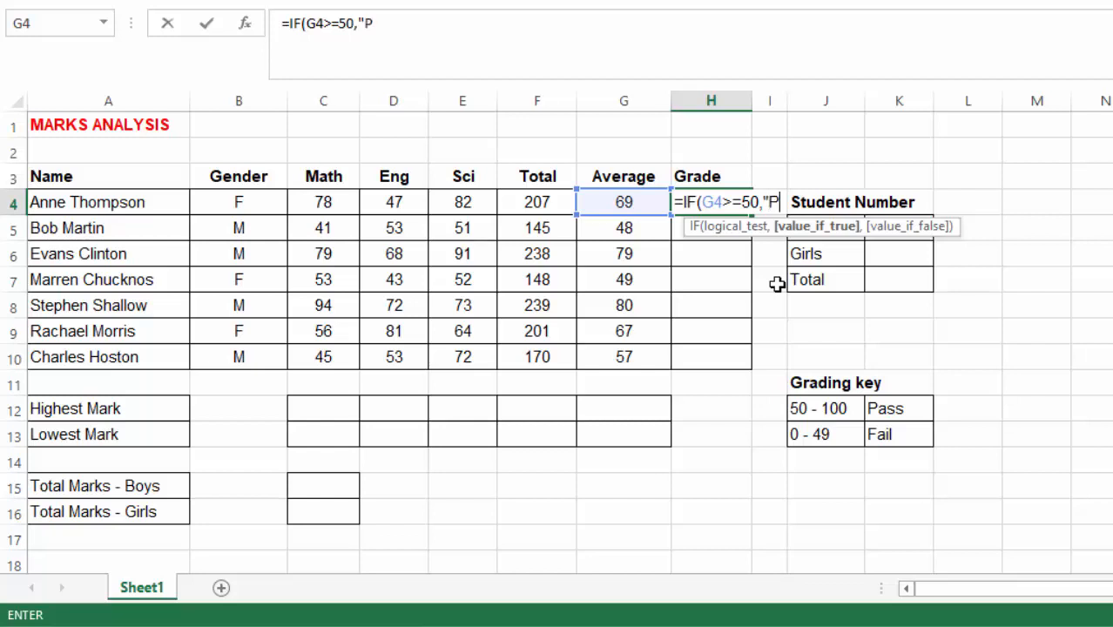
{"action": "type", "text": "ASS\""}
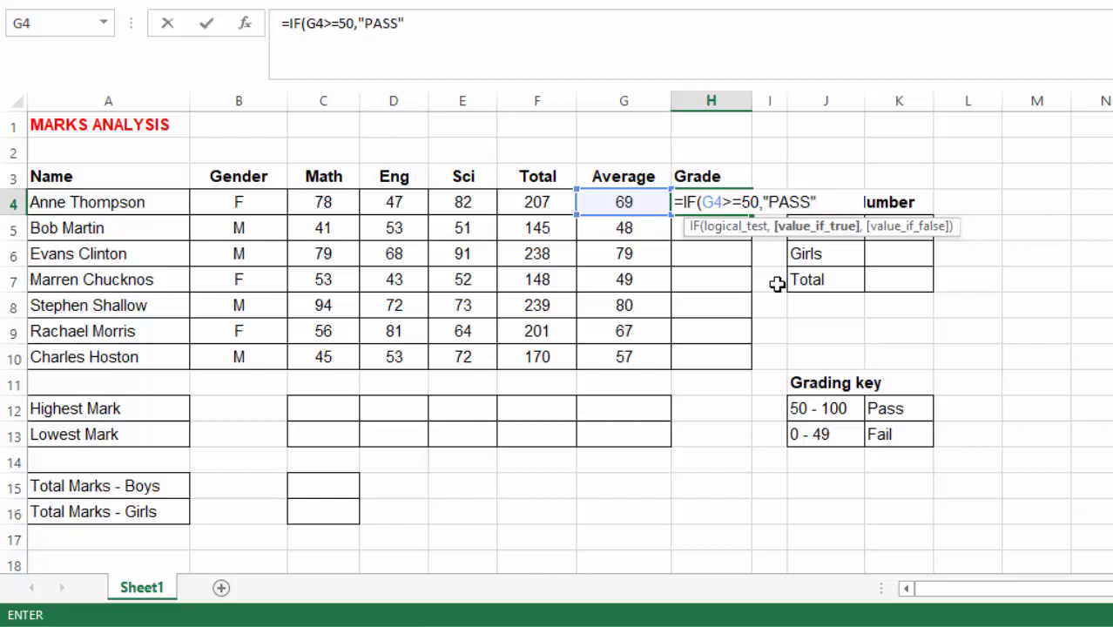
{"action": "type", "text": ",\"FAIL"}
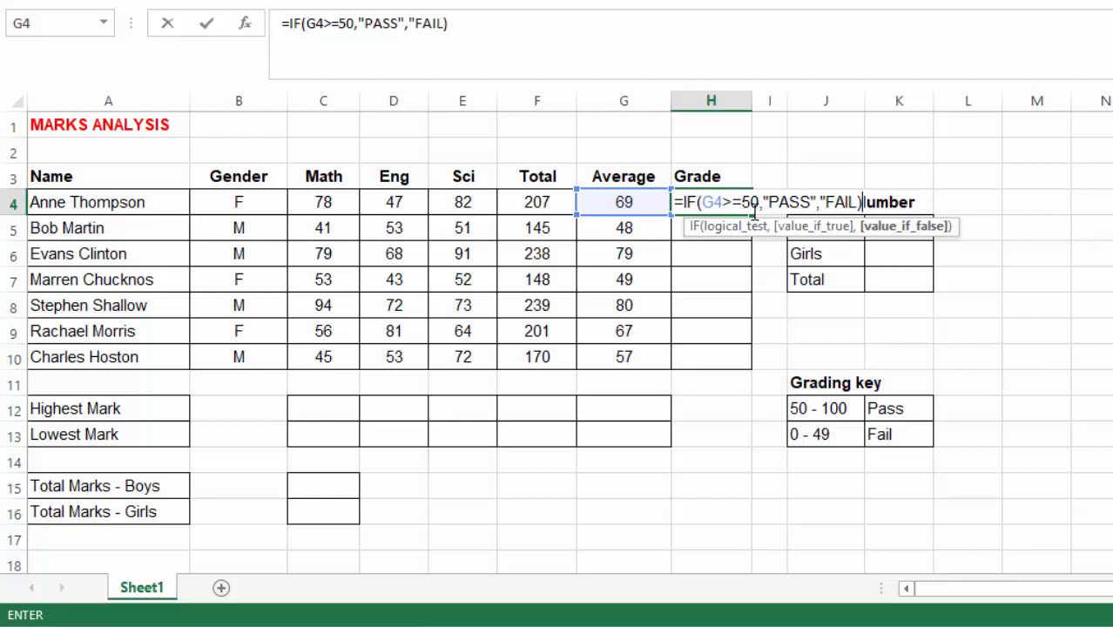
{"action": "key", "text": "Return"}
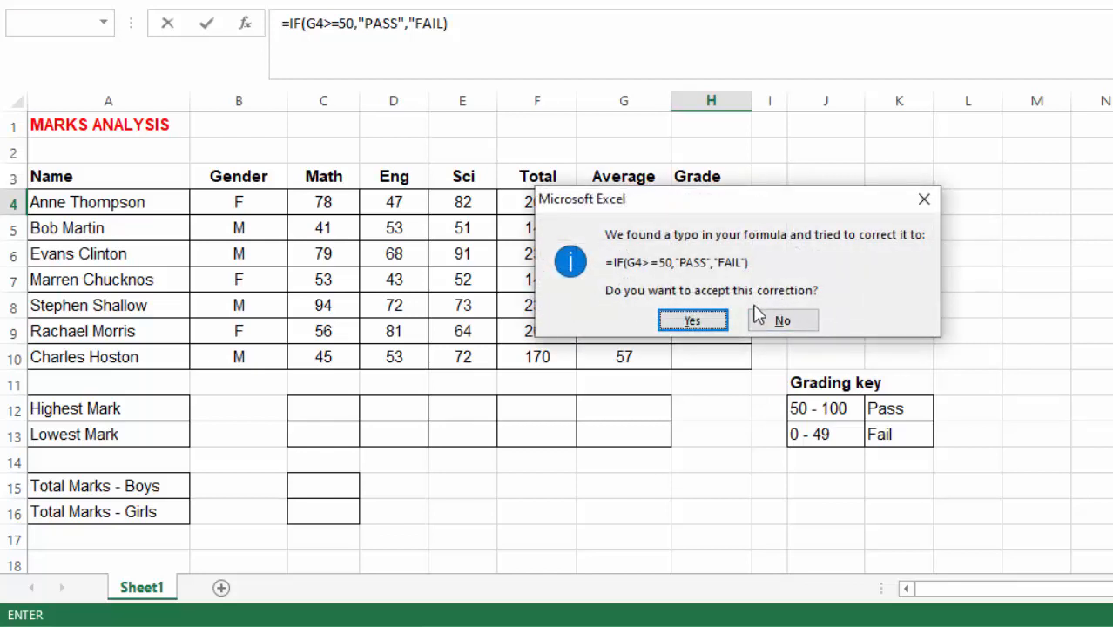
{"action": "left_click", "coordinate": [783, 321]}
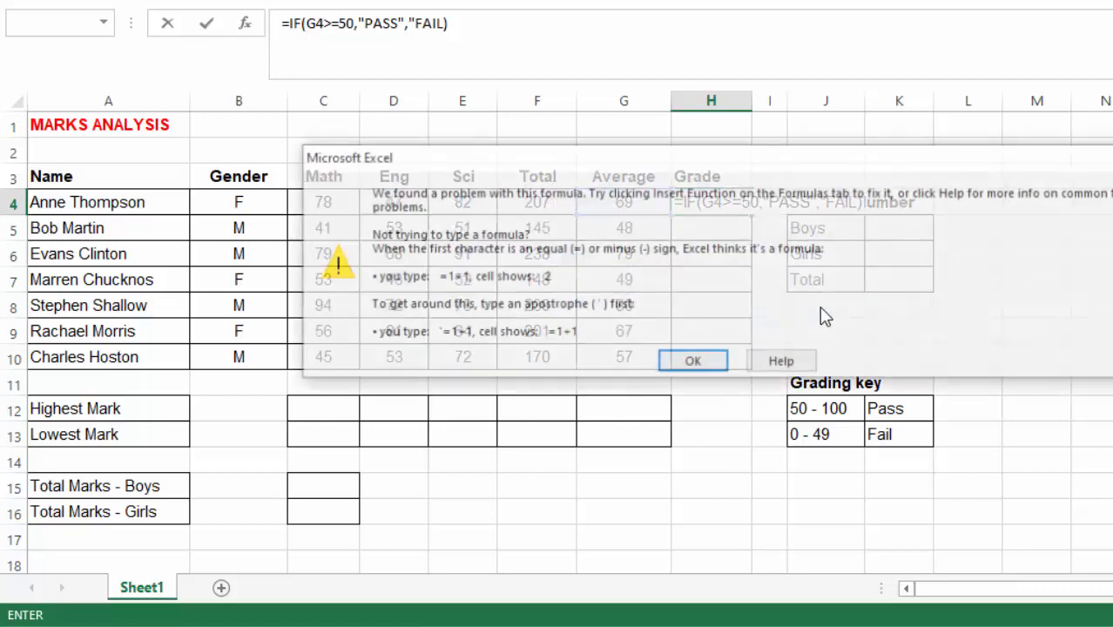
{"action": "left_click", "coordinate": [716, 366]}
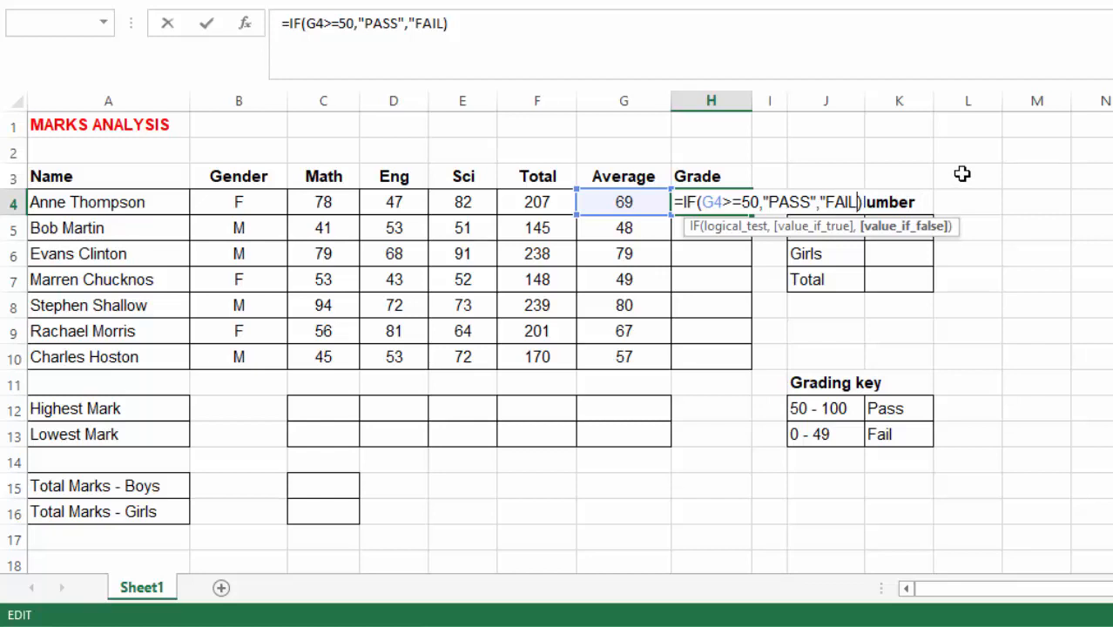
Add the missing closing quotation mark after FAIL and commit =IF(G4>=50,"PASS","FAIL") in H4
{"action": "type", "text": "\""}
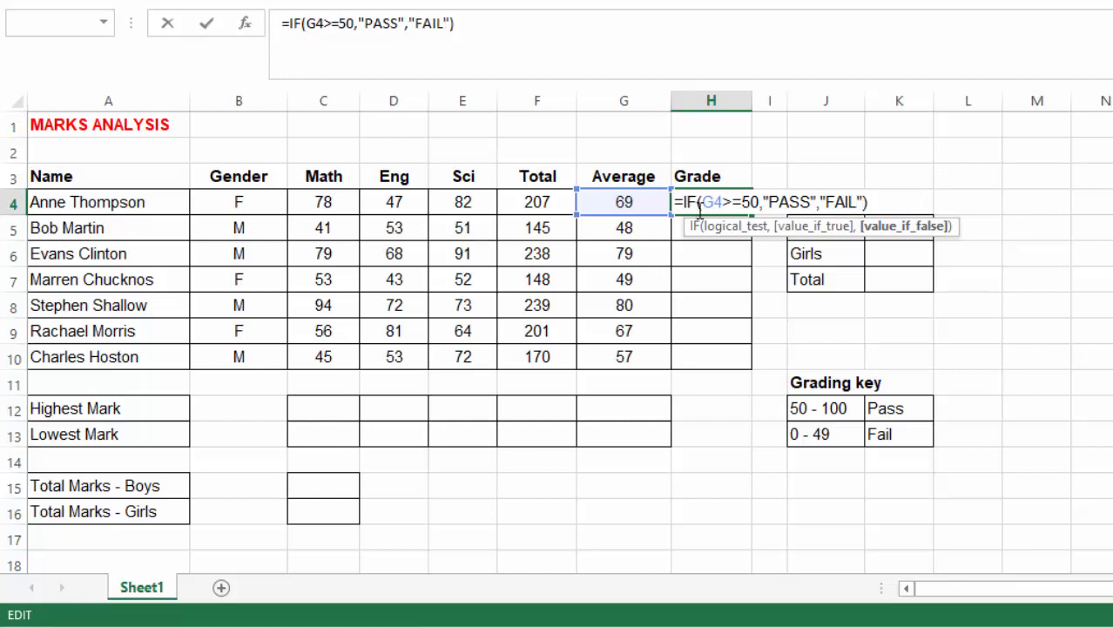
{"action": "left_click", "coordinate": [896, 199]}
{"action": "key", "text": "Return"}
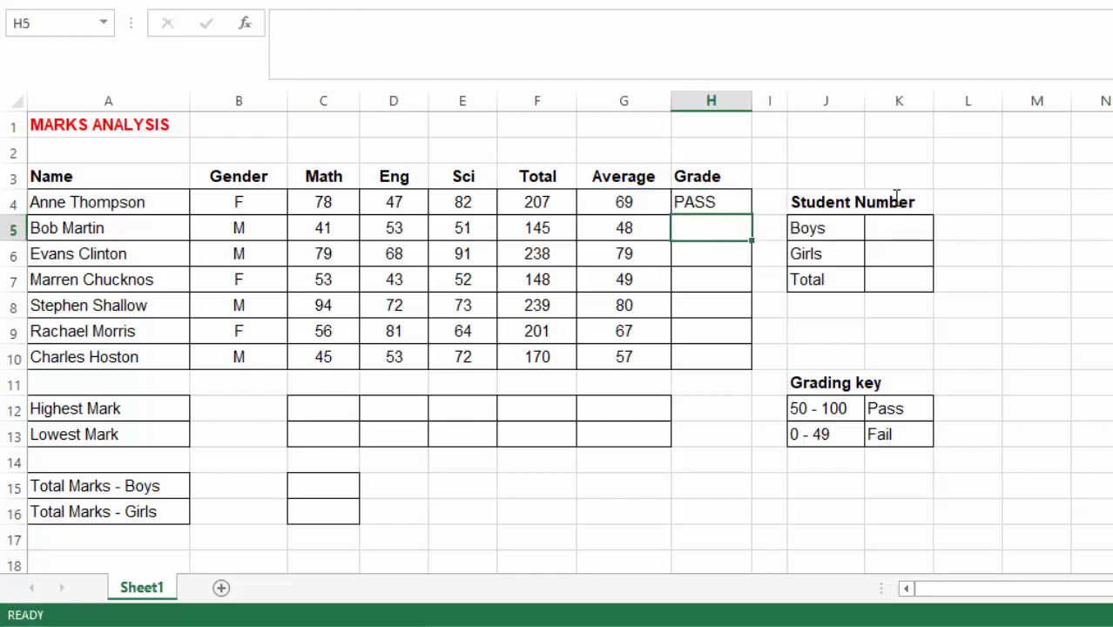
Examine the logical test, value-if-true and value-if-false arguments of the IF formula in H4 without changing it
{"action": "left_click", "coordinate": [702, 207]}
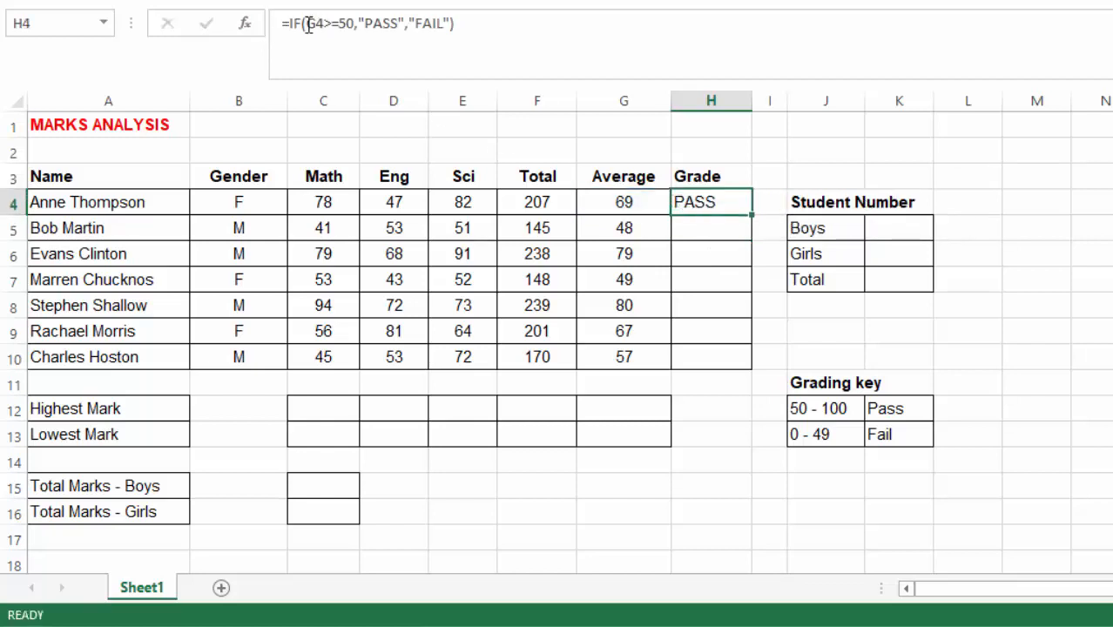
{"action": "left_click_drag", "start_coordinate": [309, 24], "coordinate": [354, 23]}
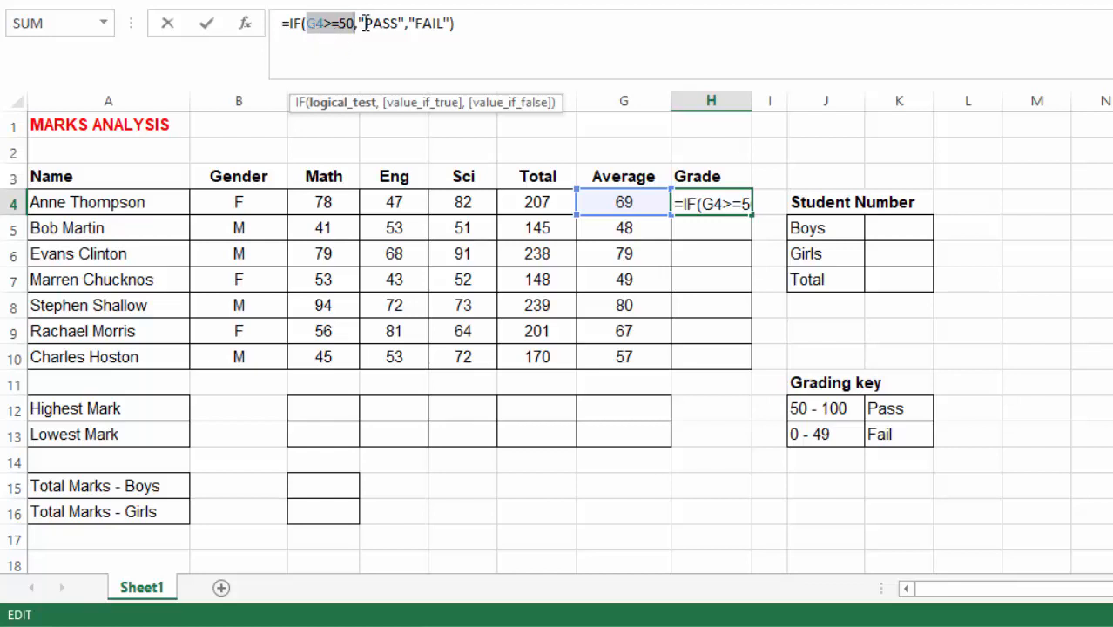
{"action": "left_click_drag", "start_coordinate": [364, 23], "coordinate": [395, 24]}
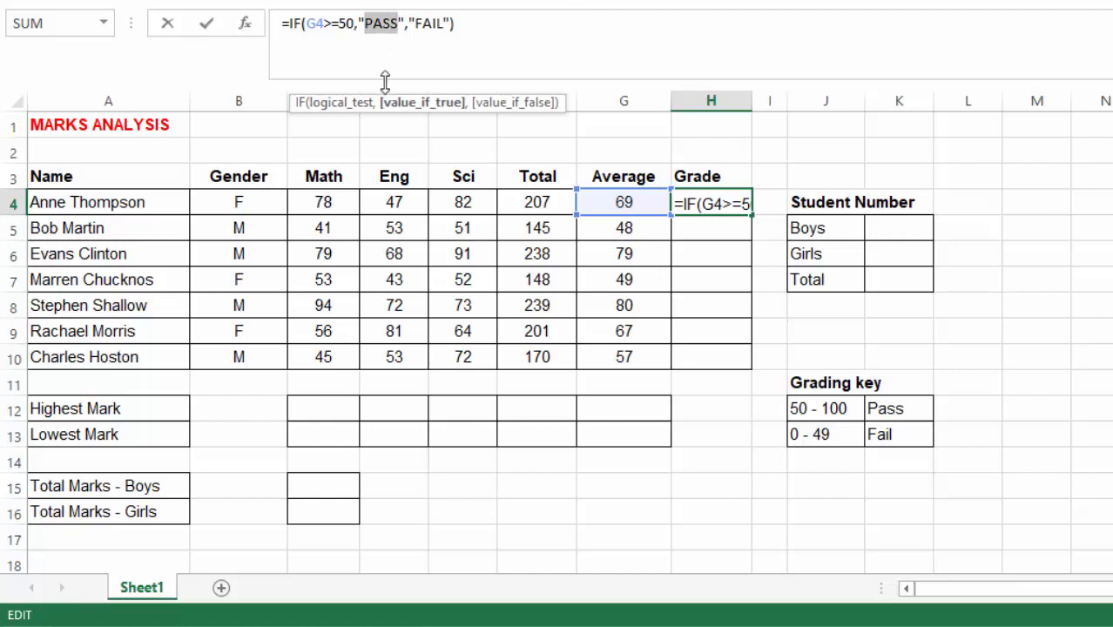
{"action": "left_click_drag", "start_coordinate": [417, 23], "coordinate": [444, 24]}
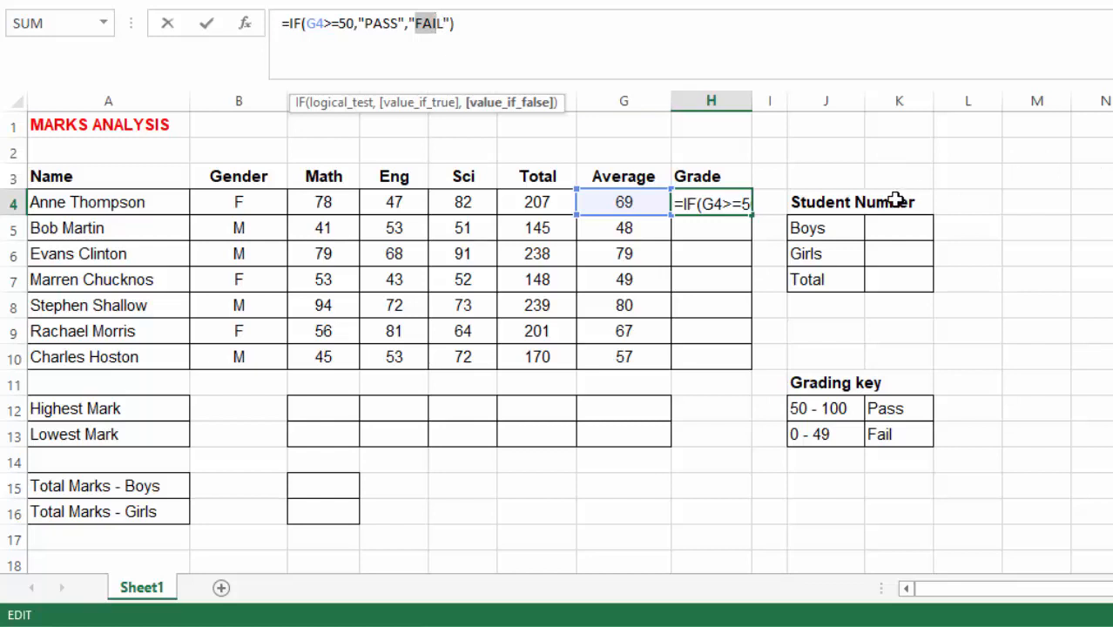
{"action": "key", "text": "Escape"}
{"action": "left_click", "coordinate": [1110, 230]}
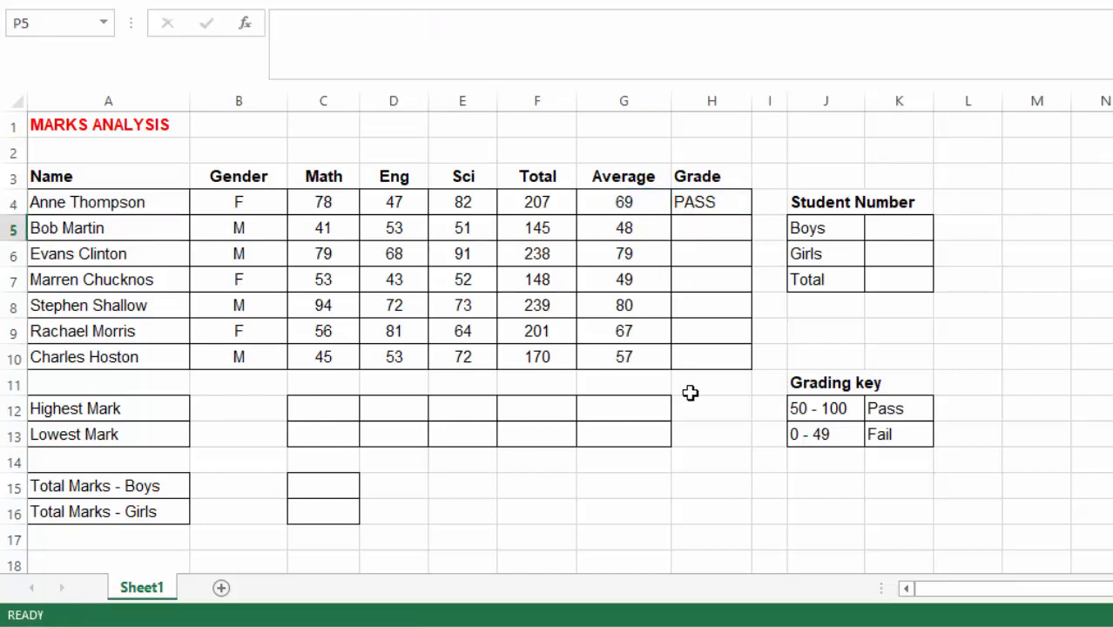
Enter =IF(G10>=50,"PASS","FAIL") in H10 to grade the last student's average
{"action": "left_click", "coordinate": [696, 357]}
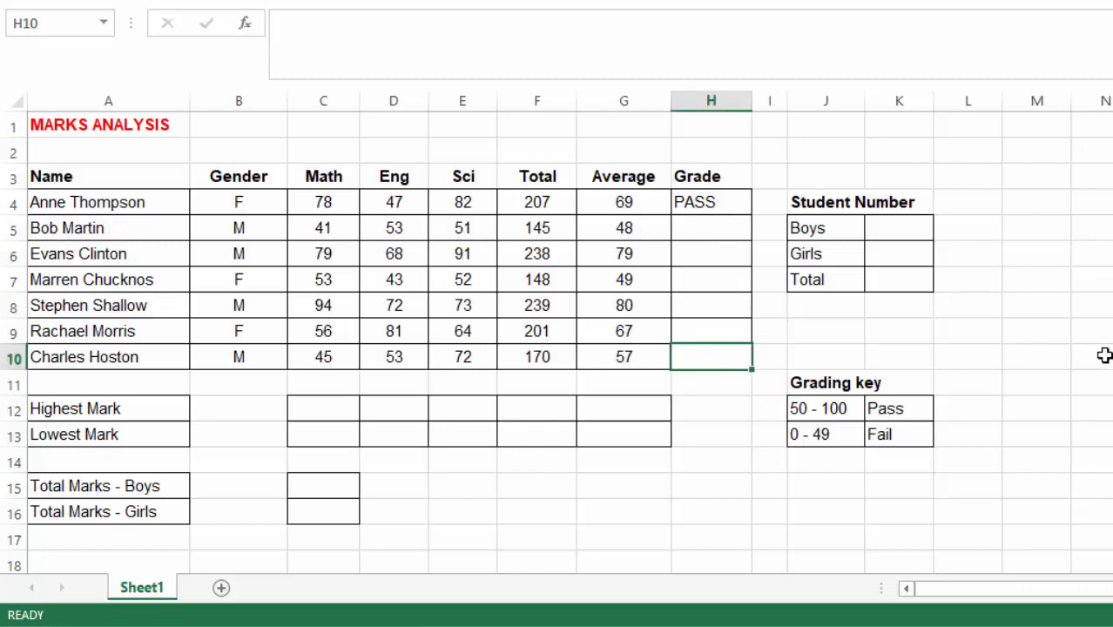
{"action": "type", "text": "=IF"}
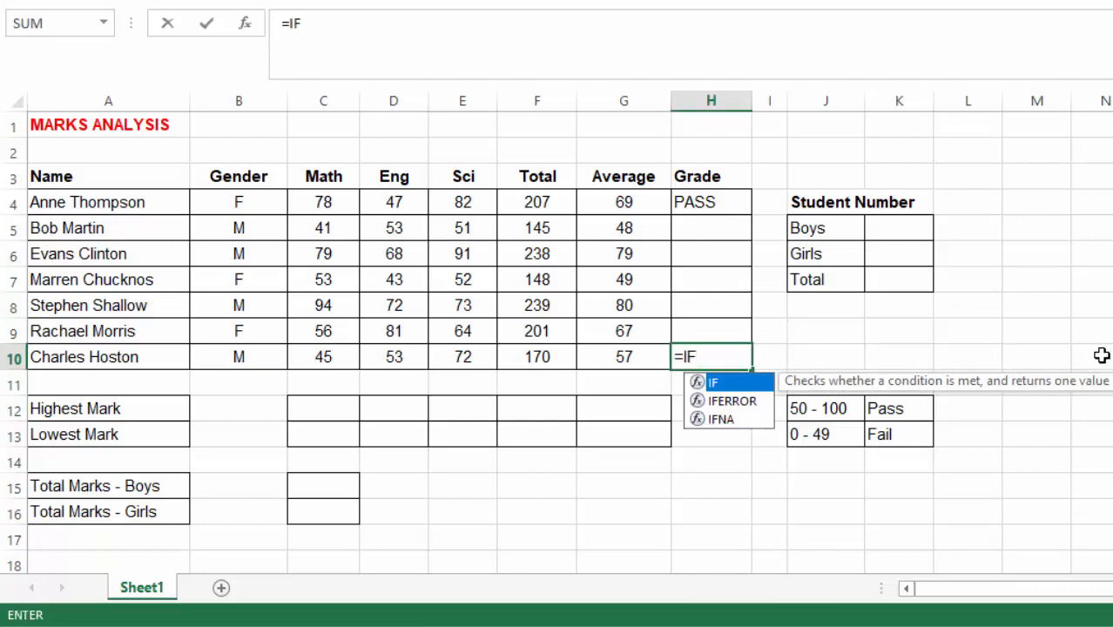
{"action": "double_click", "coordinate": [728, 383]}
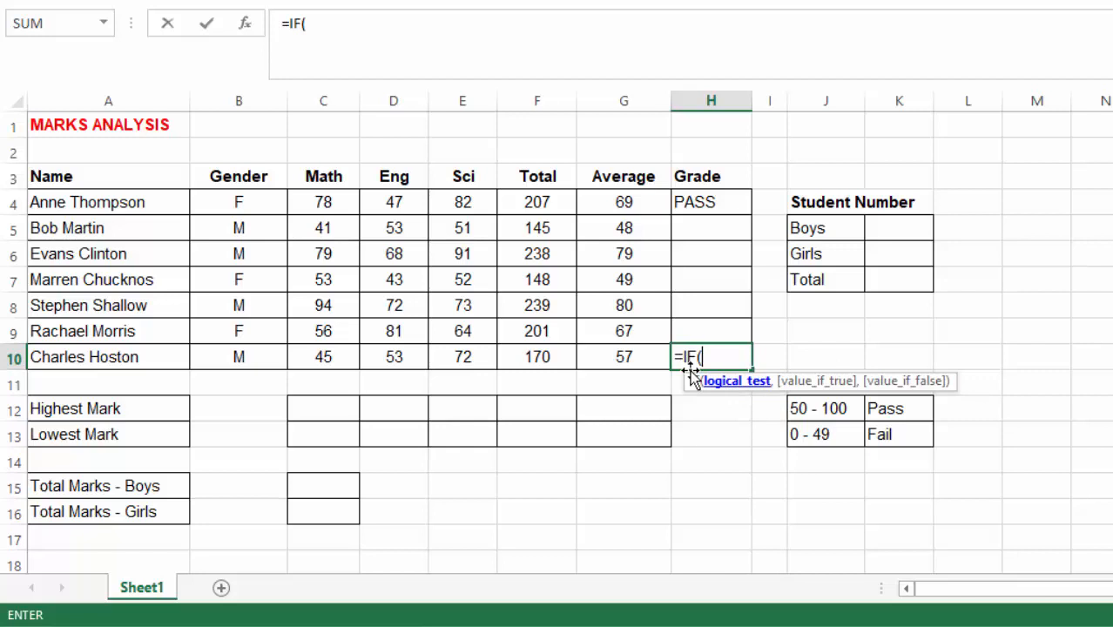
{"action": "left_click", "coordinate": [620, 357]}
{"action": "type", "text": ">=50"}
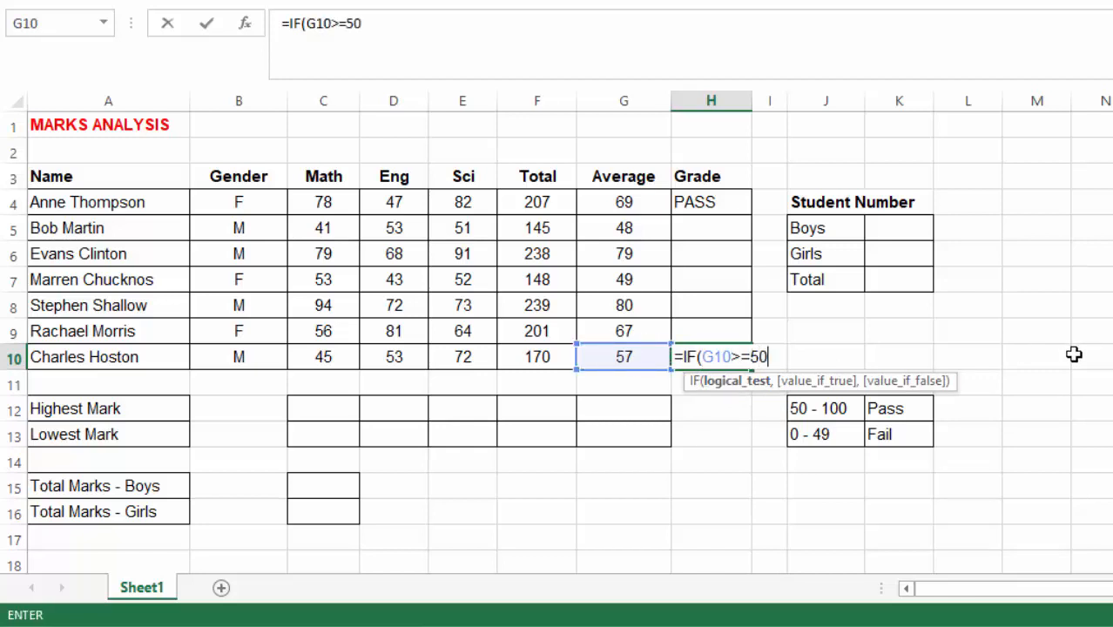
{"action": "type", "text": ","}
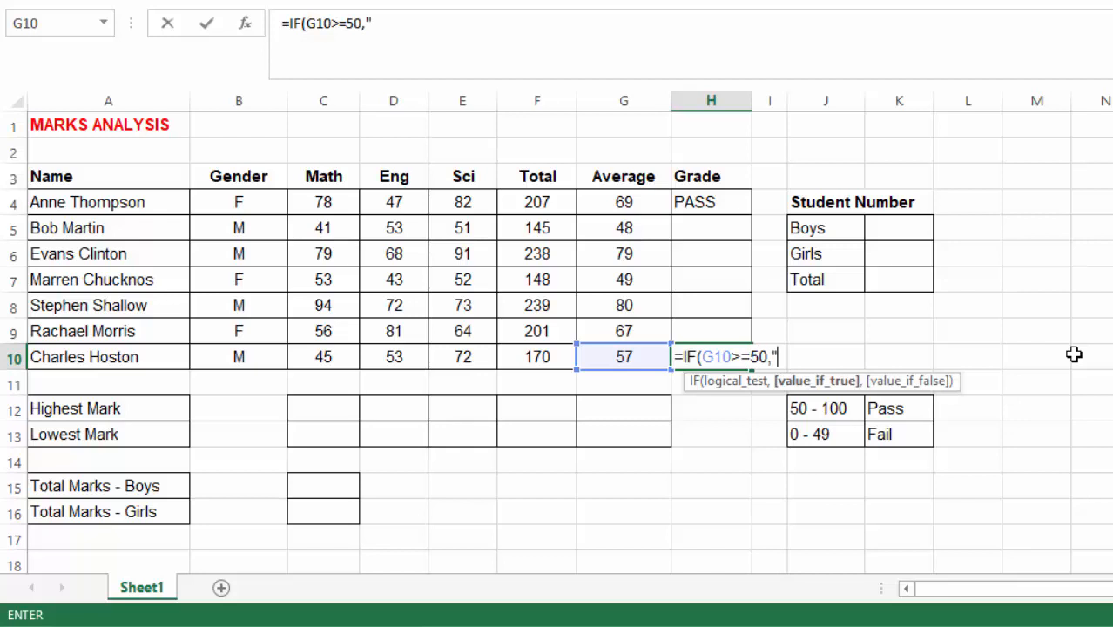
{"action": "type", "text": "\"PASS"}
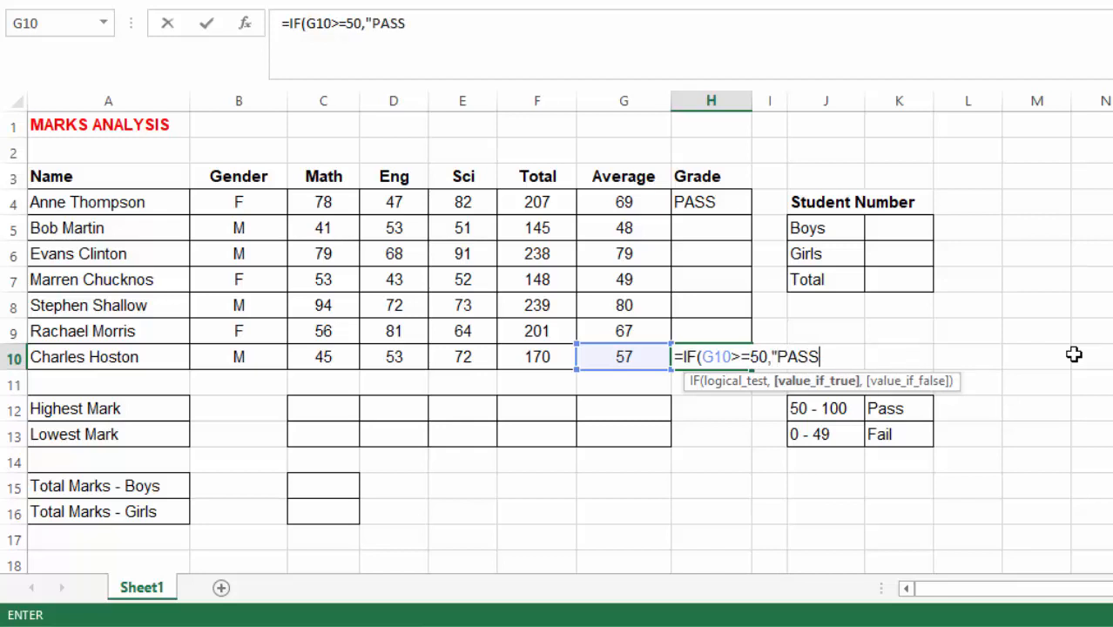
{"action": "type", "text": "\","}
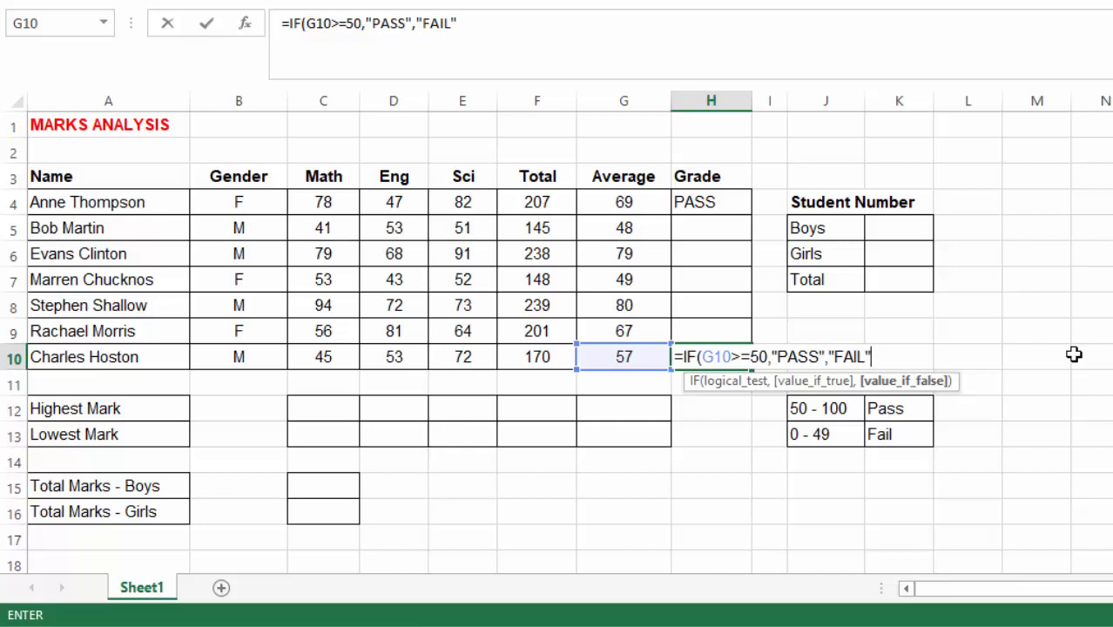
{"action": "type", "text": "\"FAIL\""}
{"action": "key", "text": "Return"}
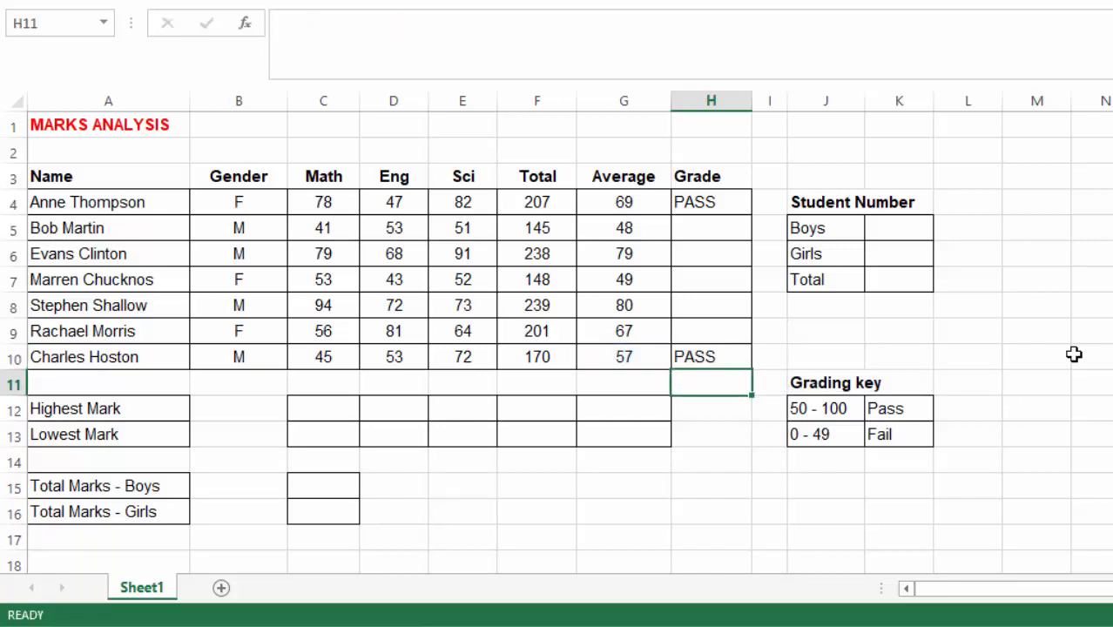
Fill the IF formula from H10 up to H4 to grade all the students, and check the formula in H4
{"action": "left_click", "coordinate": [694, 357]}
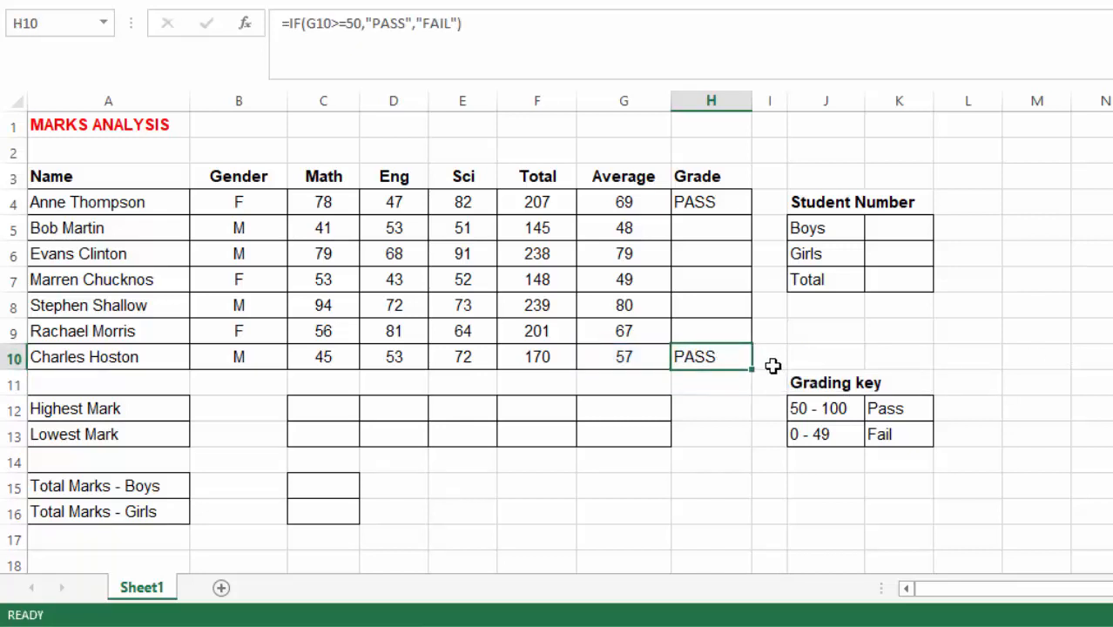
{"action": "left_click_drag", "start_coordinate": [751, 369], "coordinate": [749, 205]}
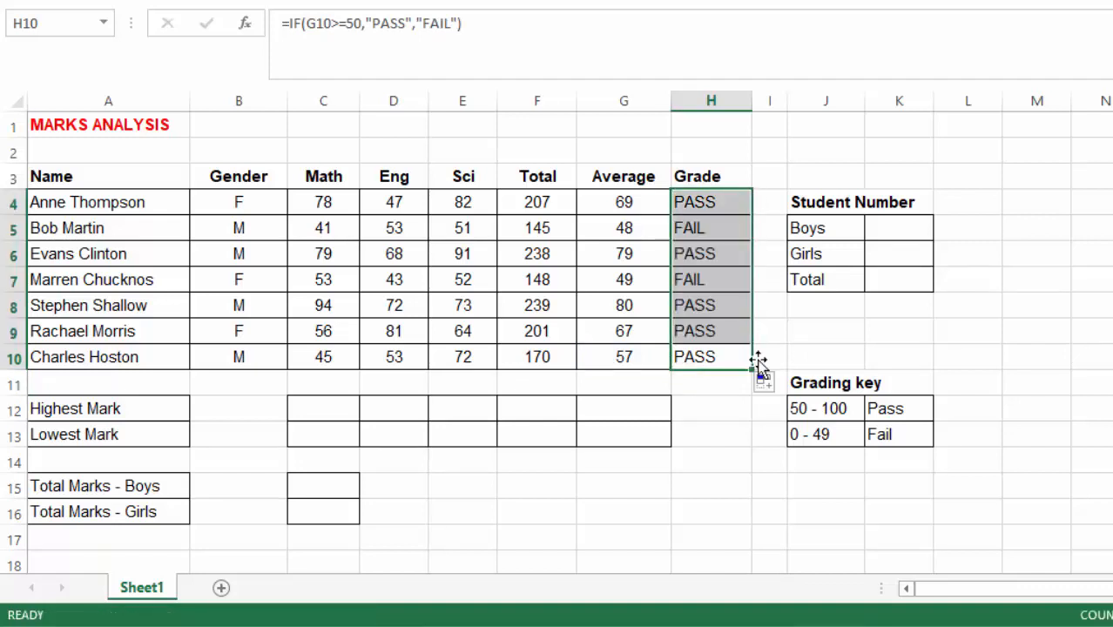
{"action": "left_click", "coordinate": [1106, 280]}
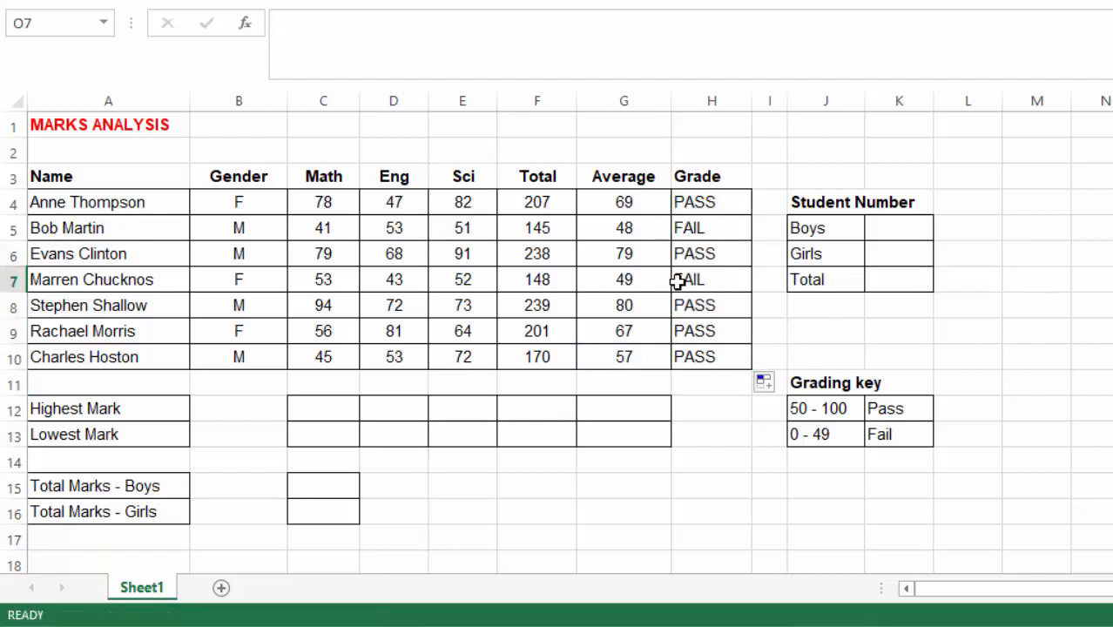
{"action": "left_click", "coordinate": [707, 200]}
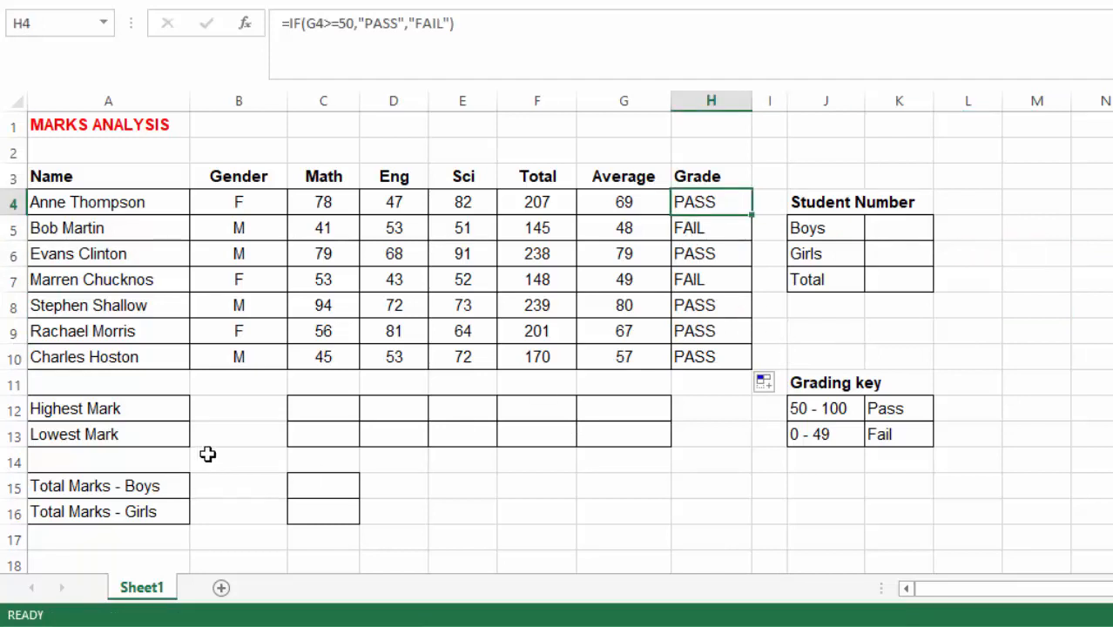
{"action": "left_click", "coordinate": [311, 407]}
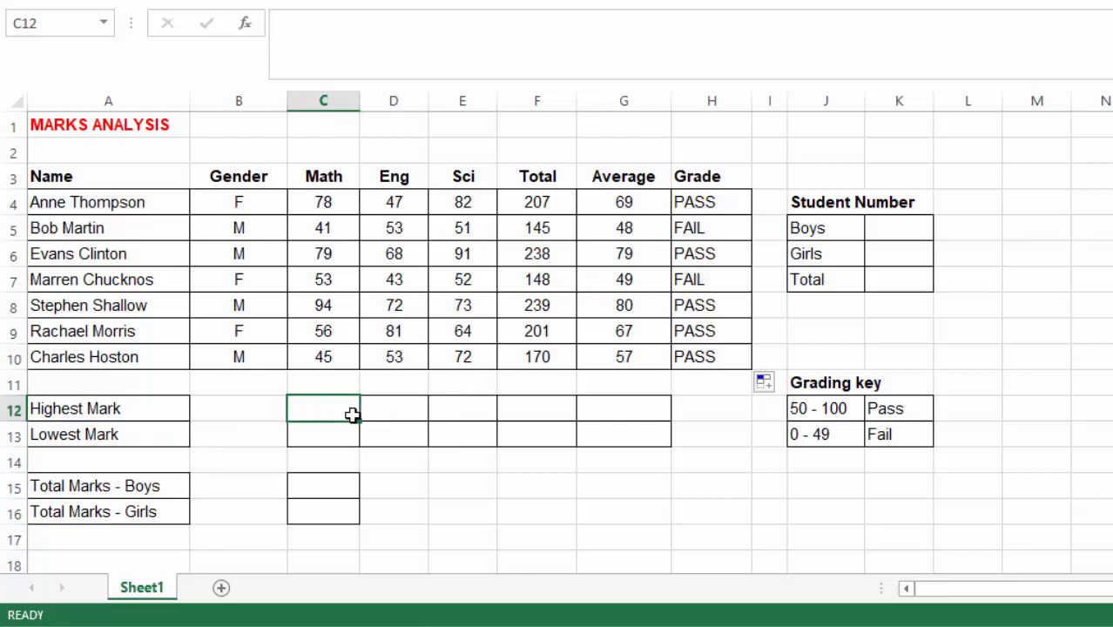
{"action": "type", "text": "MAX"}
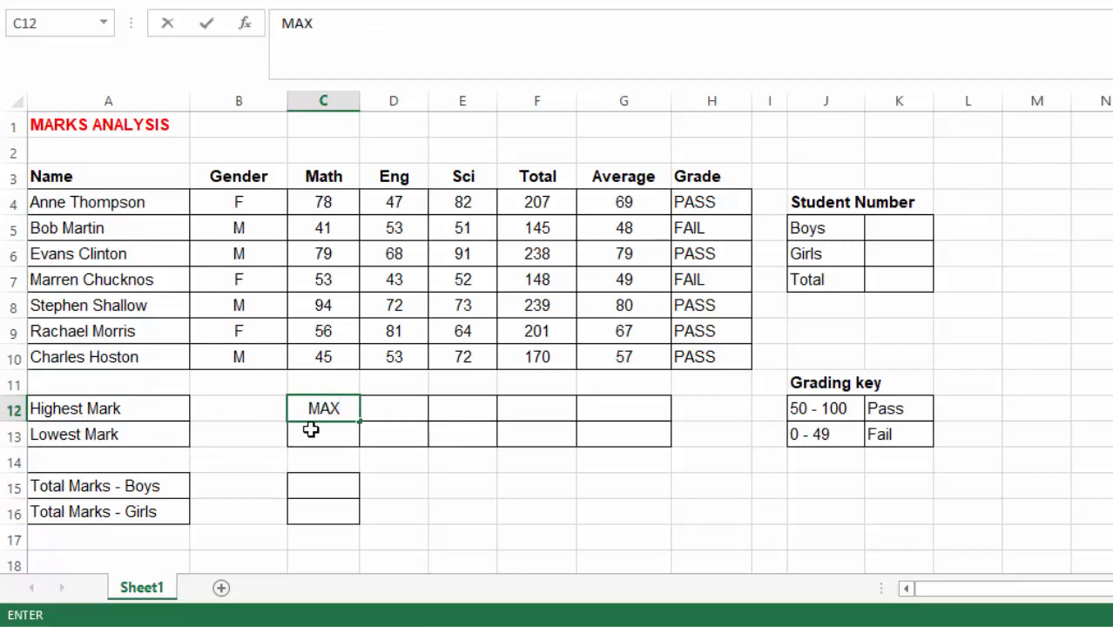
{"action": "left_click", "coordinate": [316, 433]}
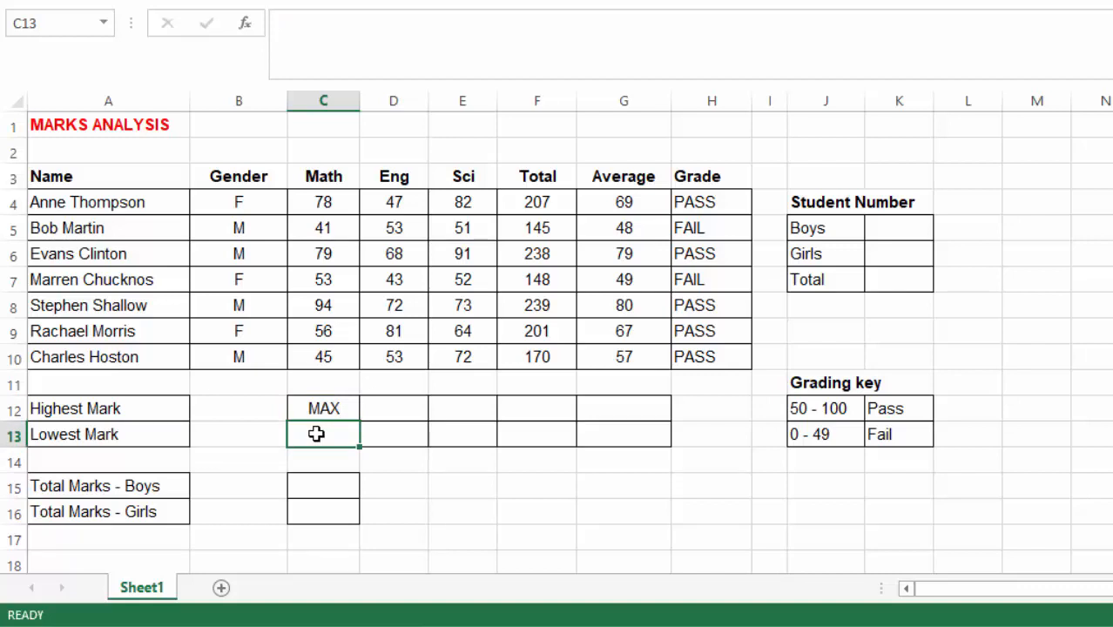
{"action": "type", "text": "MIN"}
{"action": "key", "text": "ctrl+Return"}
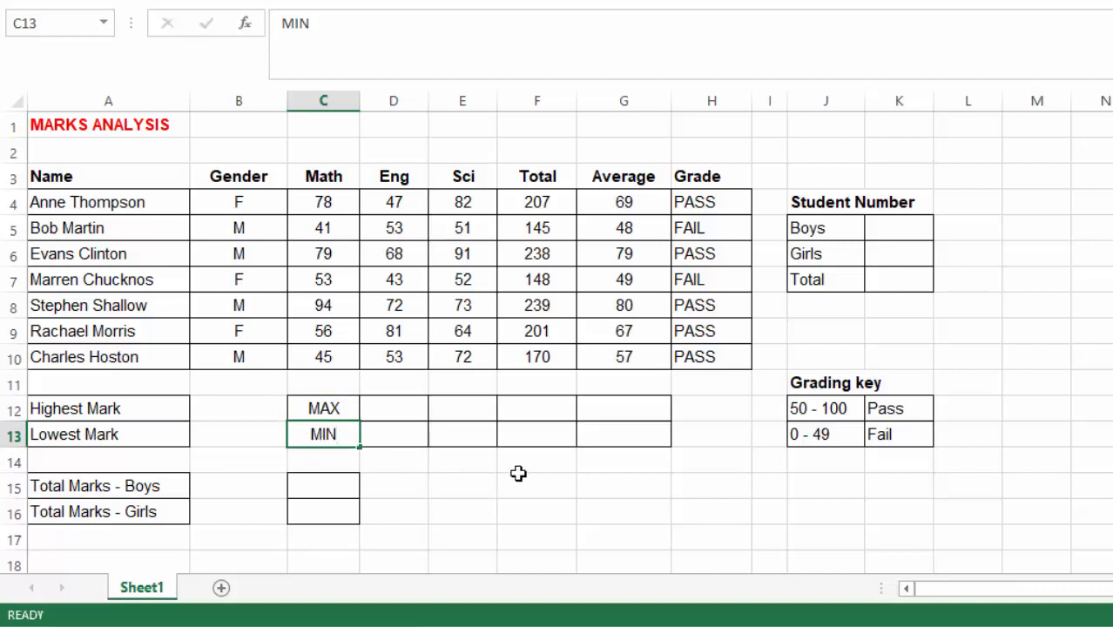
{"action": "left_click", "coordinate": [518, 472]}
{"action": "left_click_drag", "start_coordinate": [326, 412], "coordinate": [325, 435]}
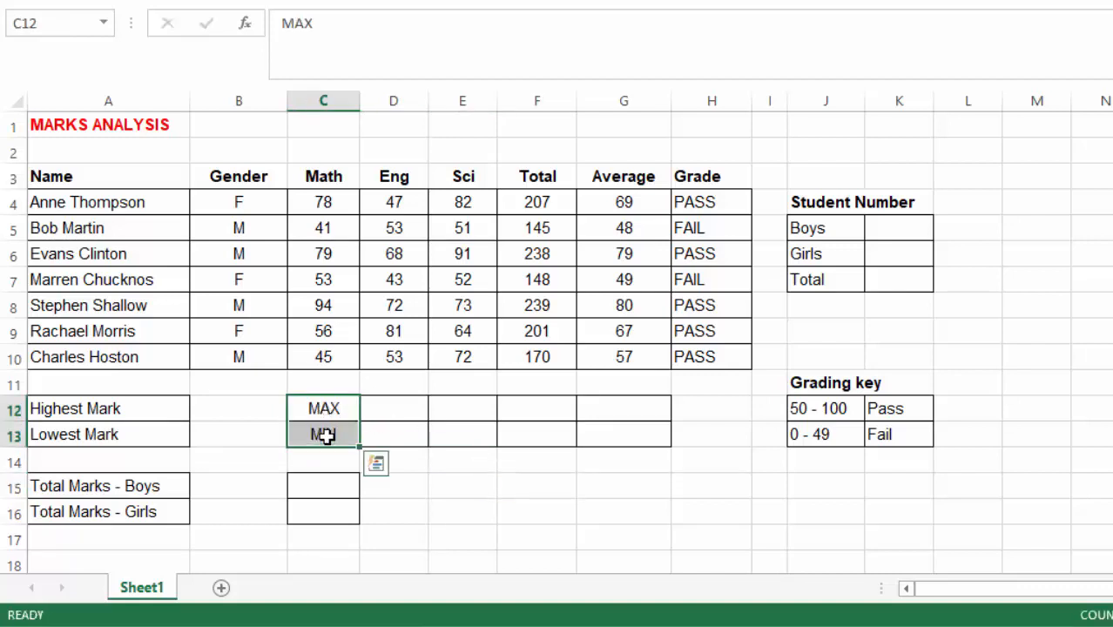
{"action": "key", "text": "Delete"}
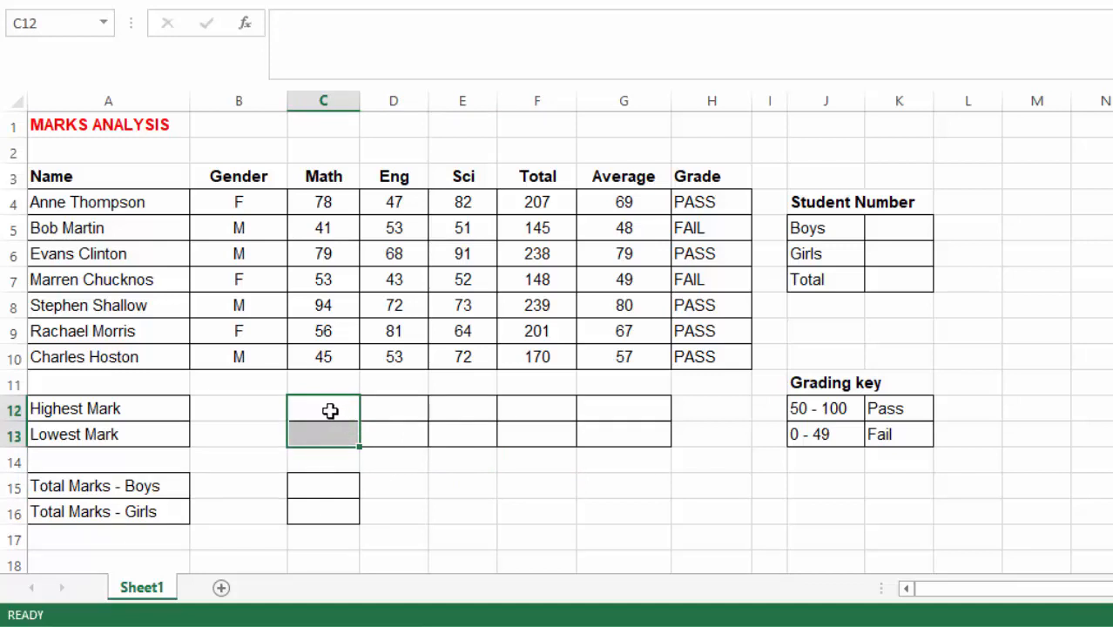
Enter =MAX(C4:C10) in C12 to find the highest Math mark
{"action": "left_click", "coordinate": [330, 411]}
{"action": "type", "text": "="}
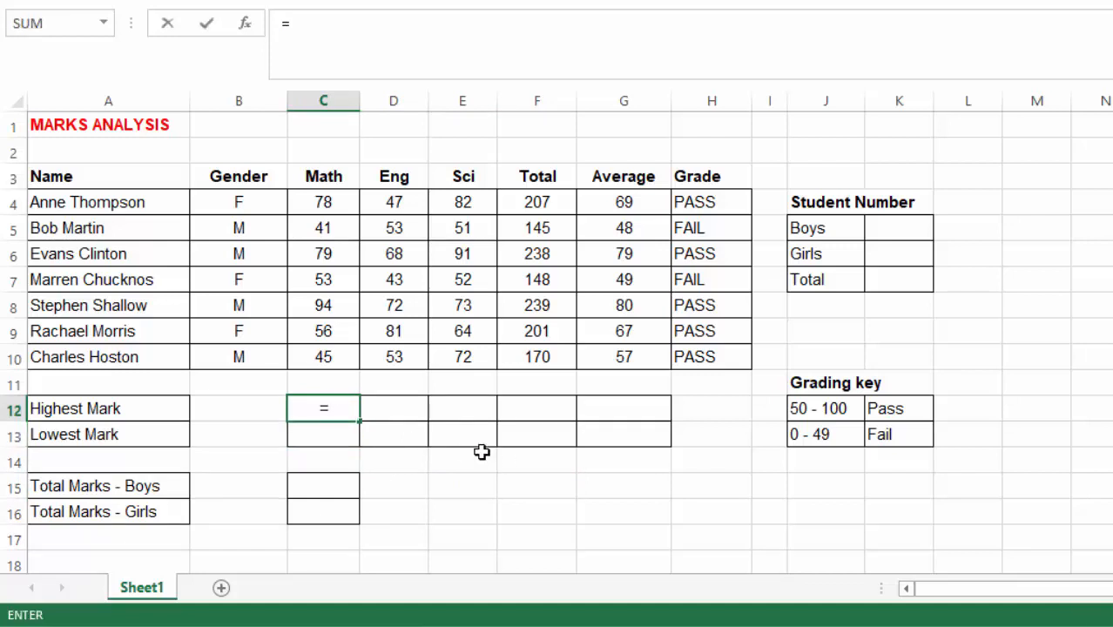
{"action": "type", "text": "MAX"}
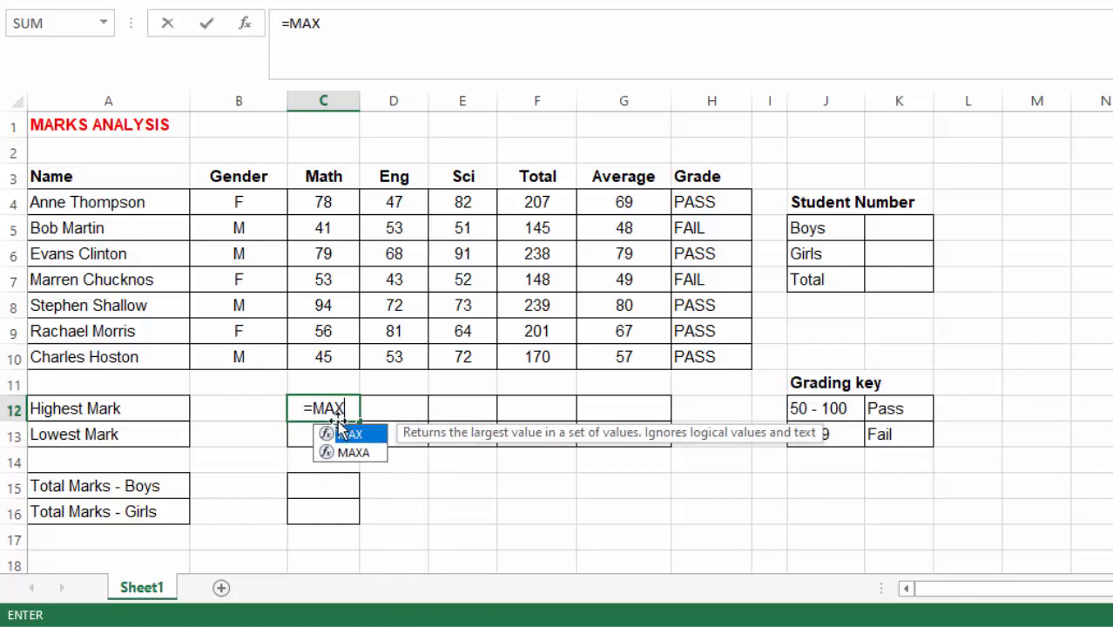
{"action": "double_click", "coordinate": [347, 433]}
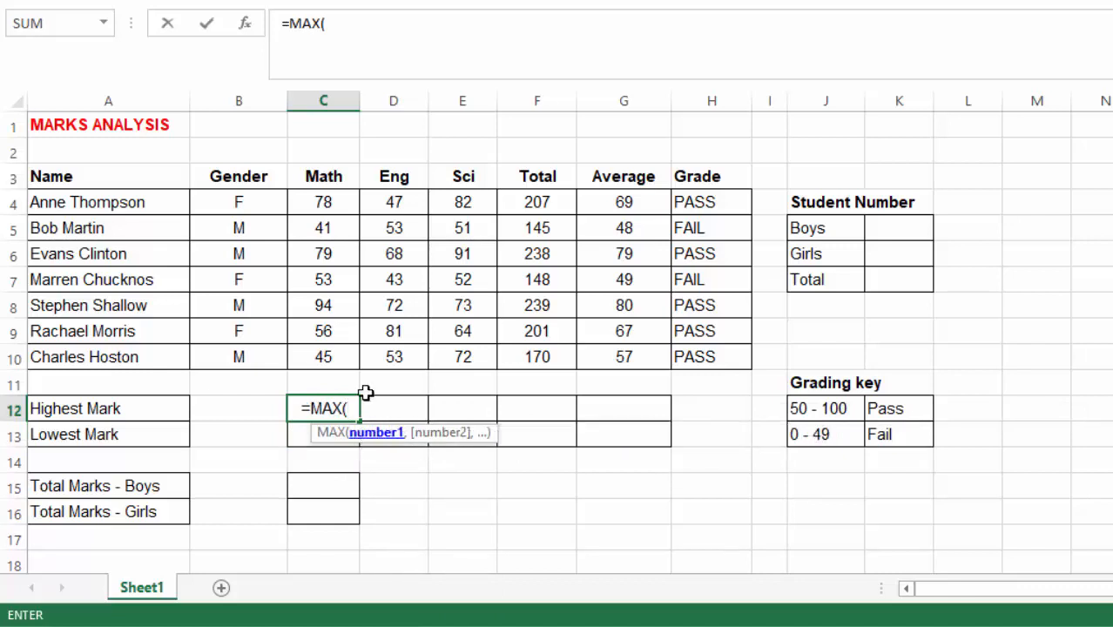
{"action": "left_click_drag", "start_coordinate": [331, 204], "coordinate": [325, 358]}
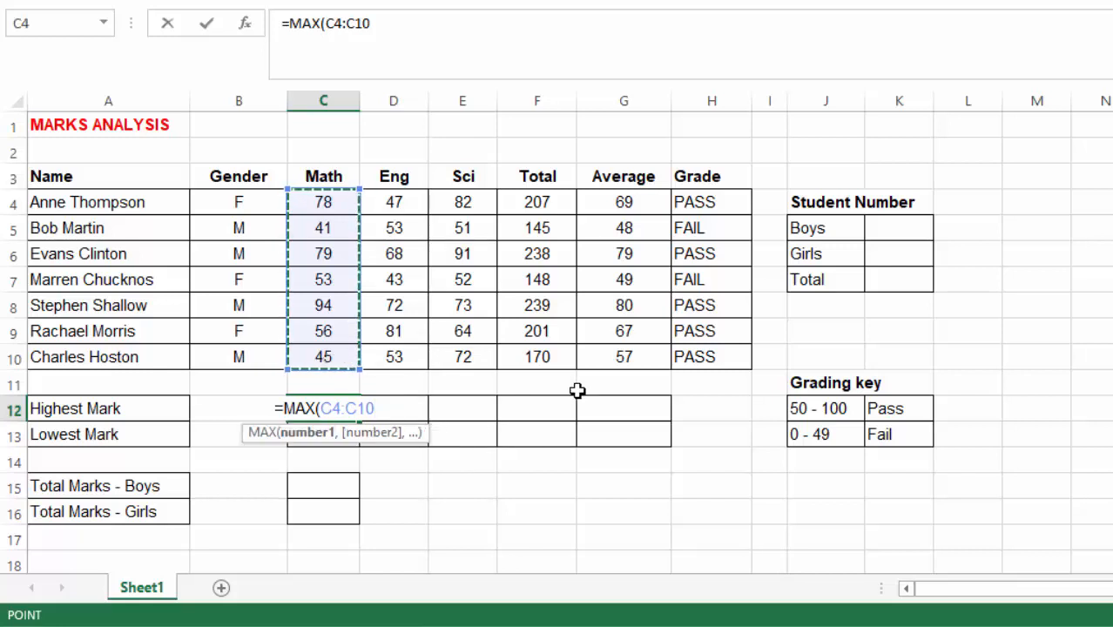
{"action": "key", "text": "Return"}
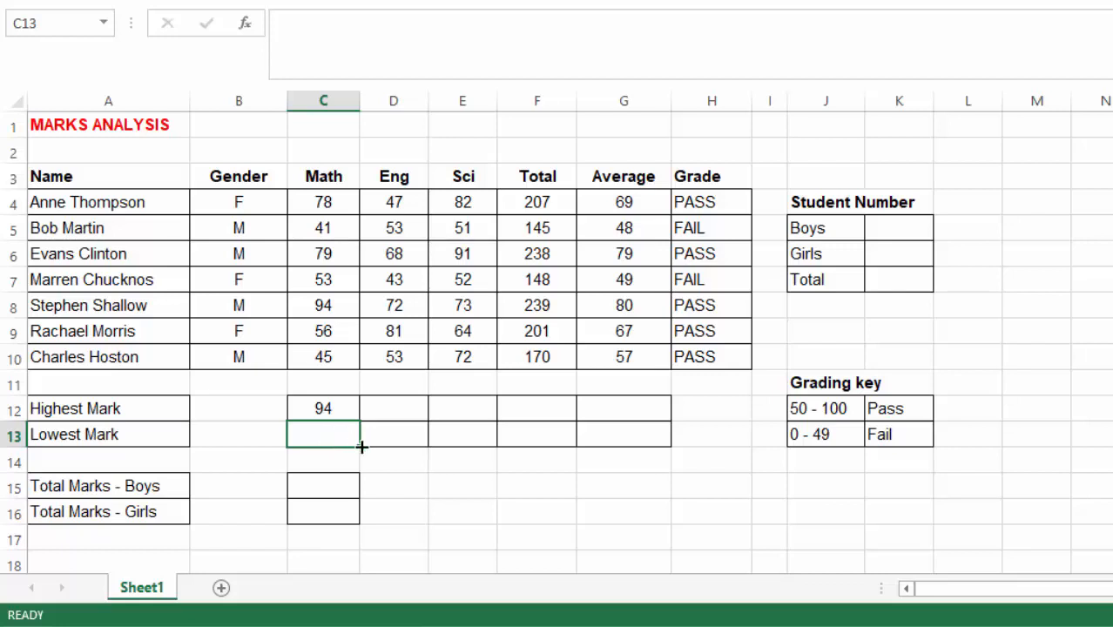
Enter =MIN(C4:C10) in C13 for the lowest Math mark, and check the highest and lowest results against the Math column
{"action": "type", "text": "=MIN"}
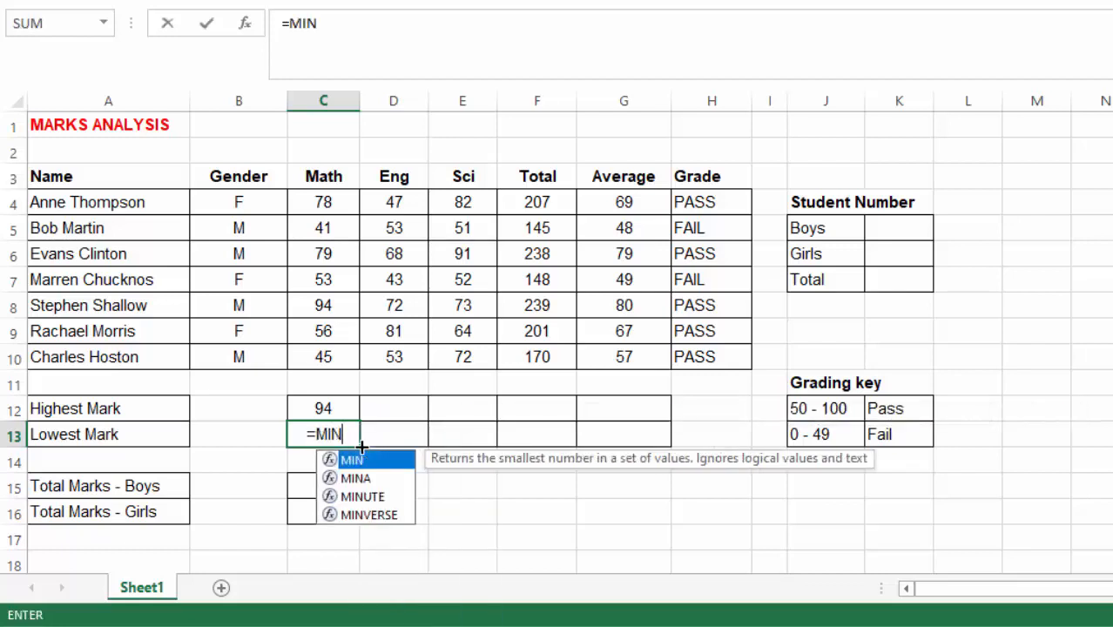
{"action": "double_click", "coordinate": [354, 459]}
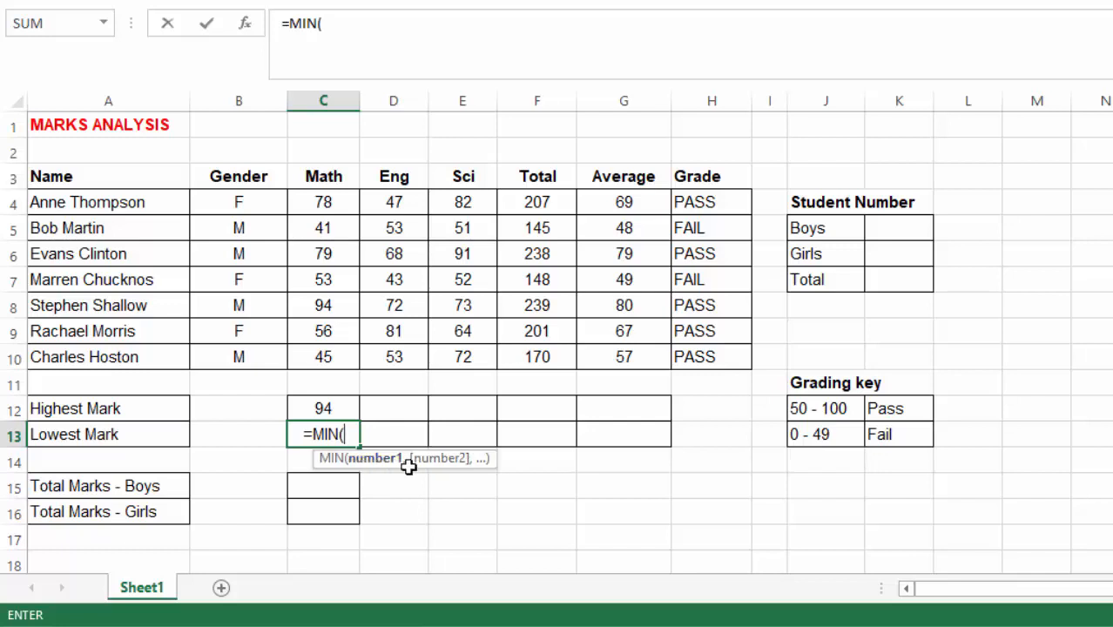
{"action": "left_click_drag", "start_coordinate": [321, 202], "coordinate": [321, 355]}
{"action": "key", "text": "Return"}
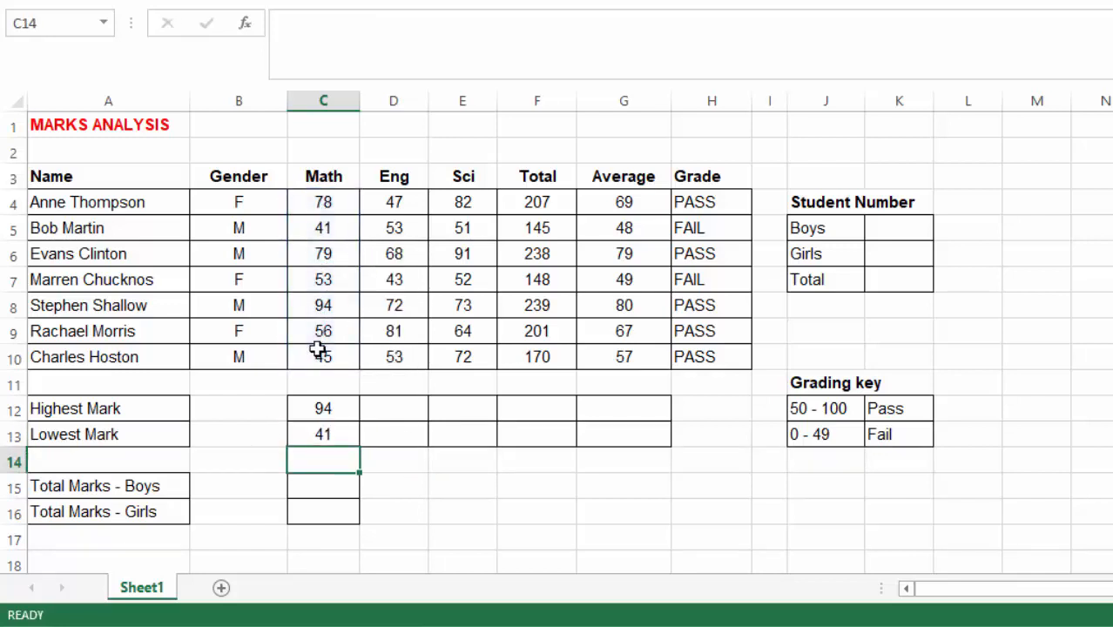
{"action": "left_click", "coordinate": [324, 405]}
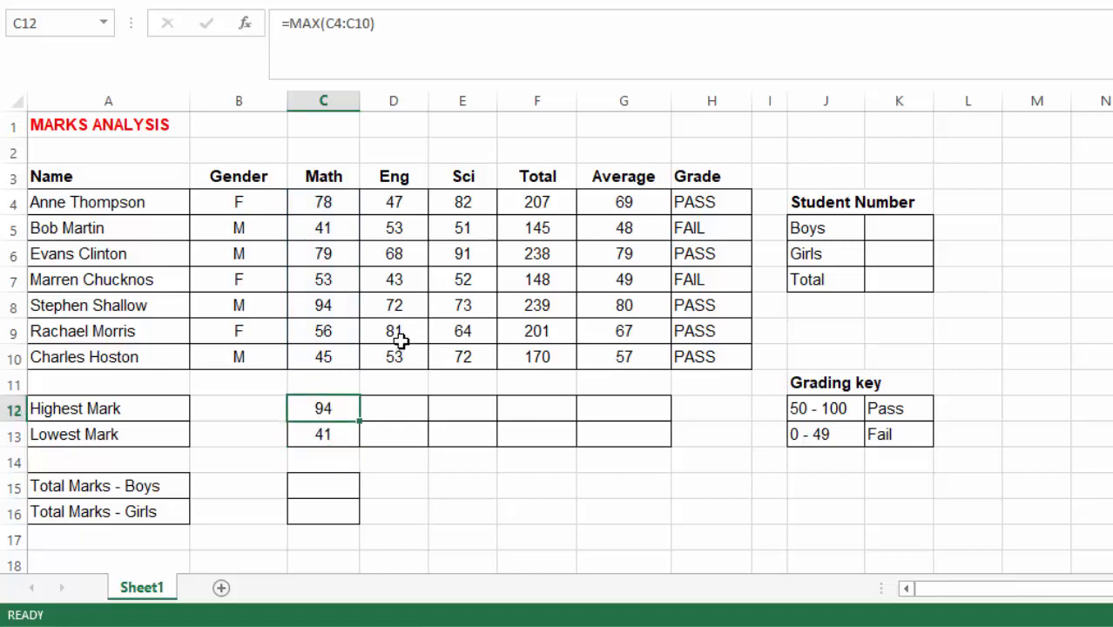
{"action": "left_click", "coordinate": [322, 305]}
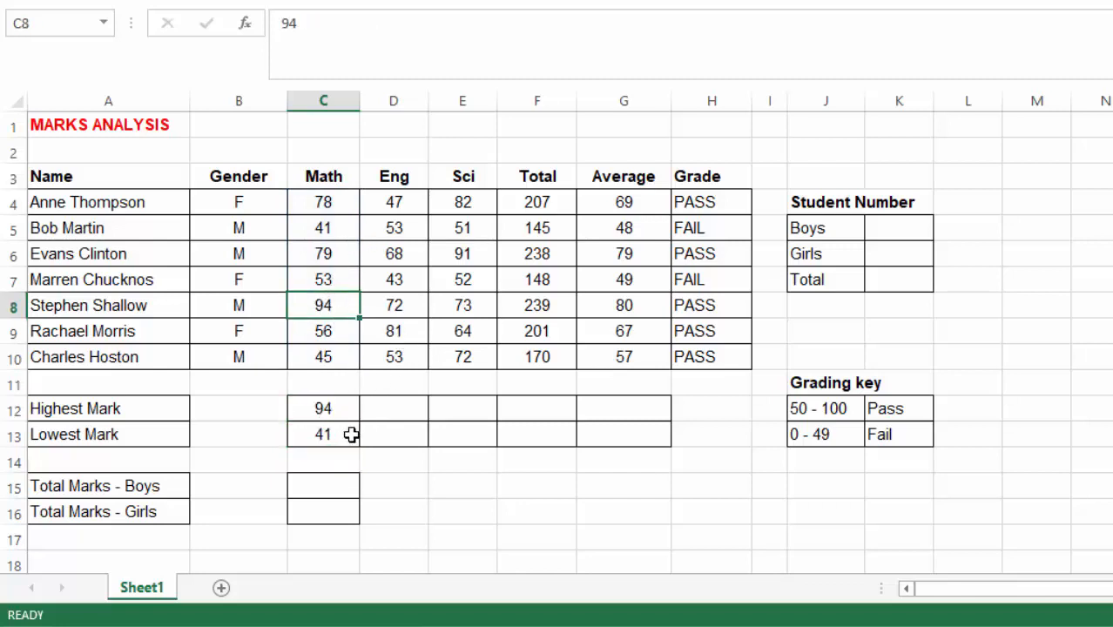
{"action": "left_click", "coordinate": [322, 435]}
{"action": "left_click", "coordinate": [323, 230]}
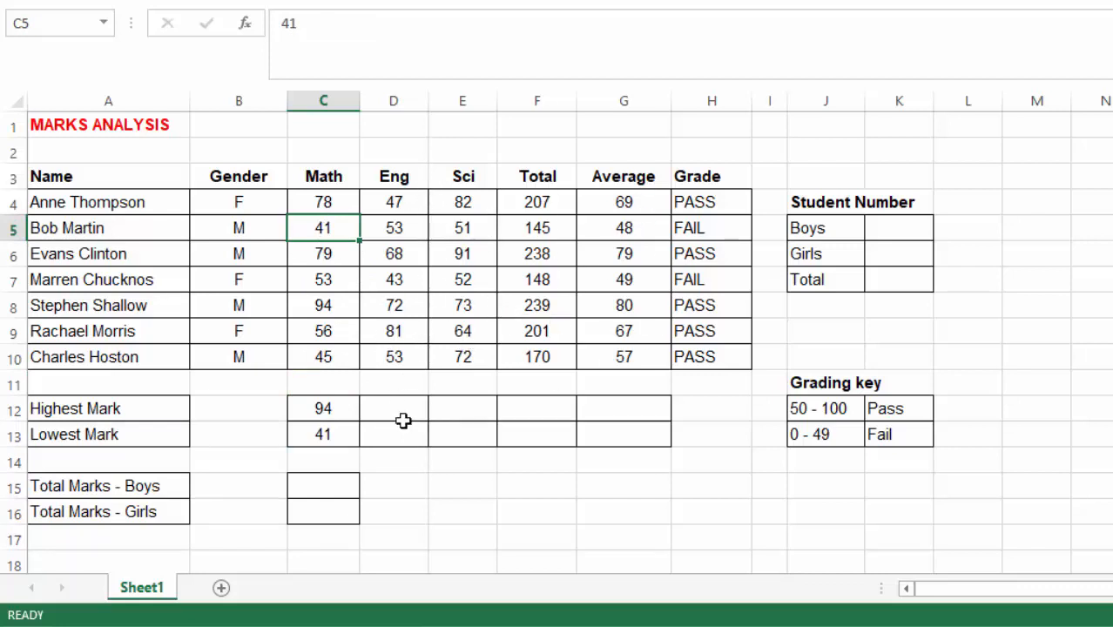
Fill the MAX formula from C12 across to G12 and the MIN formula from C13 across to G13
{"action": "left_click", "coordinate": [318, 403]}
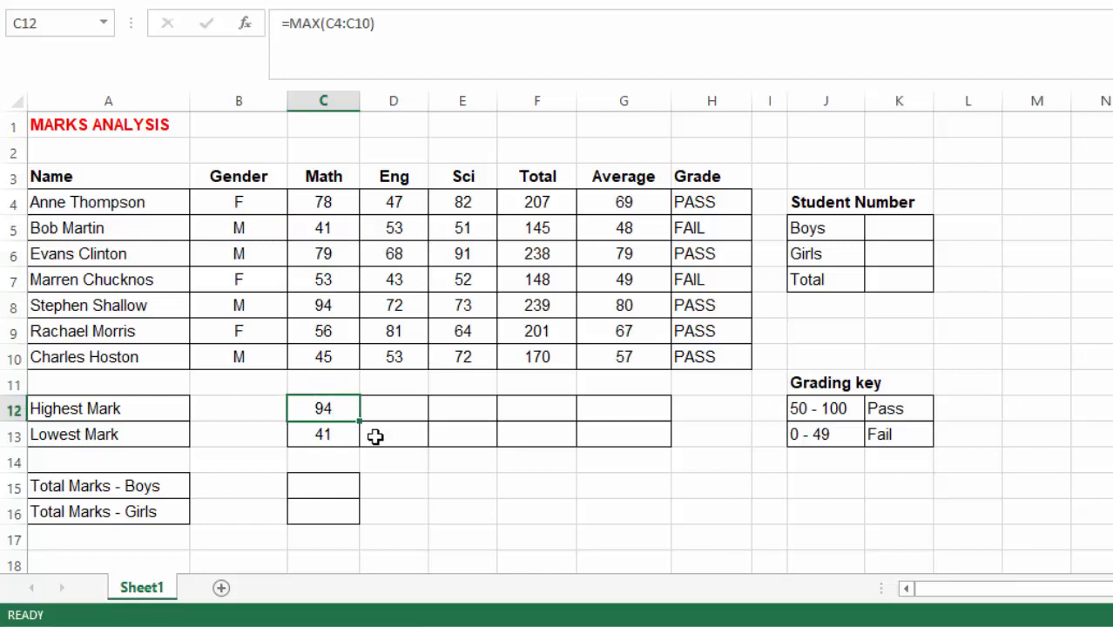
{"action": "left_click_drag", "start_coordinate": [358, 420], "coordinate": [651, 426]}
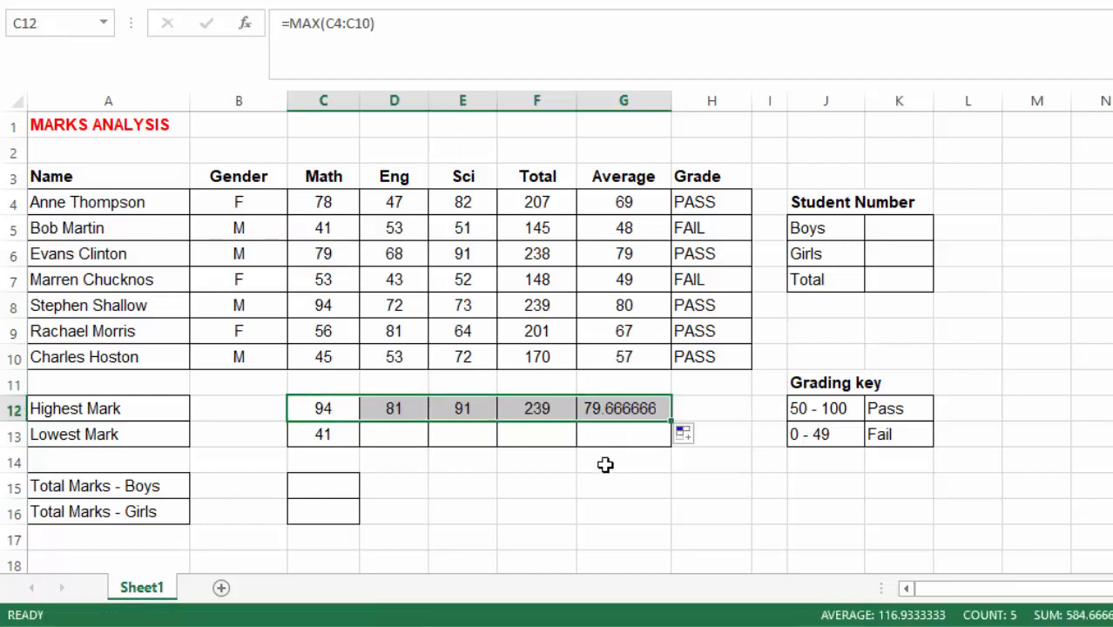
{"action": "left_click", "coordinate": [309, 437]}
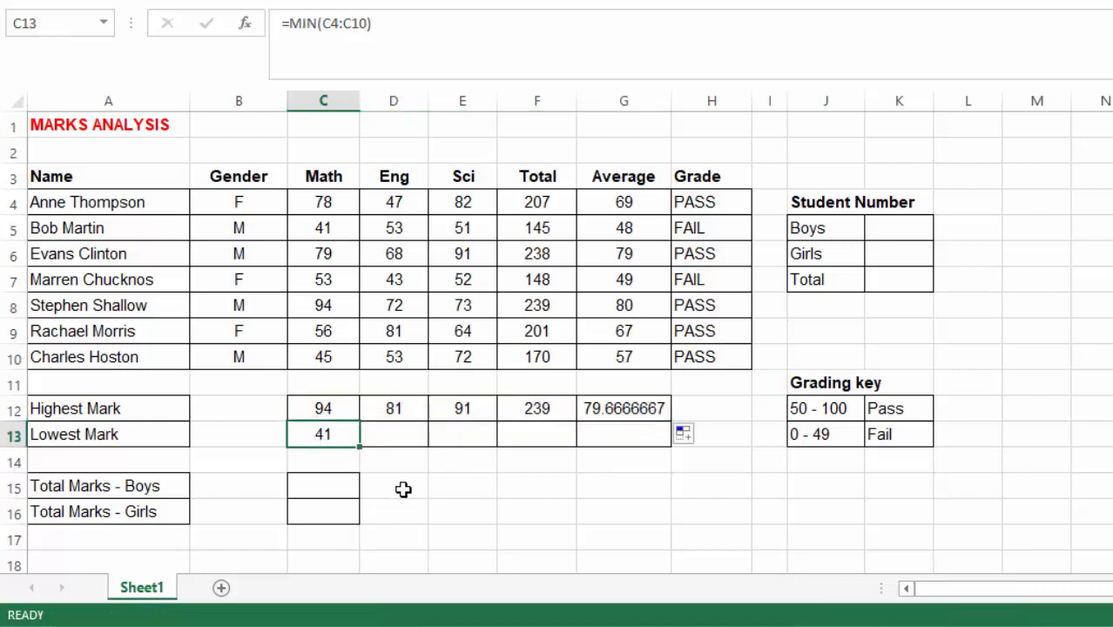
{"action": "left_click_drag", "start_coordinate": [358, 448], "coordinate": [648, 470]}
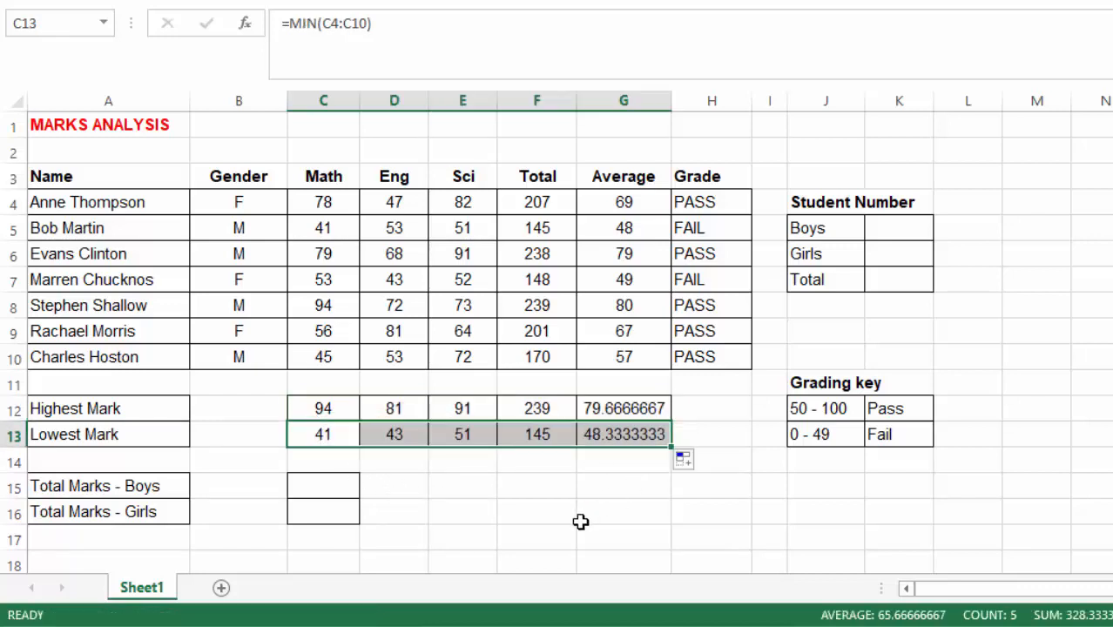
Reduce the highest and lowest averages in G12:G13 to whole numbers without decimal places
{"action": "left_click", "coordinate": [620, 405]}
{"action": "left_click", "coordinate": [615, 435]}
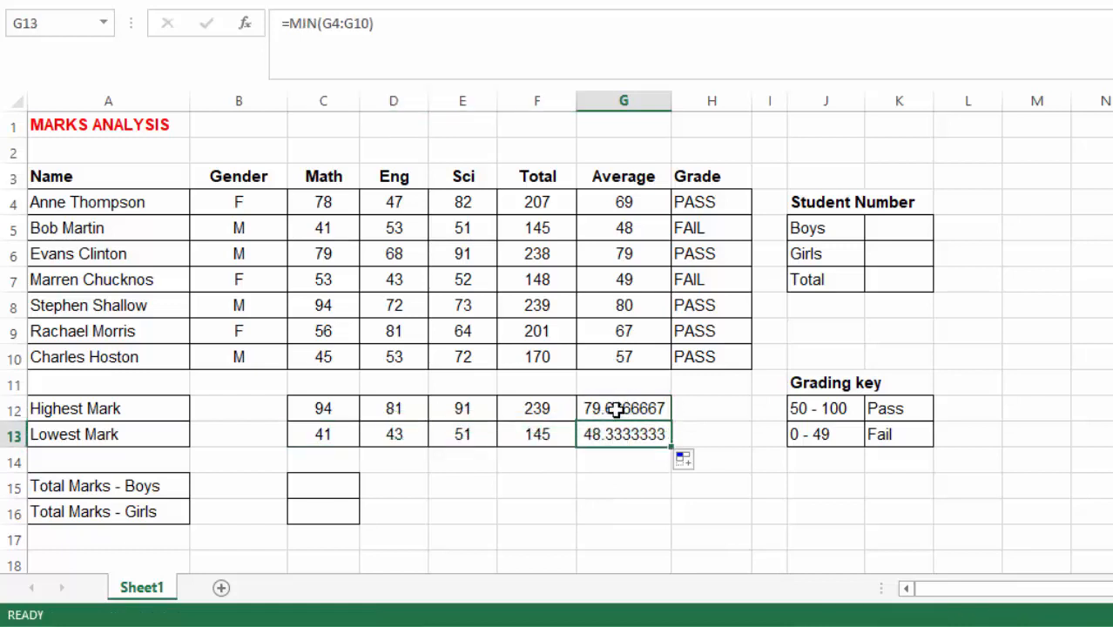
{"action": "left_click", "coordinate": [619, 411]}
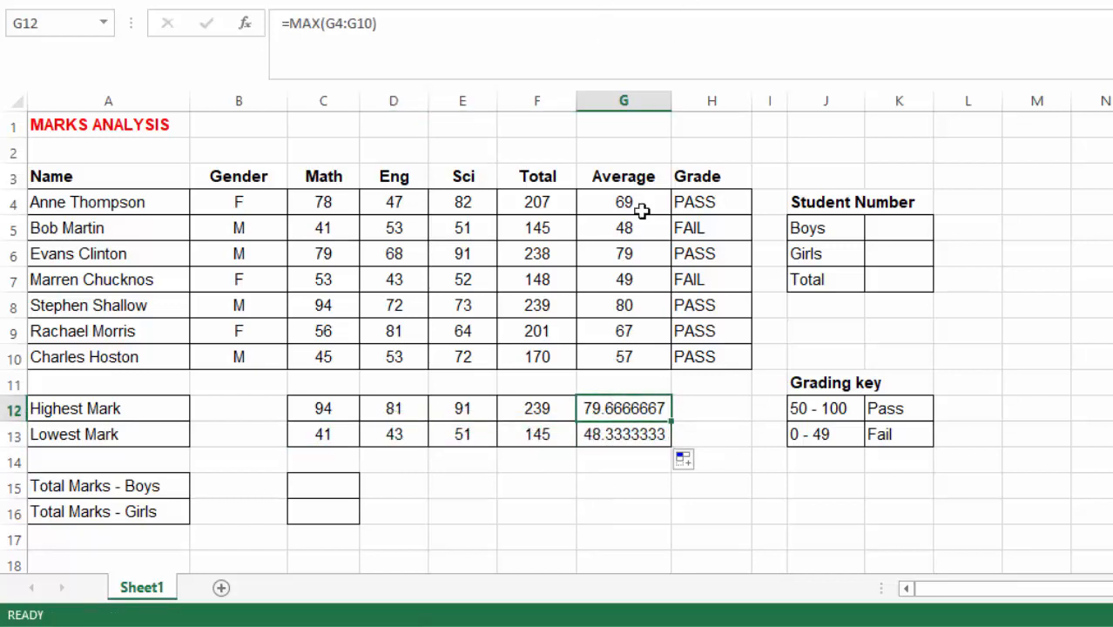
{"action": "left_click_drag", "start_coordinate": [614, 417], "coordinate": [614, 436]}
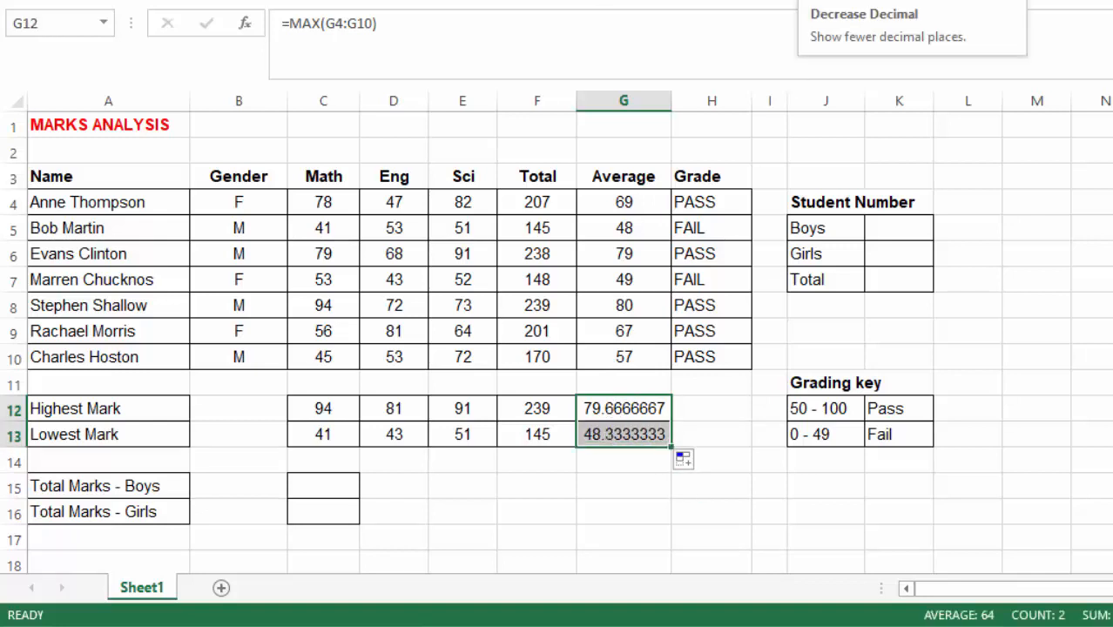
{"action": "left_click", "coordinate": [808, 0]}
{"action": "left_click", "coordinate": [808, 0]}
{"action": "left_click", "coordinate": [808, 0]}
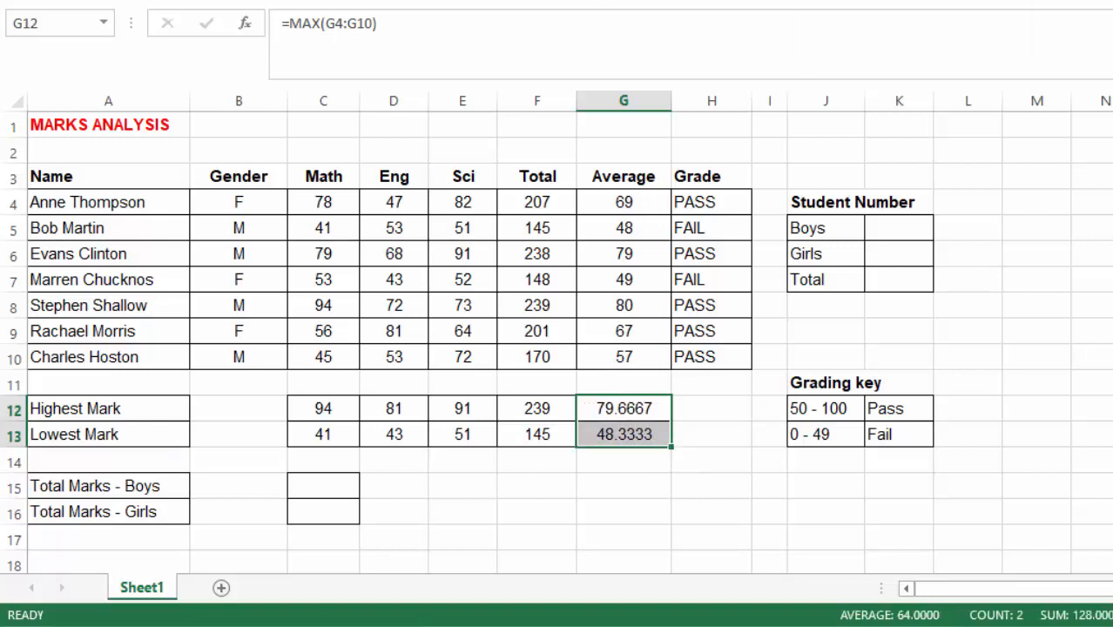
{"action": "left_click", "coordinate": [808, 0]}
{"action": "left_click", "coordinate": [808, 0]}
{"action": "left_click", "coordinate": [808, 0]}
{"action": "left_click", "coordinate": [808, 0]}
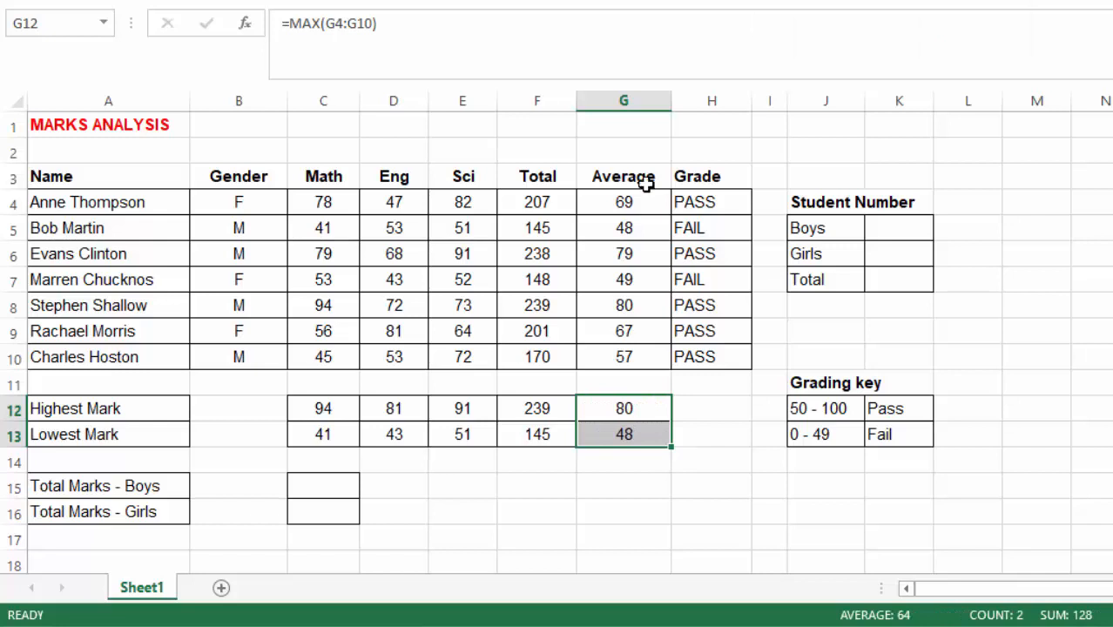
{"action": "left_click", "coordinate": [594, 509]}
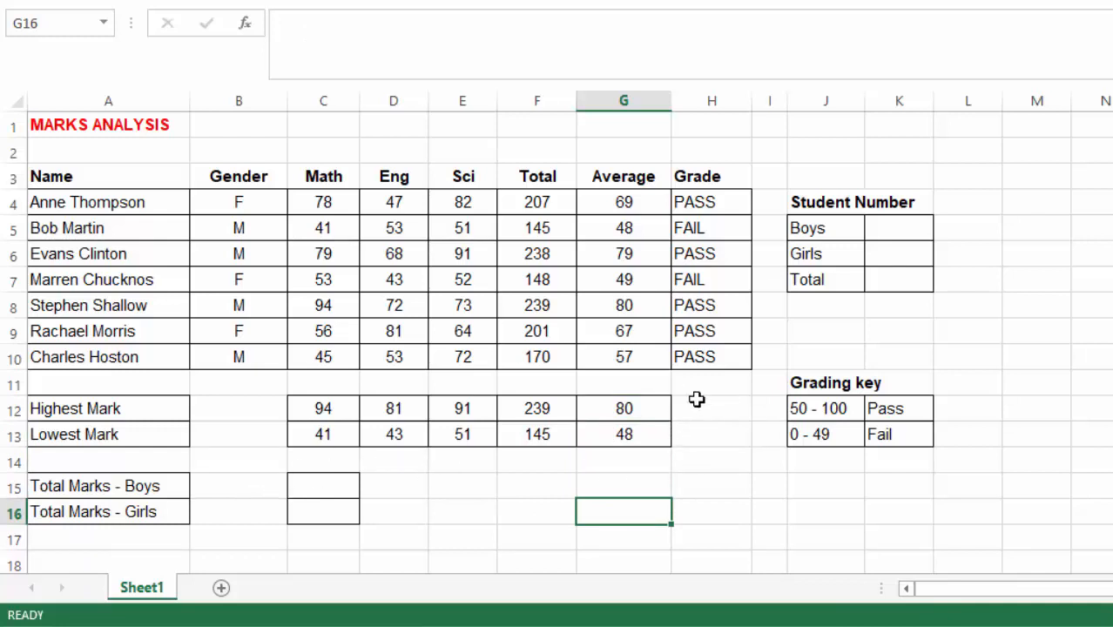
Examine the totals in F4:F10 and the gender entries in column B that the total marks for boys depend on
{"action": "left_click", "coordinate": [481, 492]}
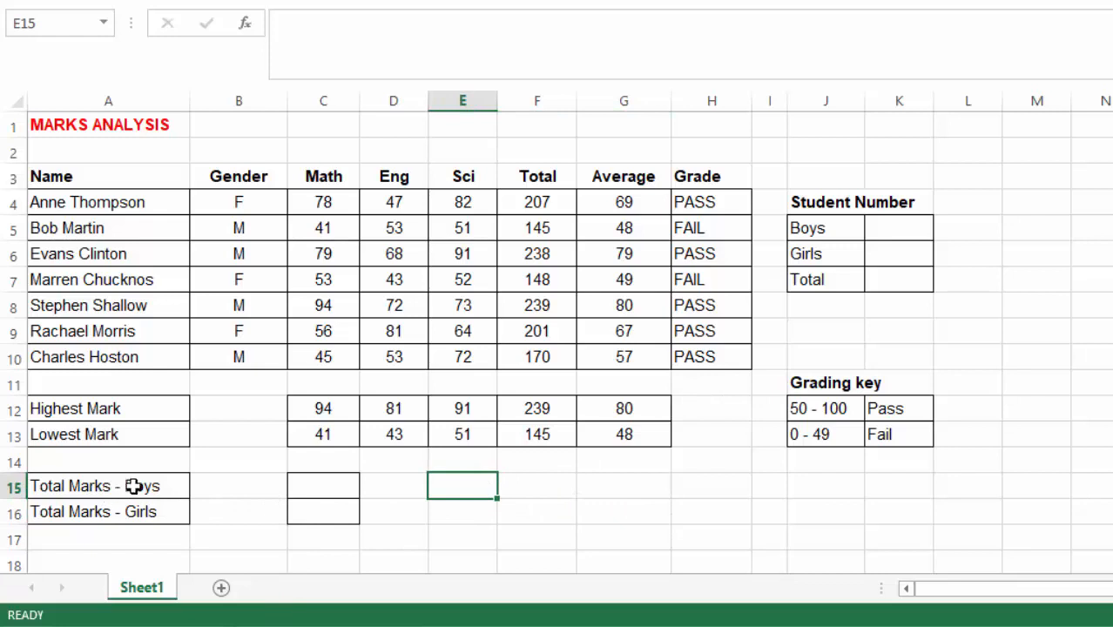
{"action": "left_click", "coordinate": [316, 485]}
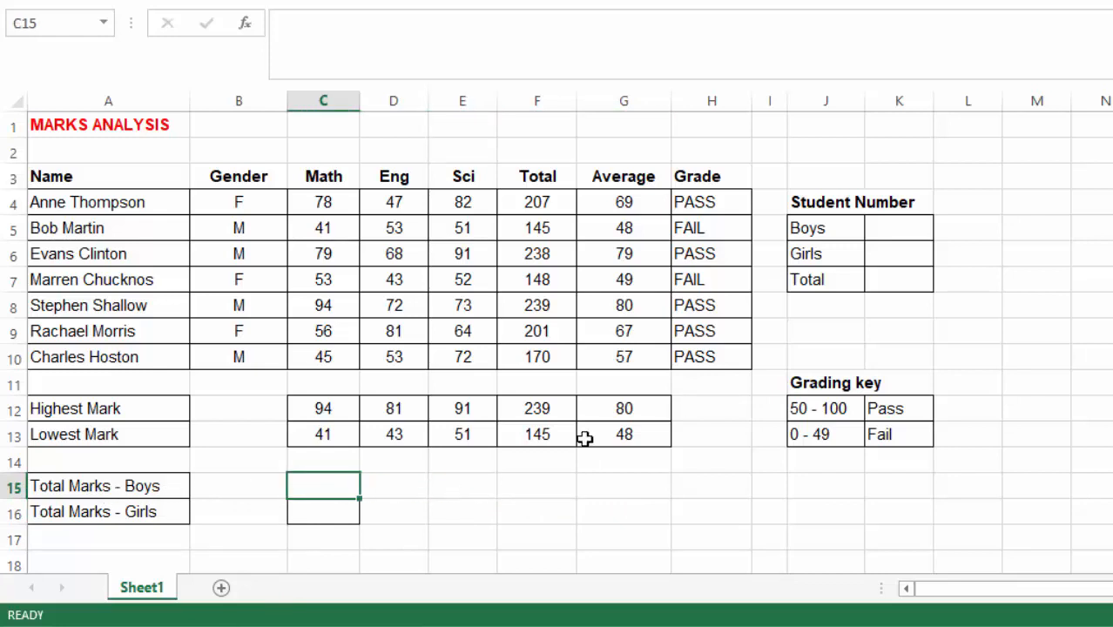
{"action": "left_click_drag", "start_coordinate": [536, 206], "coordinate": [542, 359]}
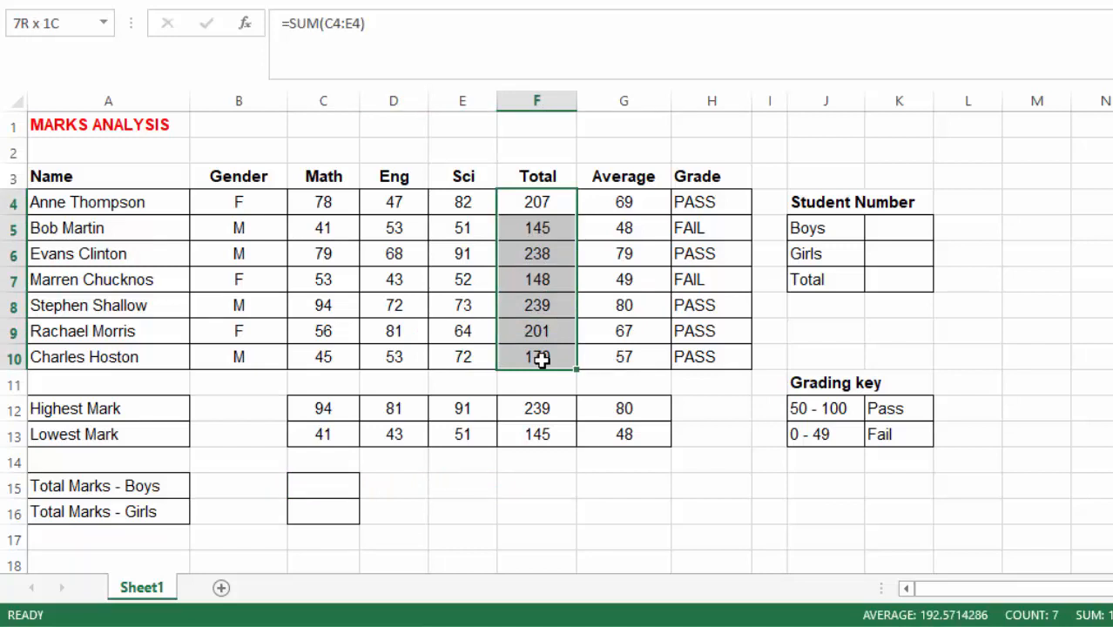
{"action": "left_click_drag", "start_coordinate": [541, 359], "coordinate": [534, 358]}
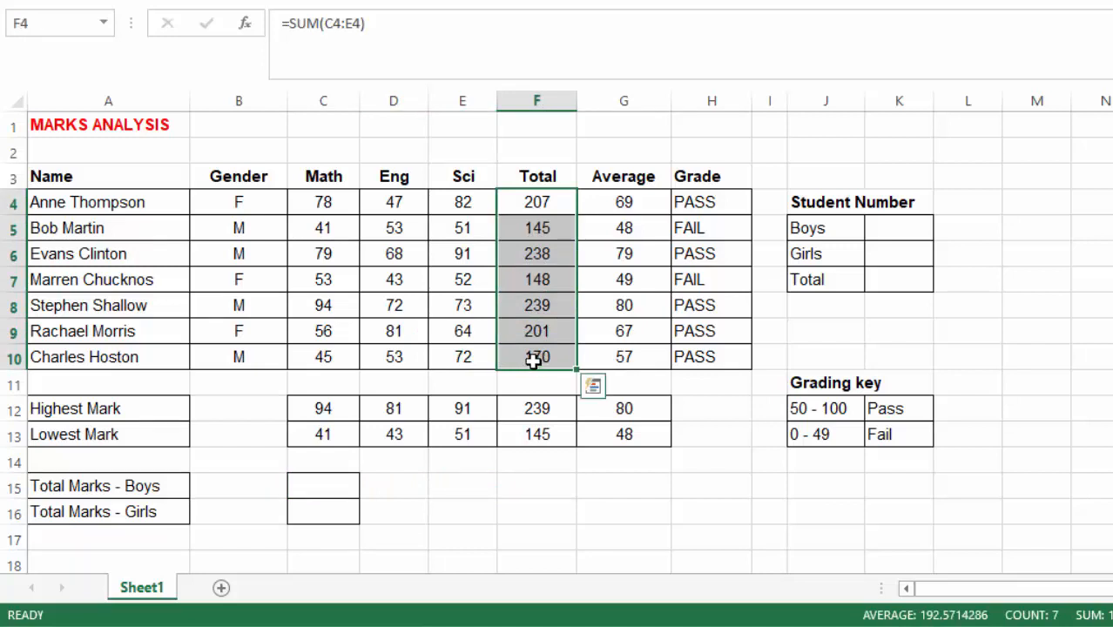
{"action": "left_click", "coordinate": [246, 201]}
{"action": "left_click", "coordinate": [250, 231]}
{"action": "left_click", "coordinate": [253, 254]}
{"action": "left_click", "coordinate": [254, 300]}
{"action": "left_click", "coordinate": [263, 347]}
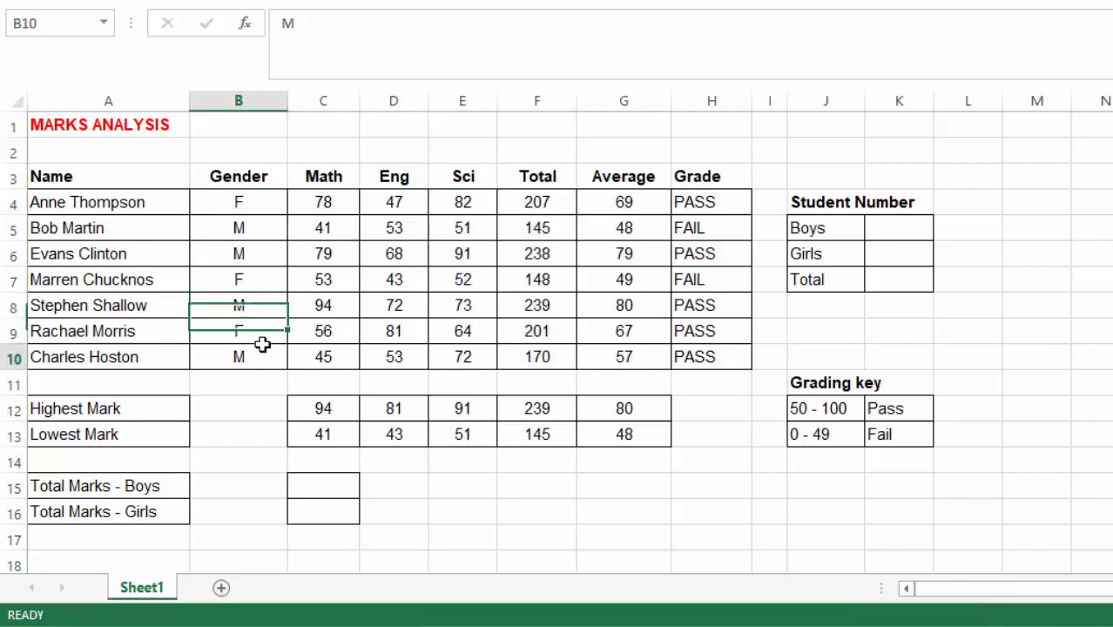
{"action": "left_click", "coordinate": [543, 507]}
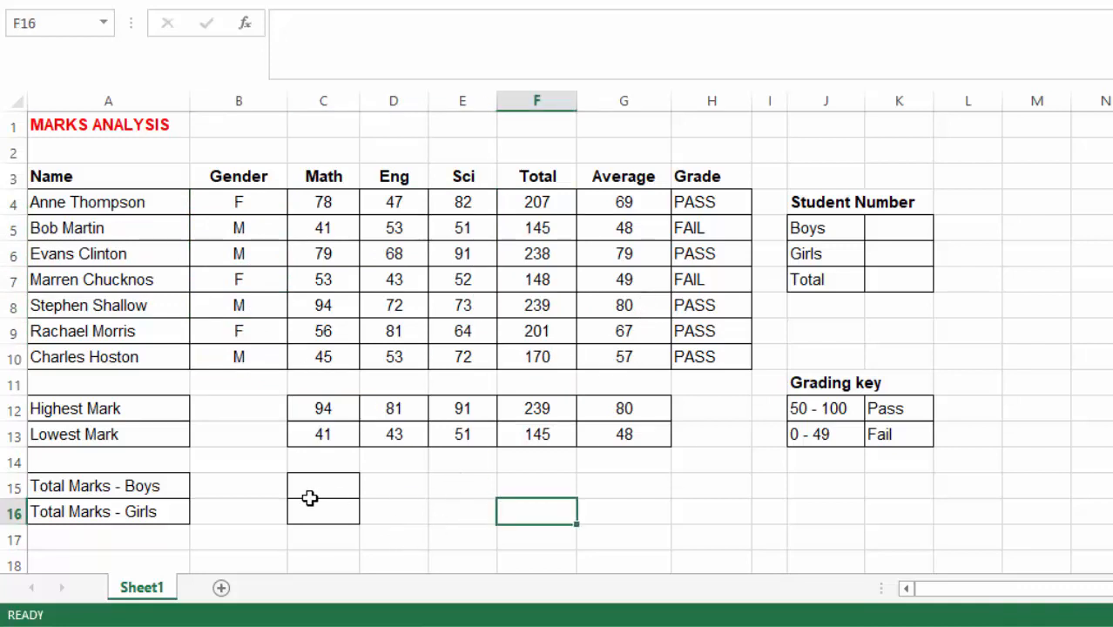
{"action": "left_click", "coordinate": [312, 485]}
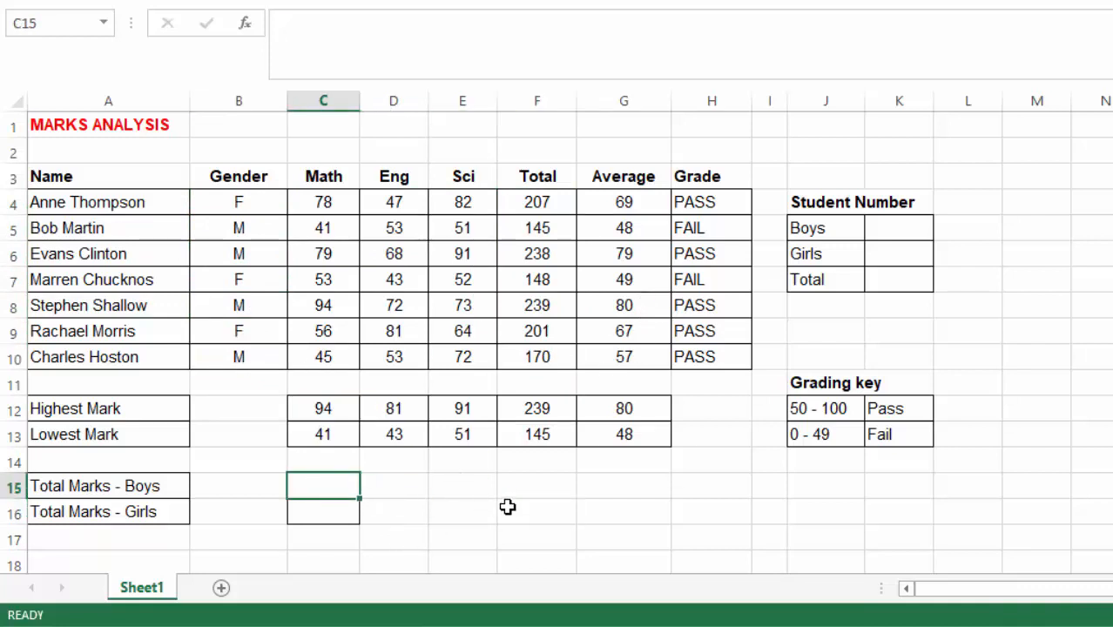
{"action": "type", "text": "SUMIF"}
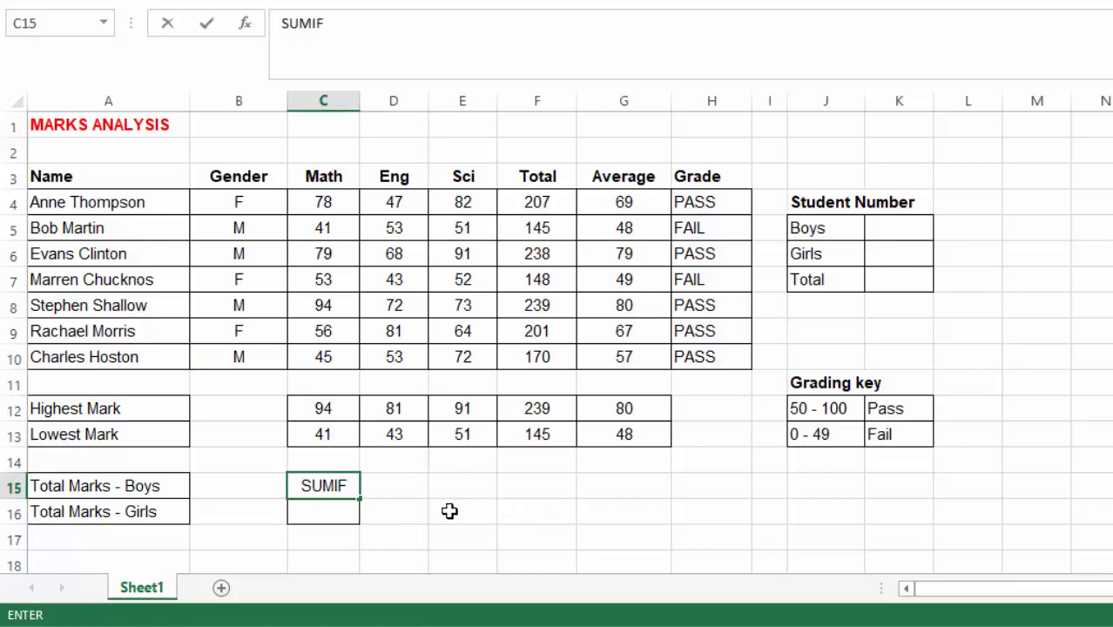
{"action": "left_click", "coordinate": [569, 488]}
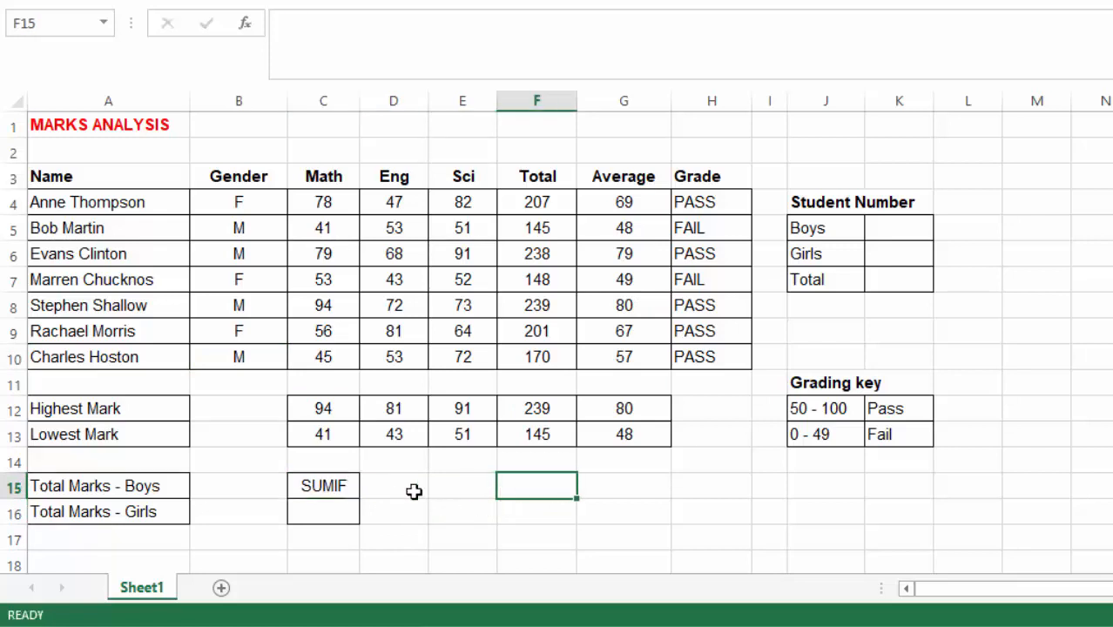
{"action": "left_click", "coordinate": [317, 488]}
{"action": "key", "text": "Delete"}
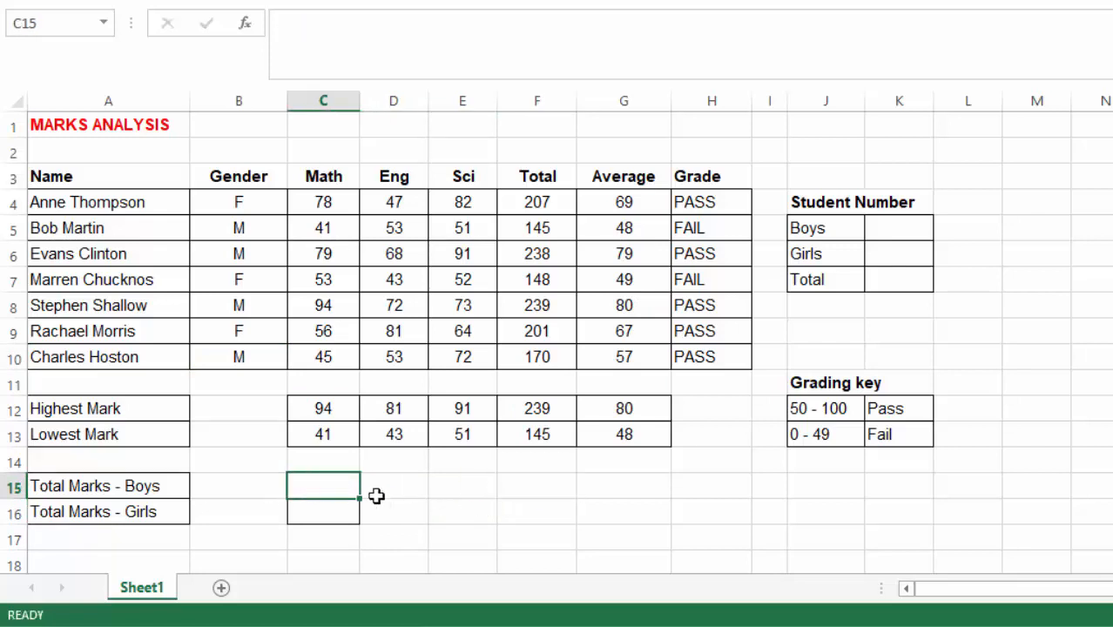
Enter =SUMIF(B4:B10,"M",F4:F10) in C15 to calculate the total marks for boys
{"action": "type", "text": "=SU"}
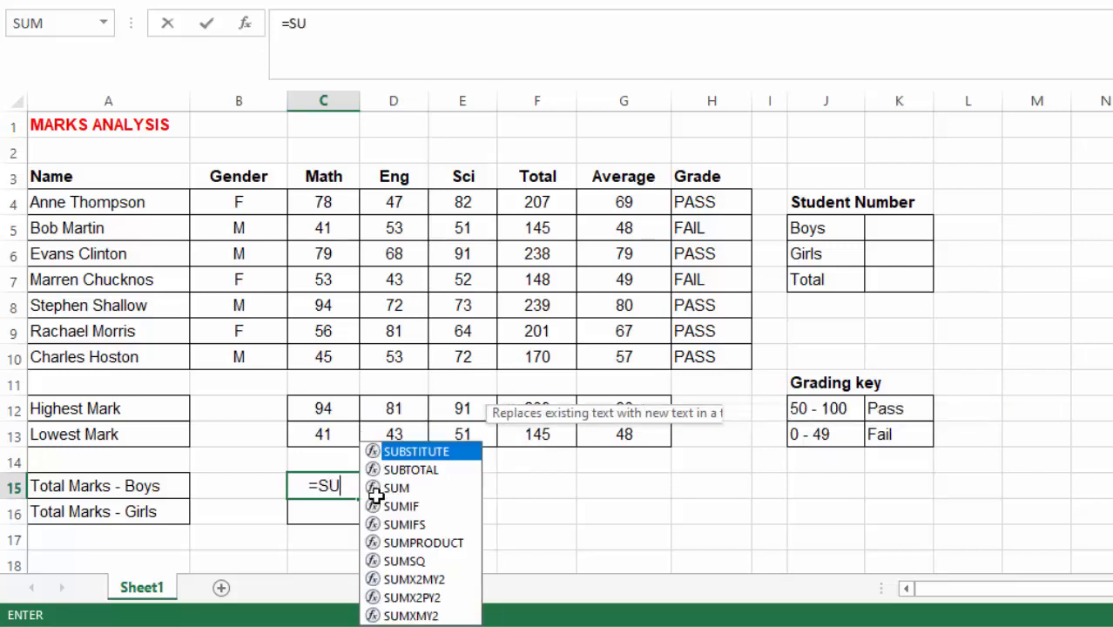
{"action": "type", "text": "MIF"}
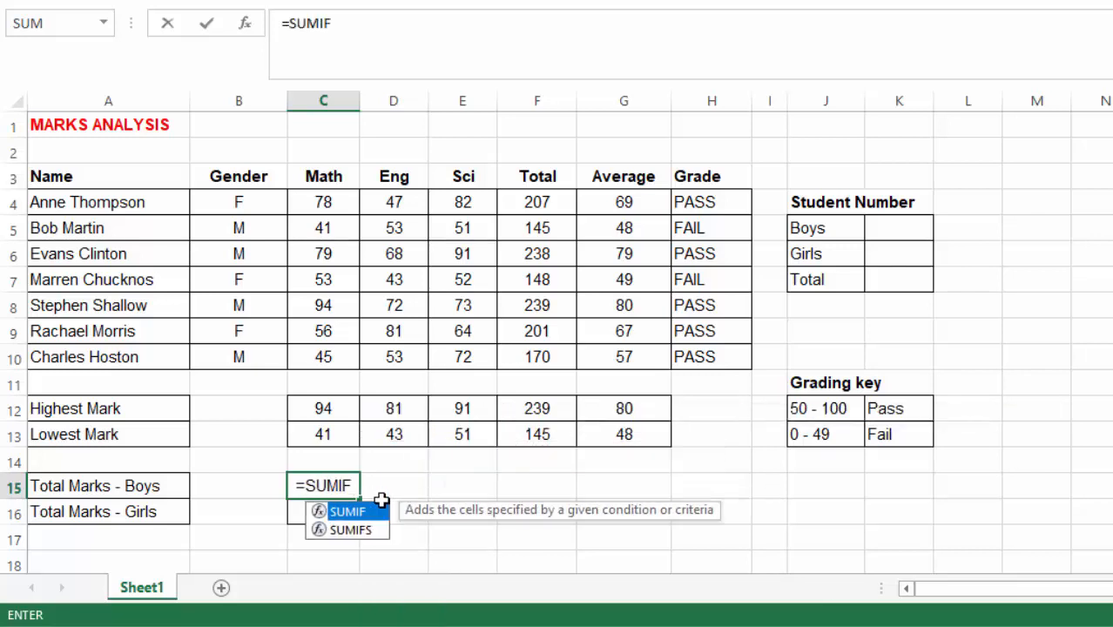
{"action": "double_click", "coordinate": [353, 511]}
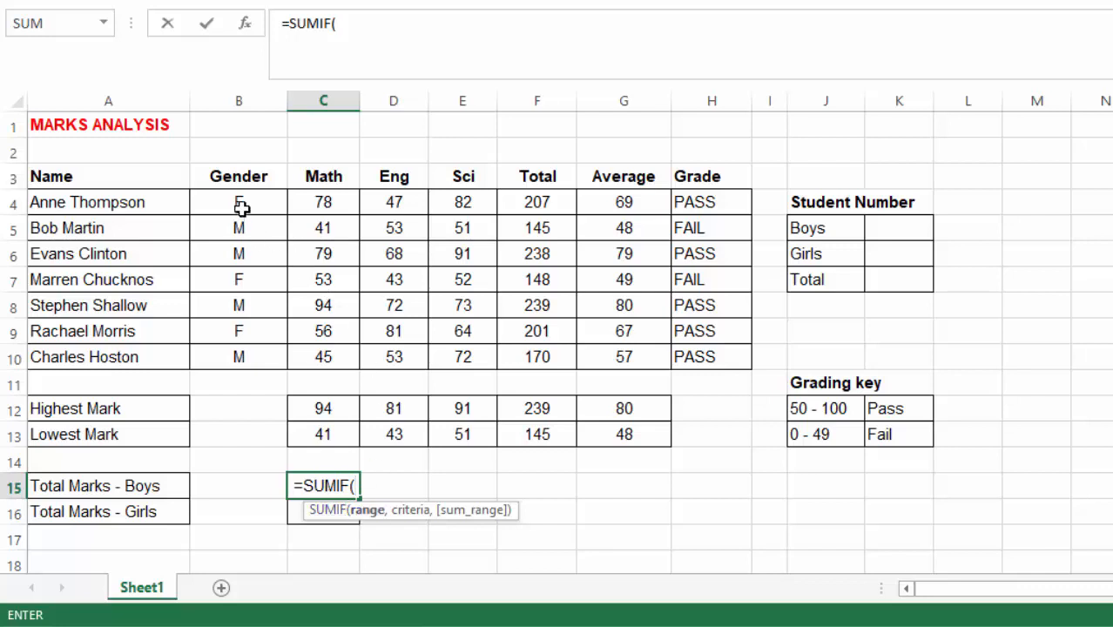
{"action": "left_click_drag", "start_coordinate": [239, 201], "coordinate": [238, 357]}
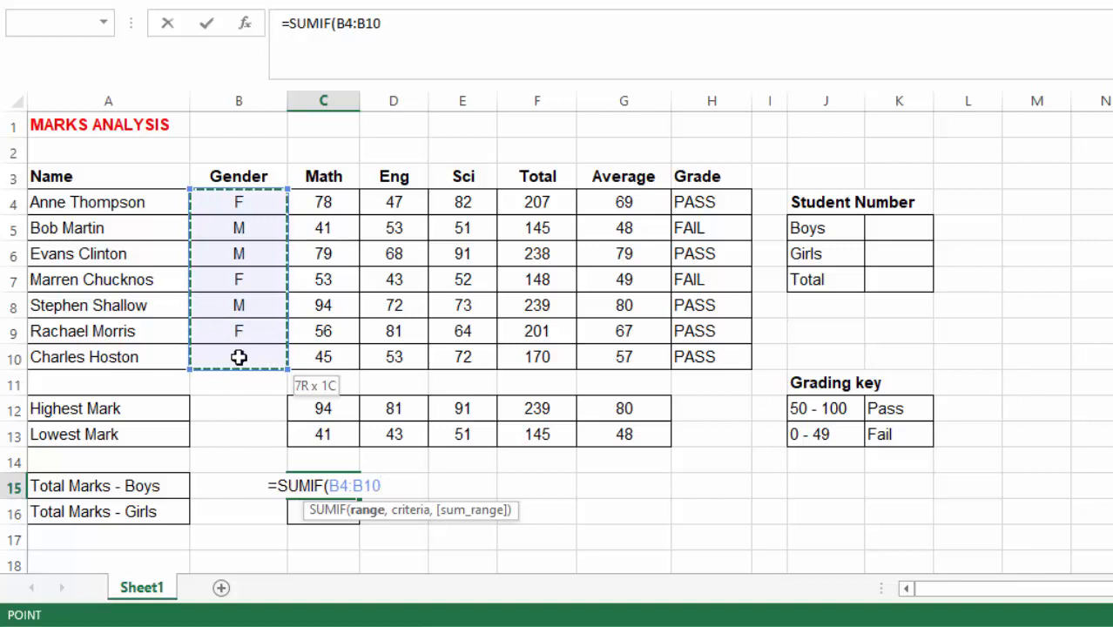
{"action": "type", "text": ","}
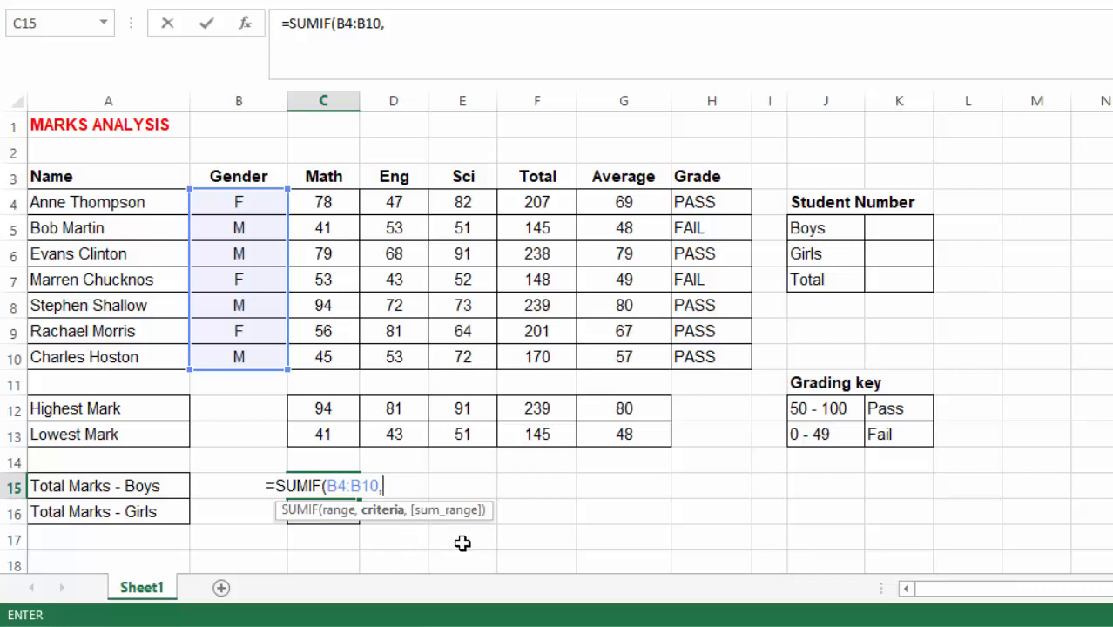
{"action": "type", "text": "\""}
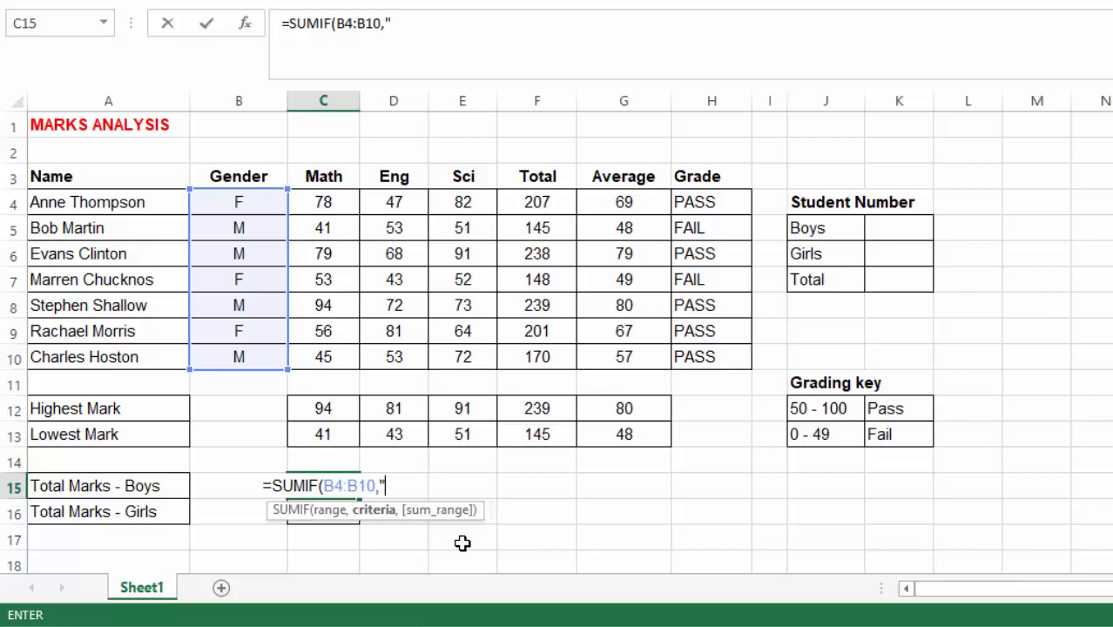
{"action": "type", "text": "M\""}
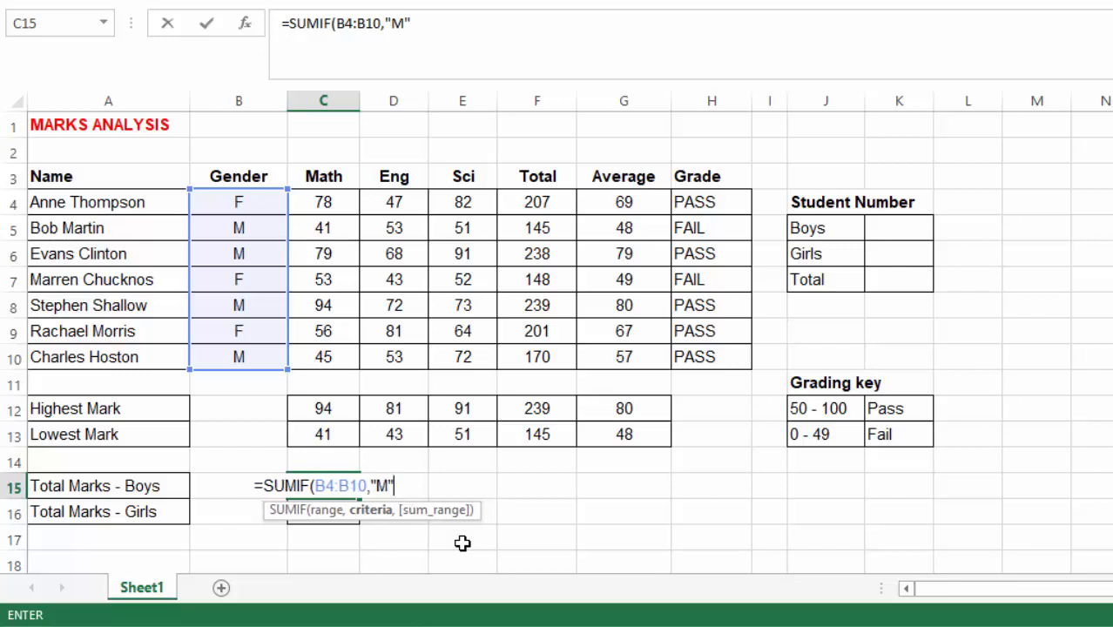
{"action": "type", "text": ","}
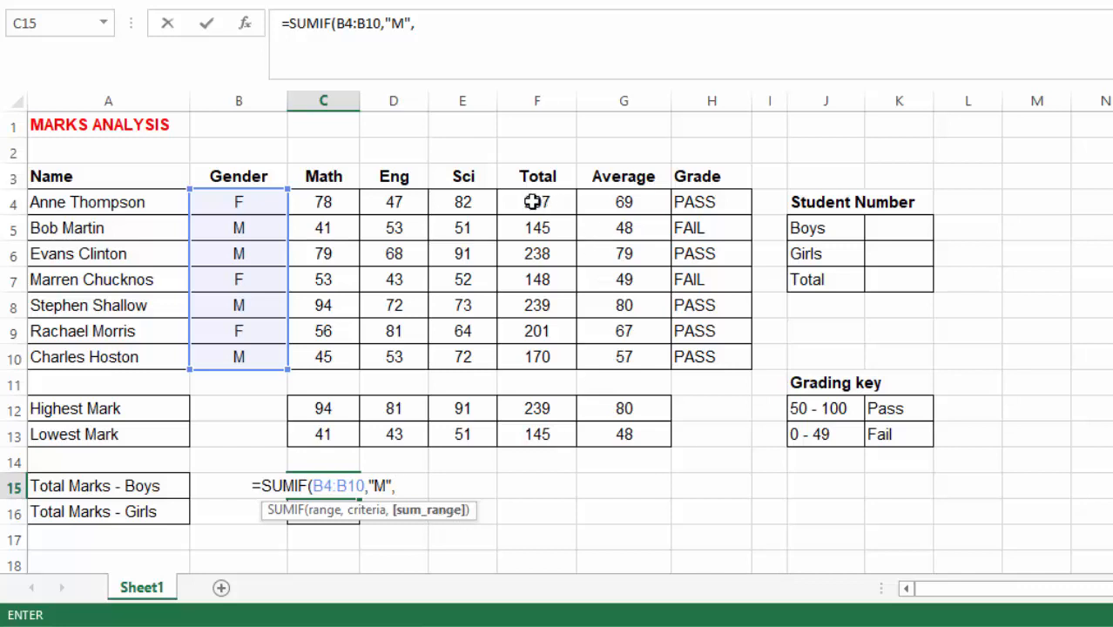
{"action": "left_click_drag", "start_coordinate": [533, 202], "coordinate": [541, 359]}
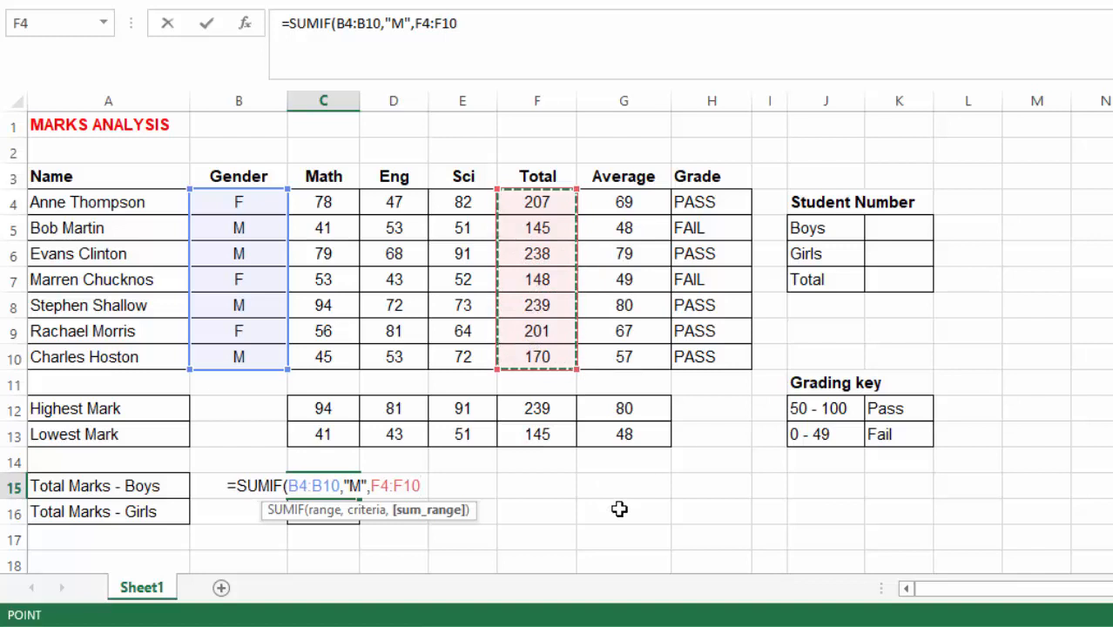
{"action": "type", "text": ")"}
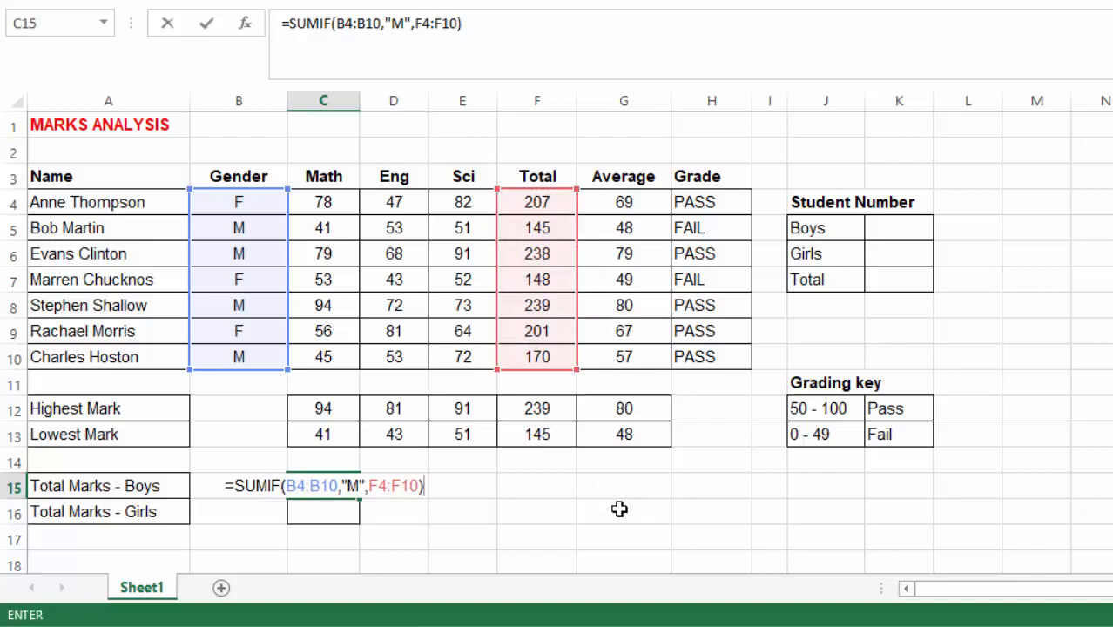
{"action": "key", "text": "Return"}
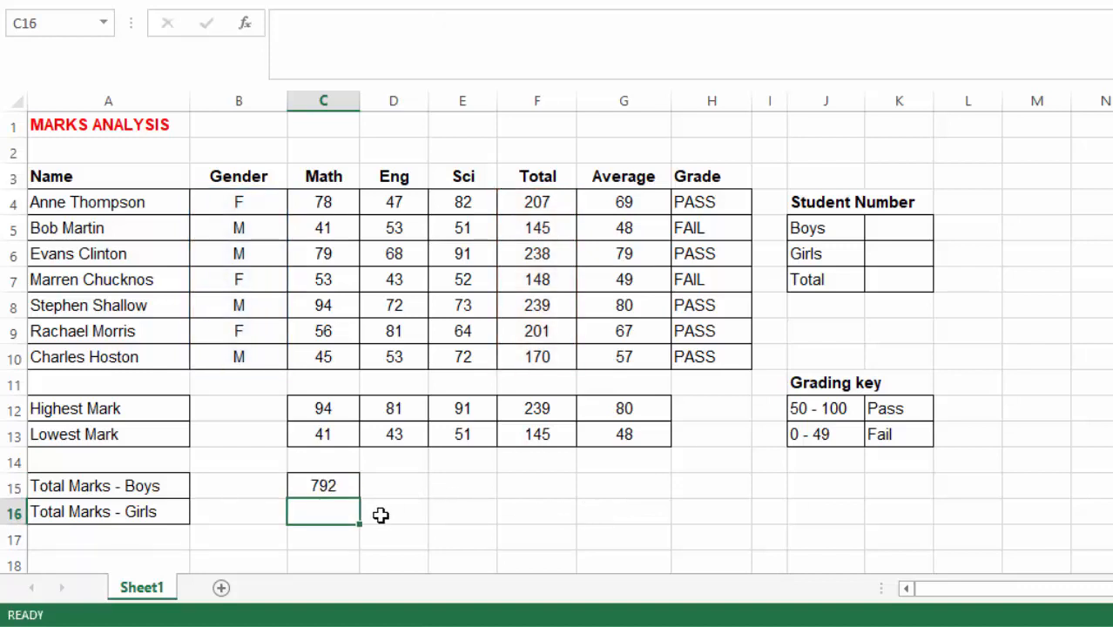
{"action": "left_click", "coordinate": [396, 486]}
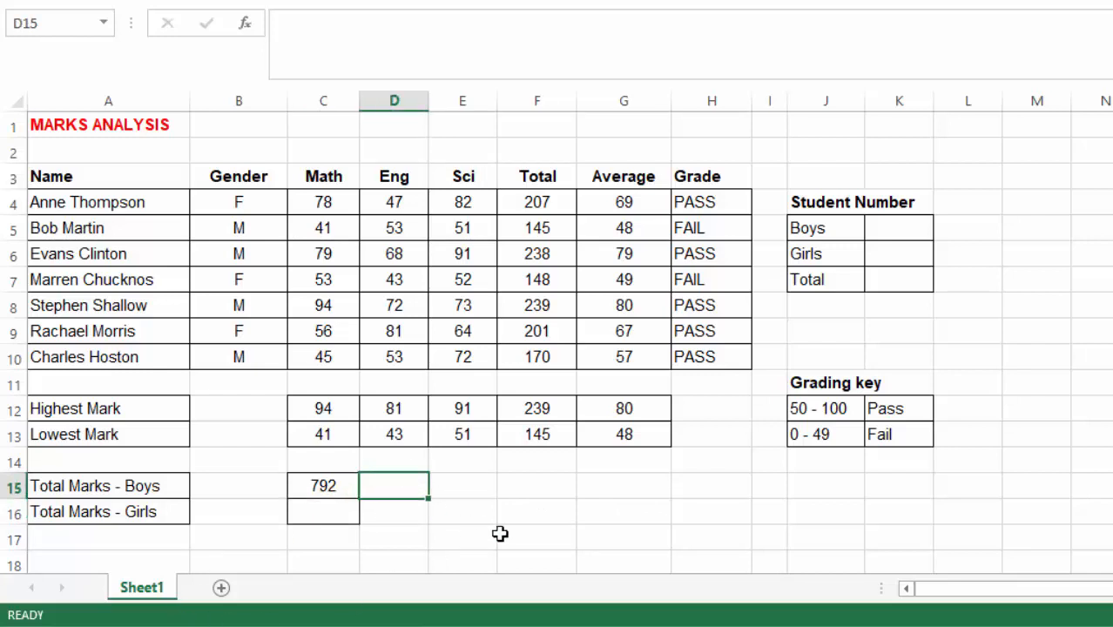
Enter =SUMIF(B4:B10,"F",F4:F10) in C16 for the girls' total marks, and review both SUMIF formulas
{"action": "left_click", "coordinate": [317, 512]}
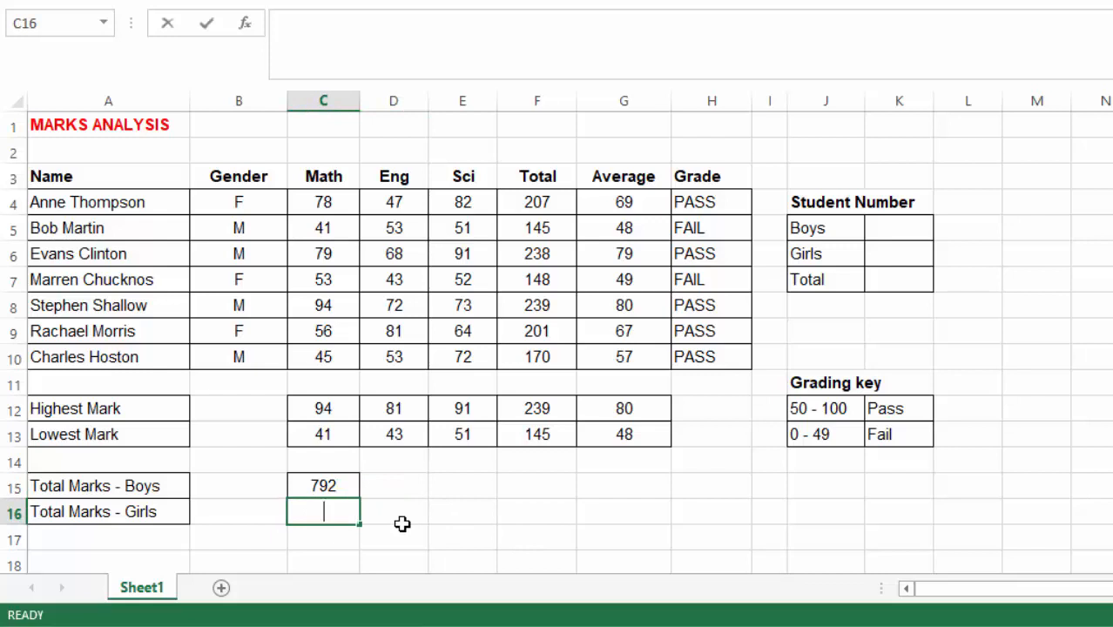
{"action": "type", "text": "=SUMI"}
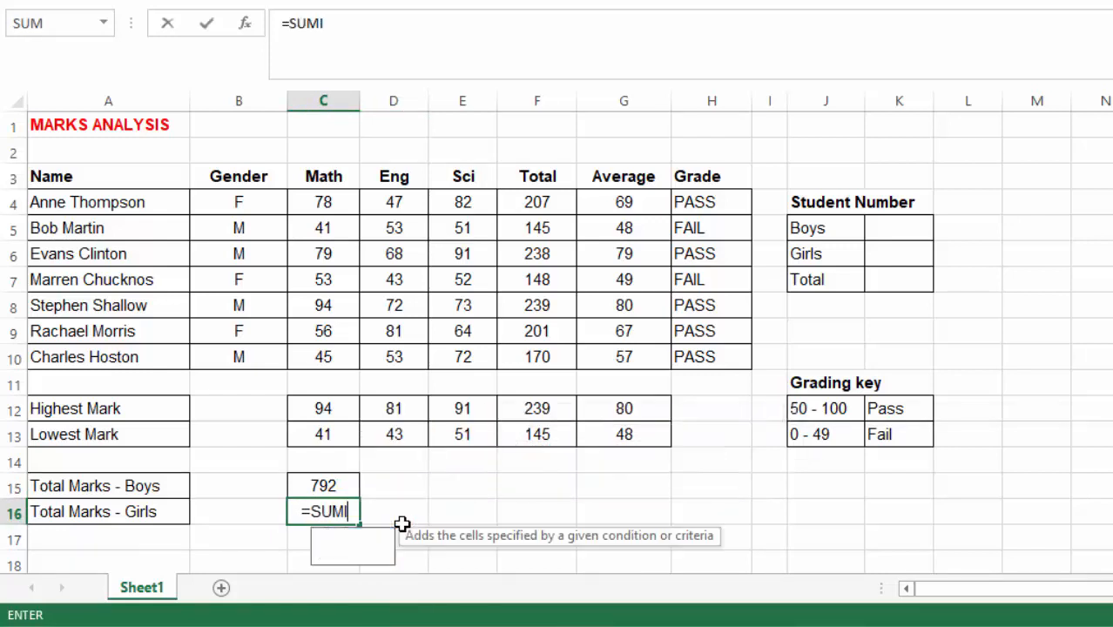
{"action": "type", "text": "F"}
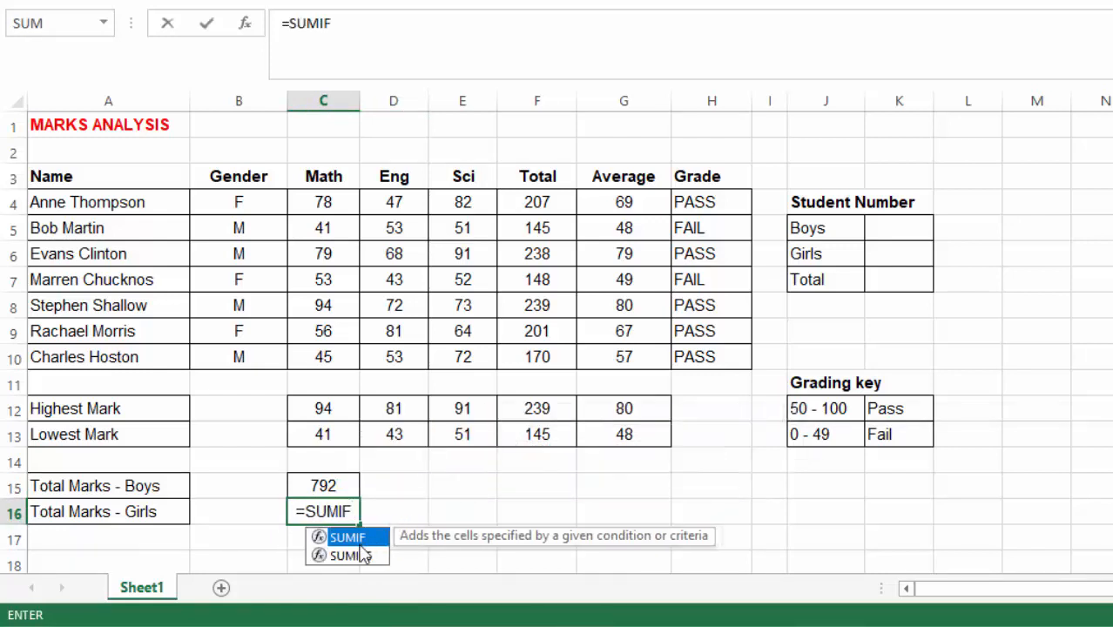
{"action": "type", "text": "("}
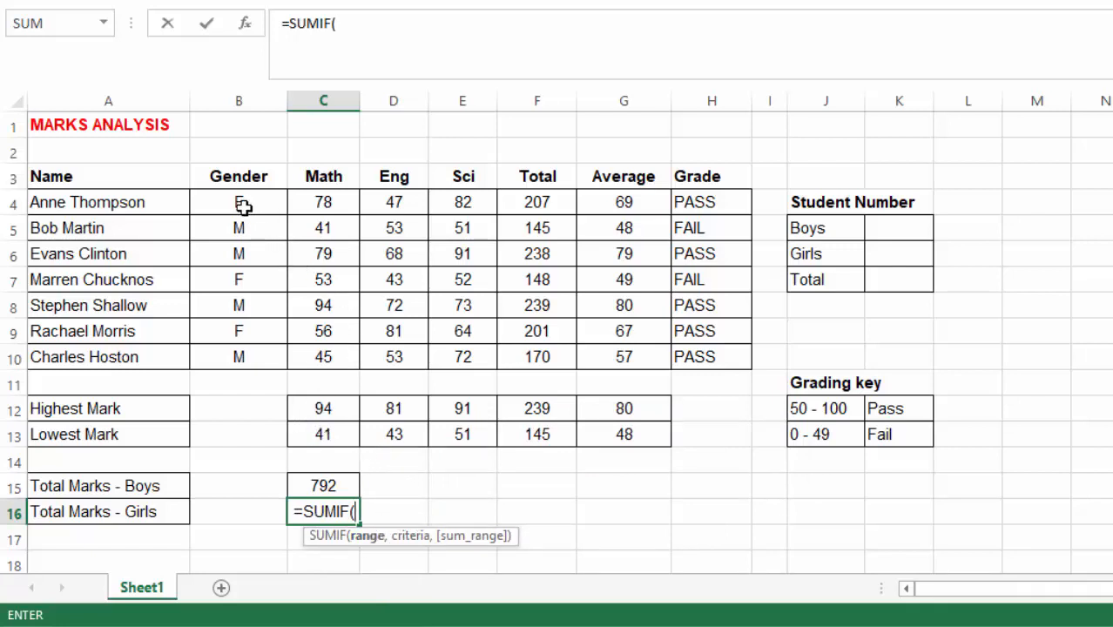
{"action": "left_click_drag", "start_coordinate": [242, 202], "coordinate": [238, 357]}
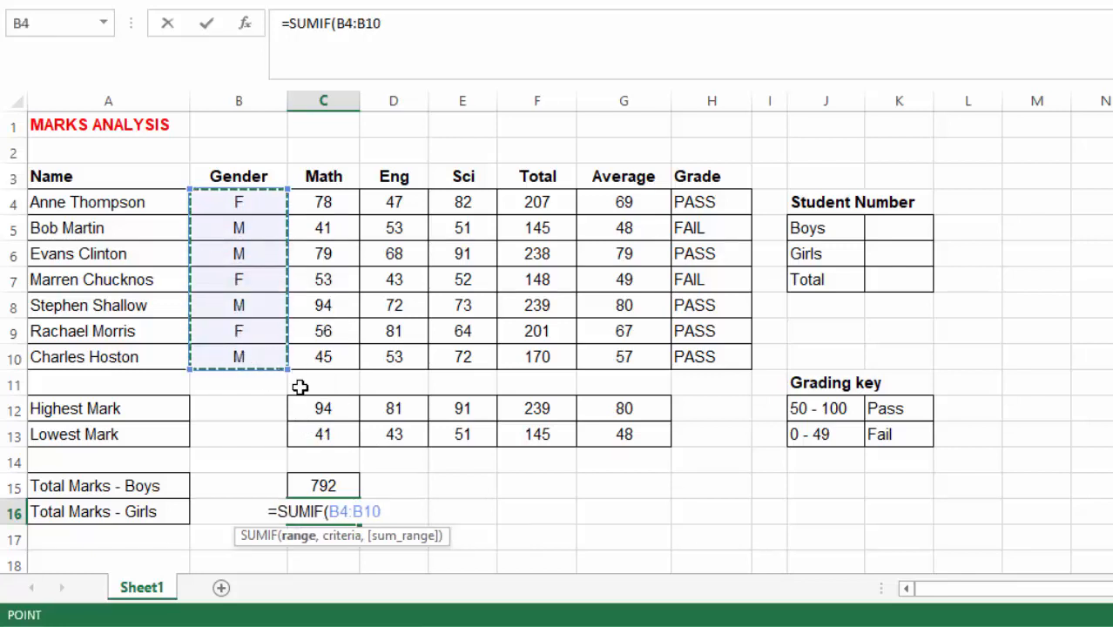
{"action": "type", "text": ","}
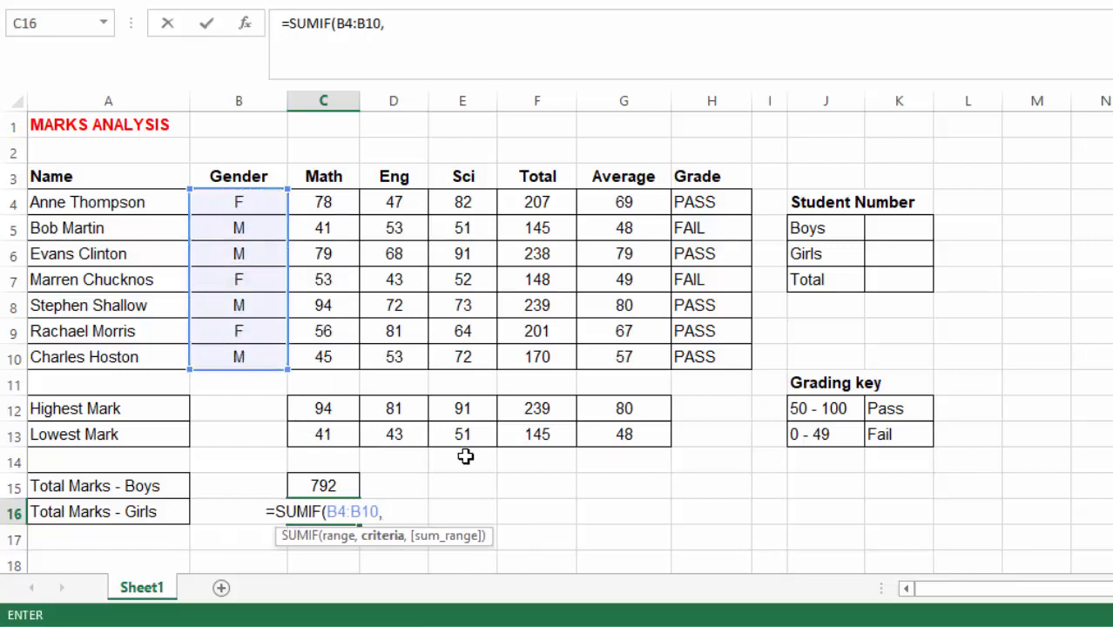
{"action": "type", "text": "\""}
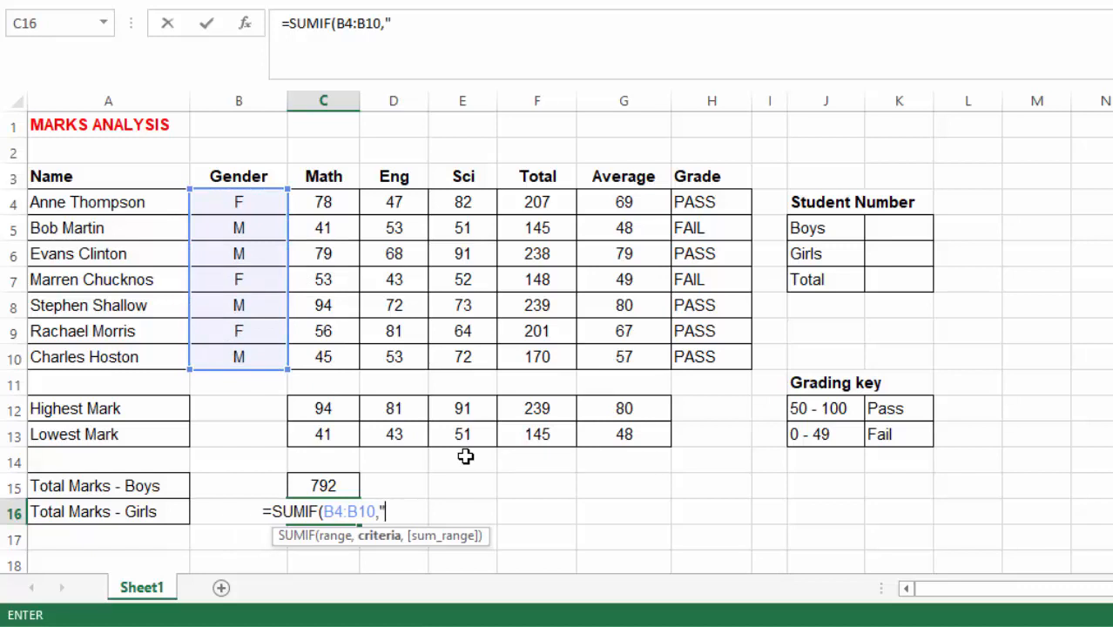
{"action": "type", "text": "F"}
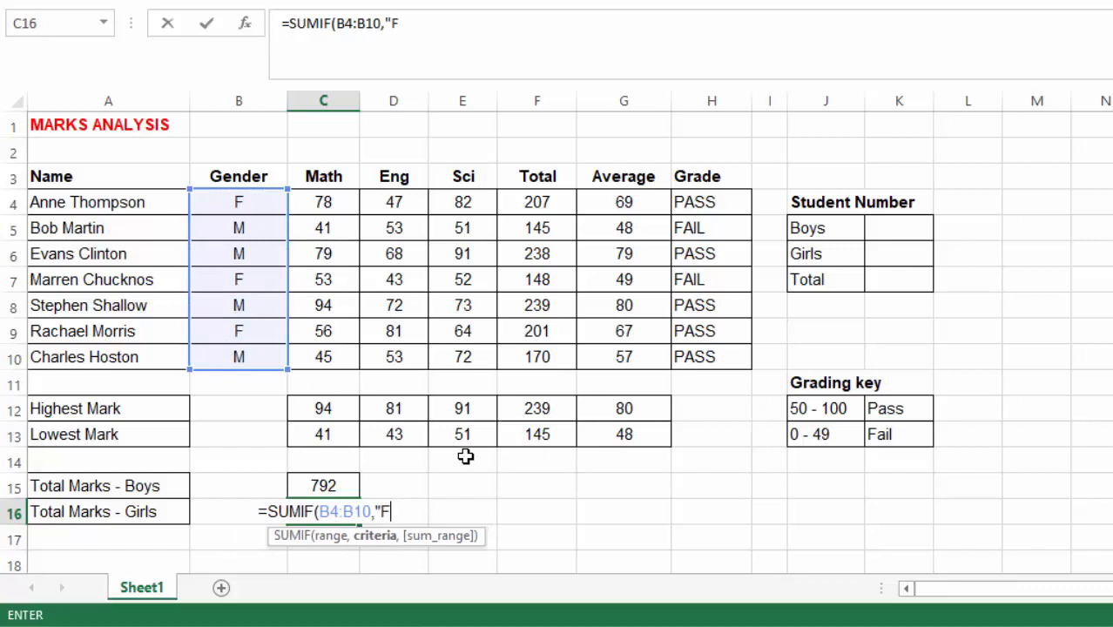
{"action": "type", "text": "\""}
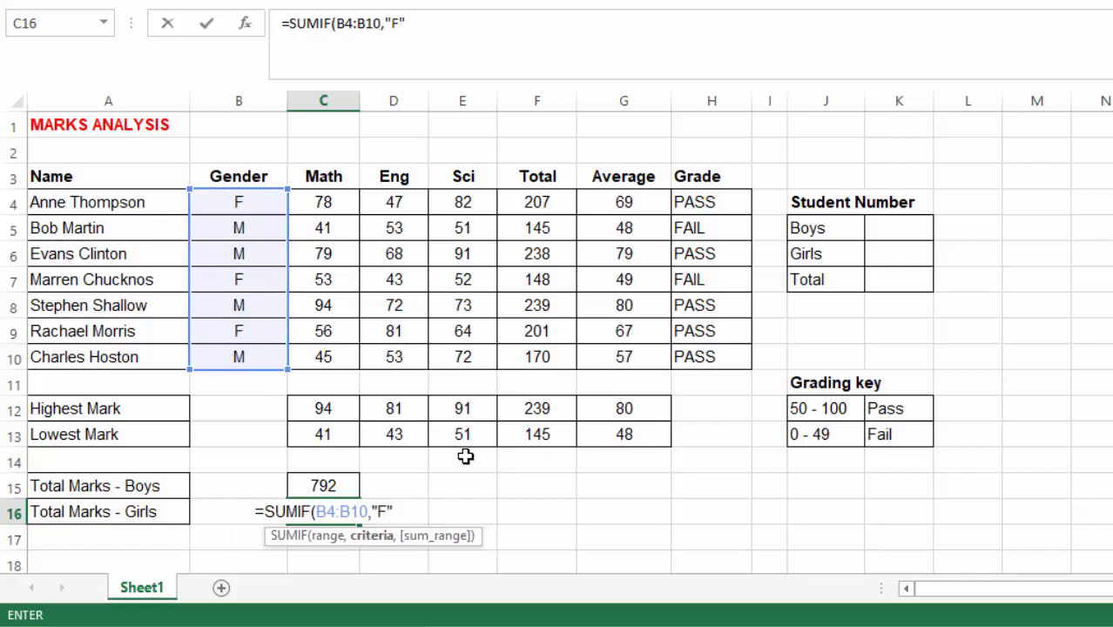
{"action": "type", "text": ","}
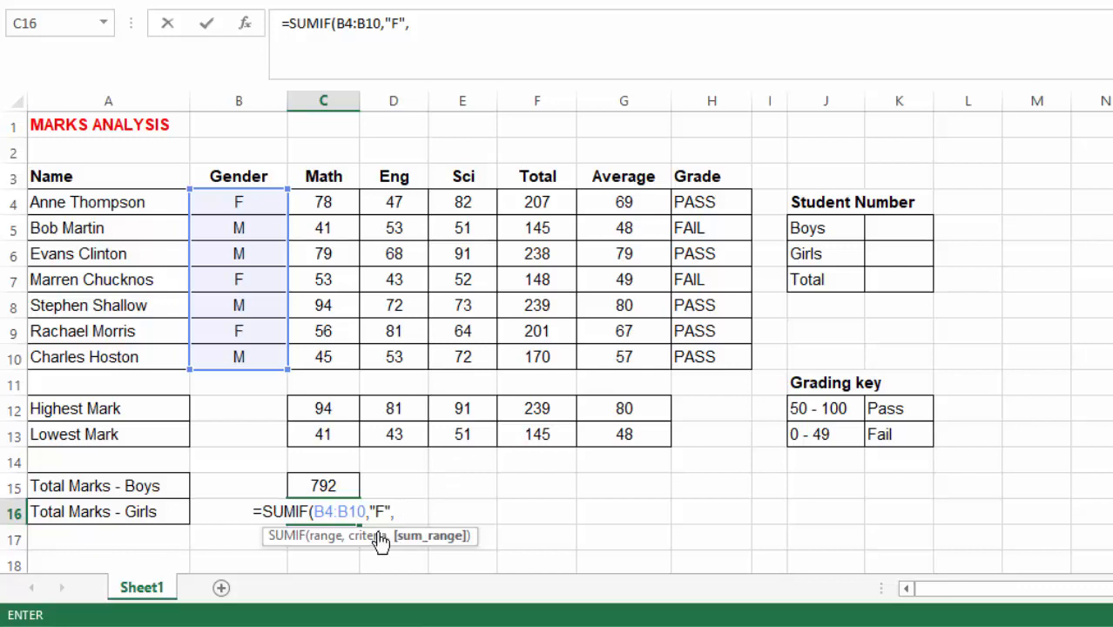
{"action": "left_click_drag", "start_coordinate": [542, 200], "coordinate": [542, 356]}
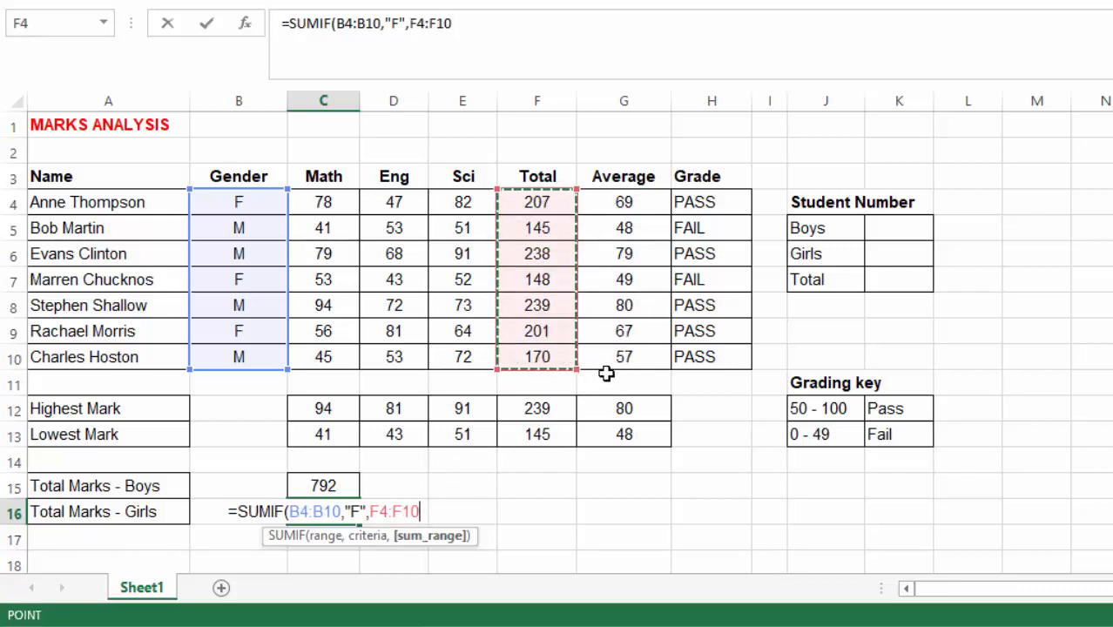
{"action": "key", "text": "Return"}
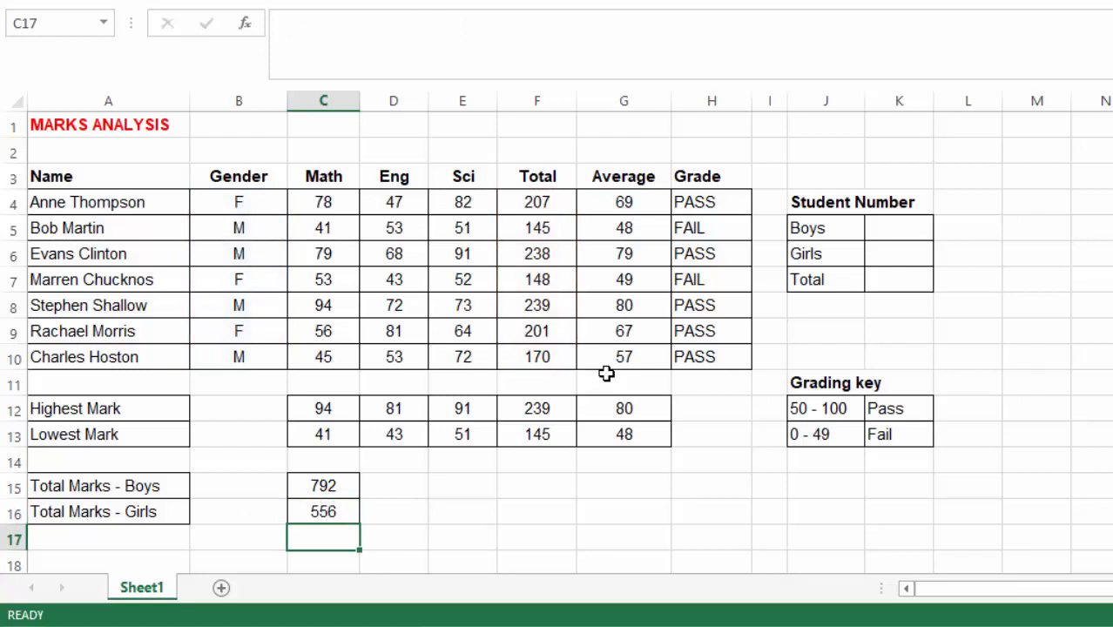
{"action": "left_click", "coordinate": [328, 511]}
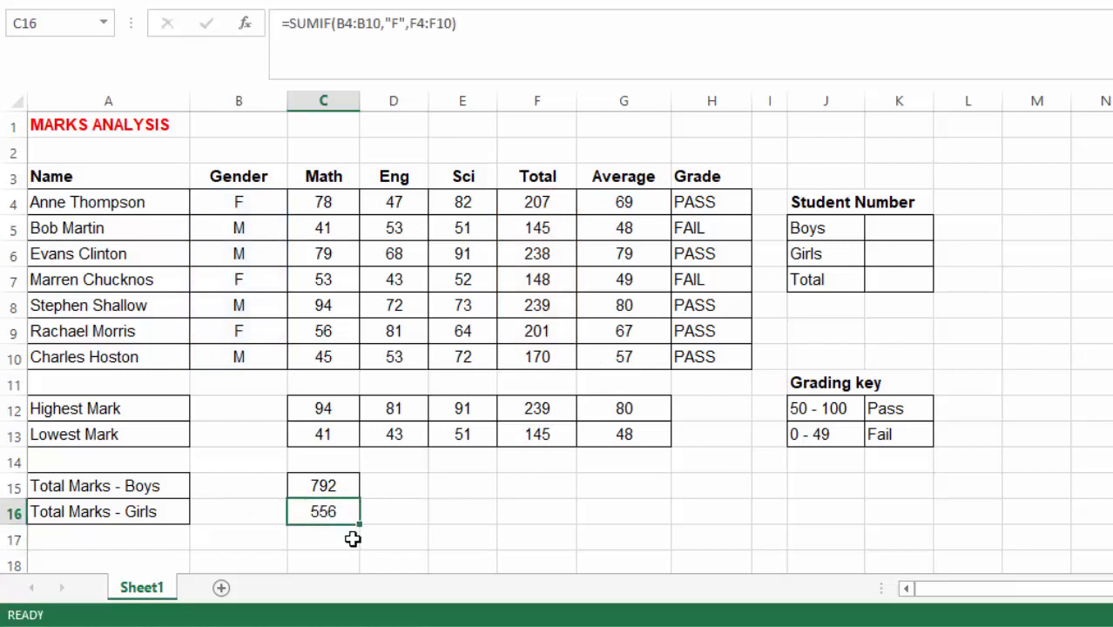
{"action": "left_click", "coordinate": [328, 477]}
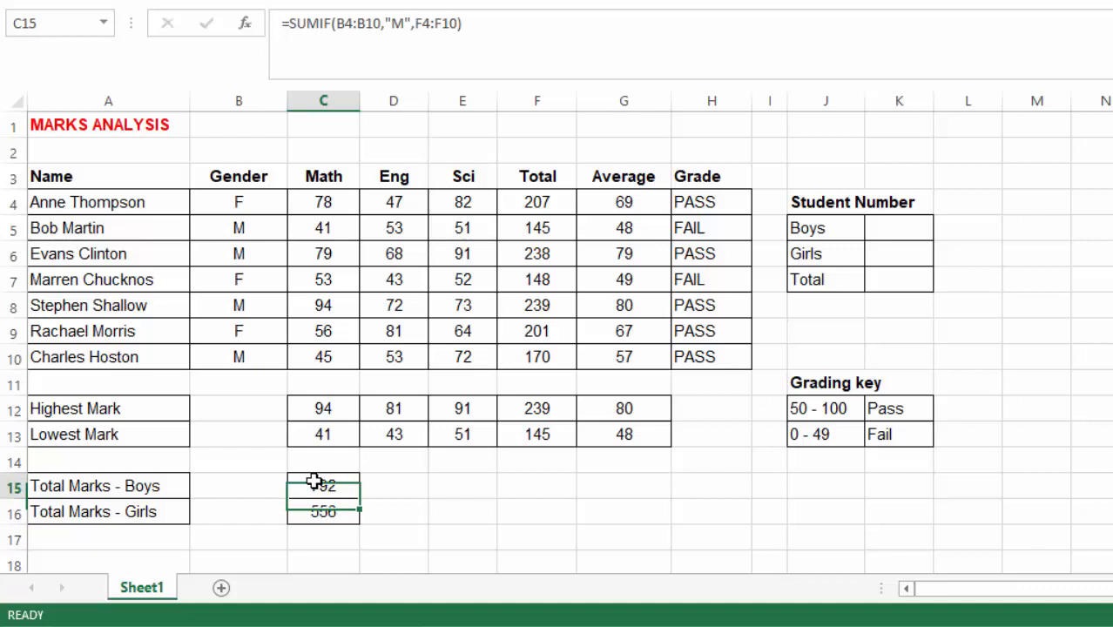
{"action": "left_click", "coordinate": [460, 507]}
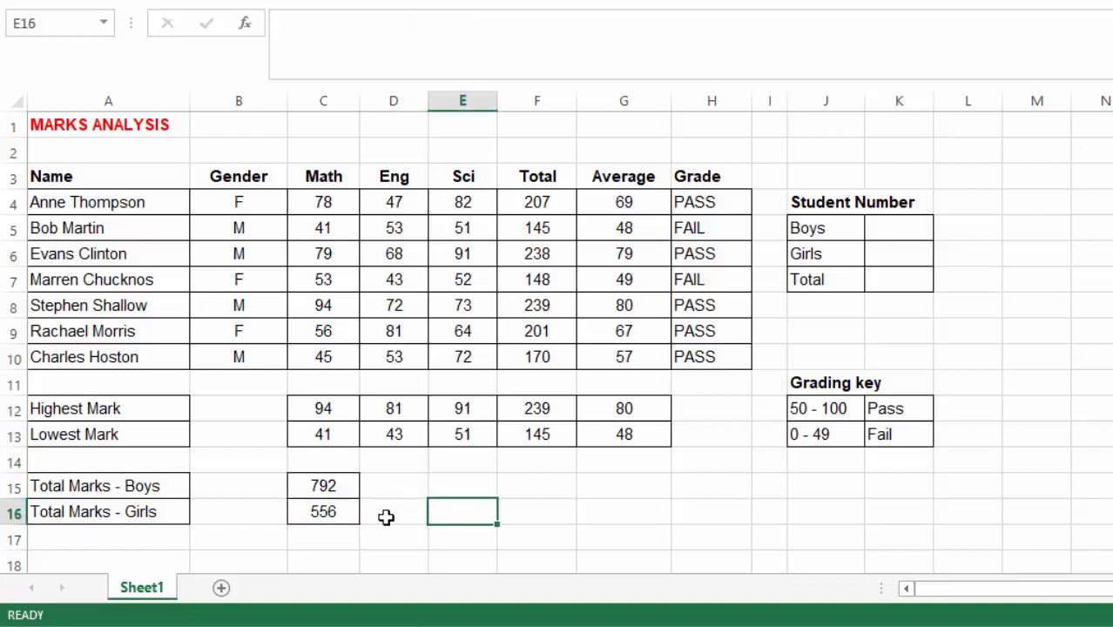
Enter =F5+F6+F8+F10 in D15 to cross-check the boys' total marks
{"action": "left_click", "coordinate": [389, 486]}
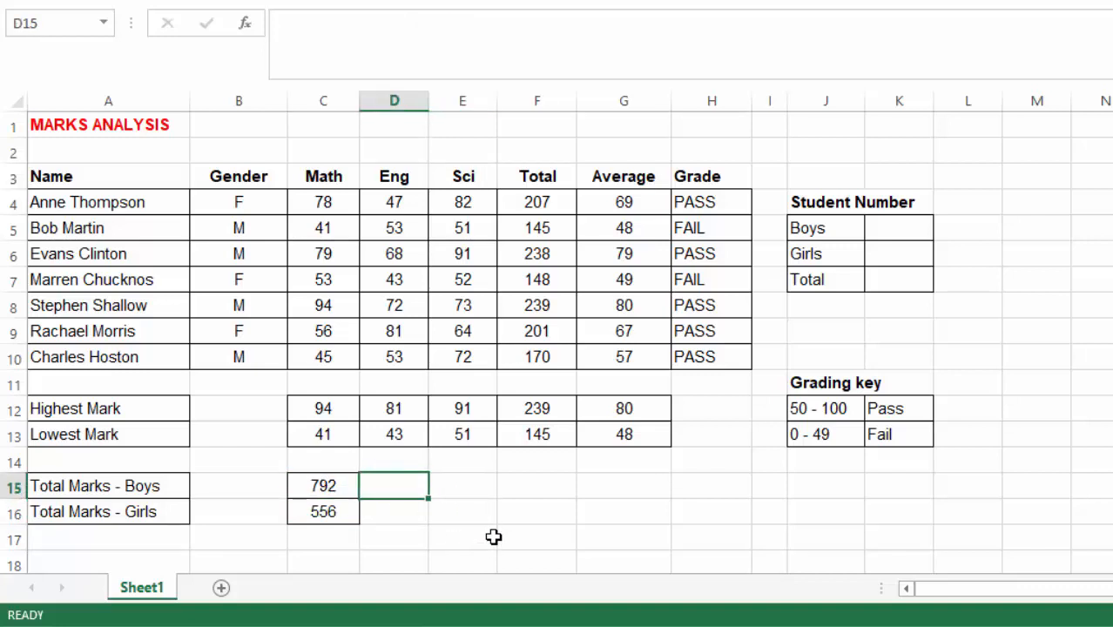
{"action": "type", "text": "="}
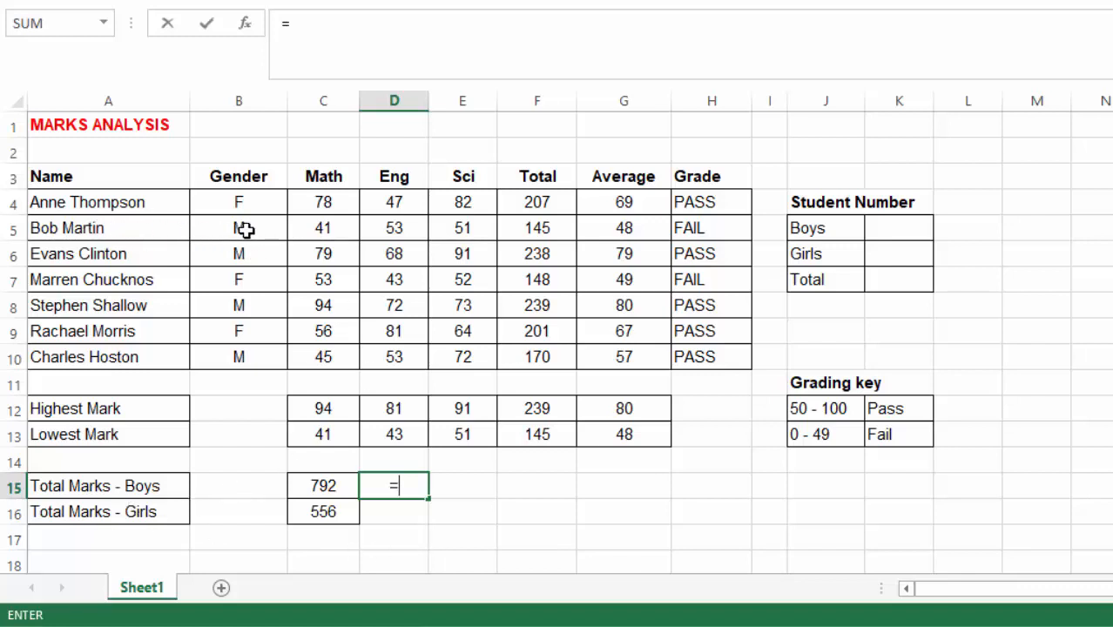
{"action": "left_click", "coordinate": [544, 229]}
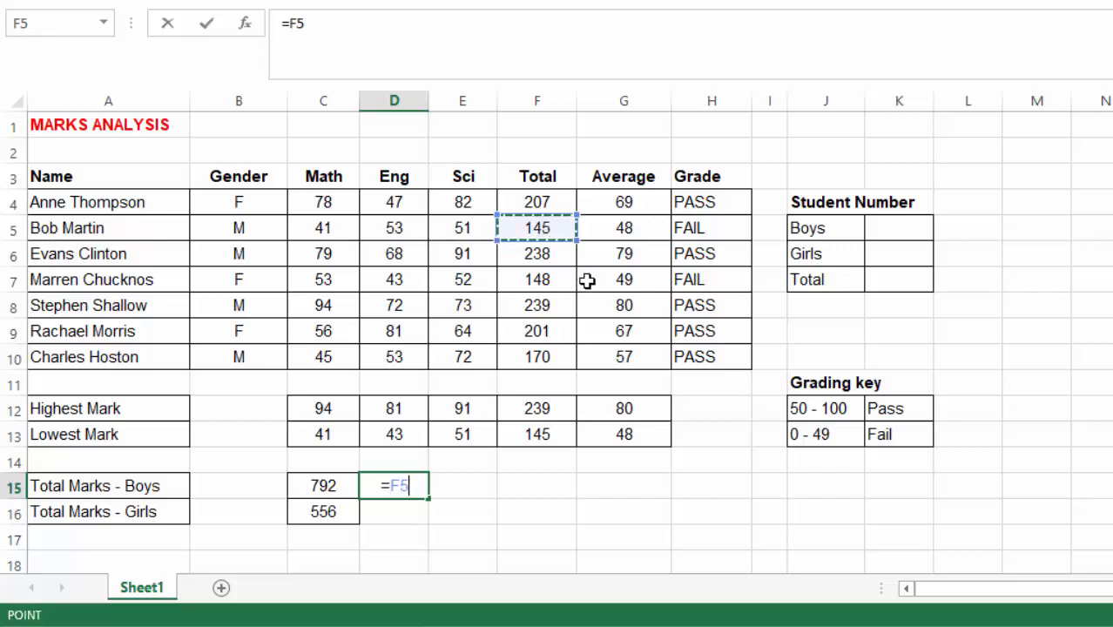
{"action": "type", "text": "+"}
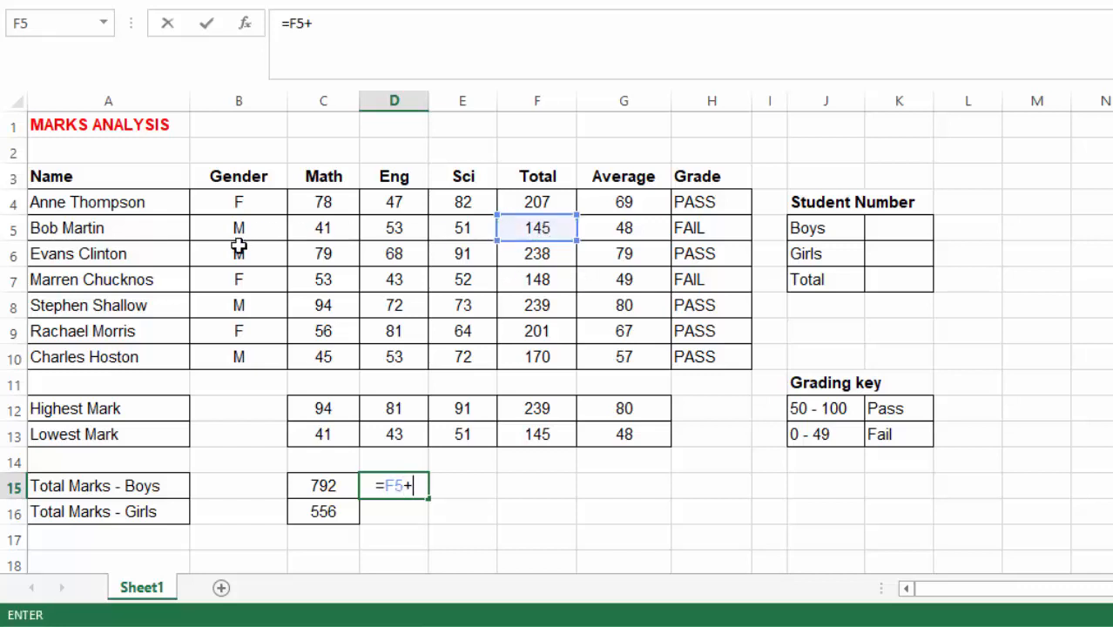
{"action": "left_click", "coordinate": [540, 252]}
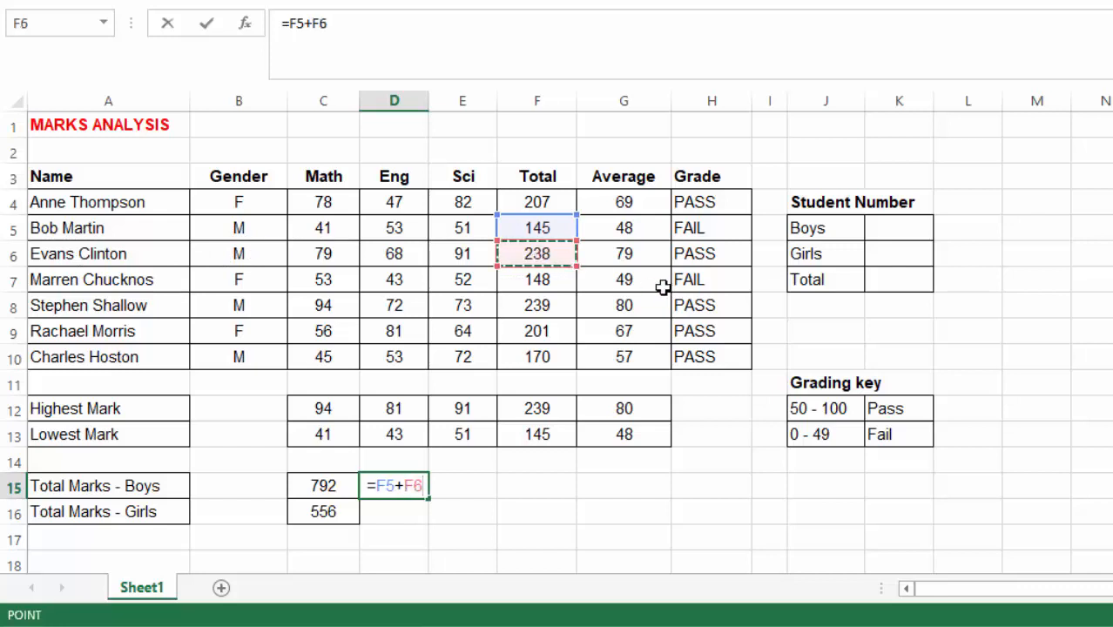
{"action": "type", "text": "+"}
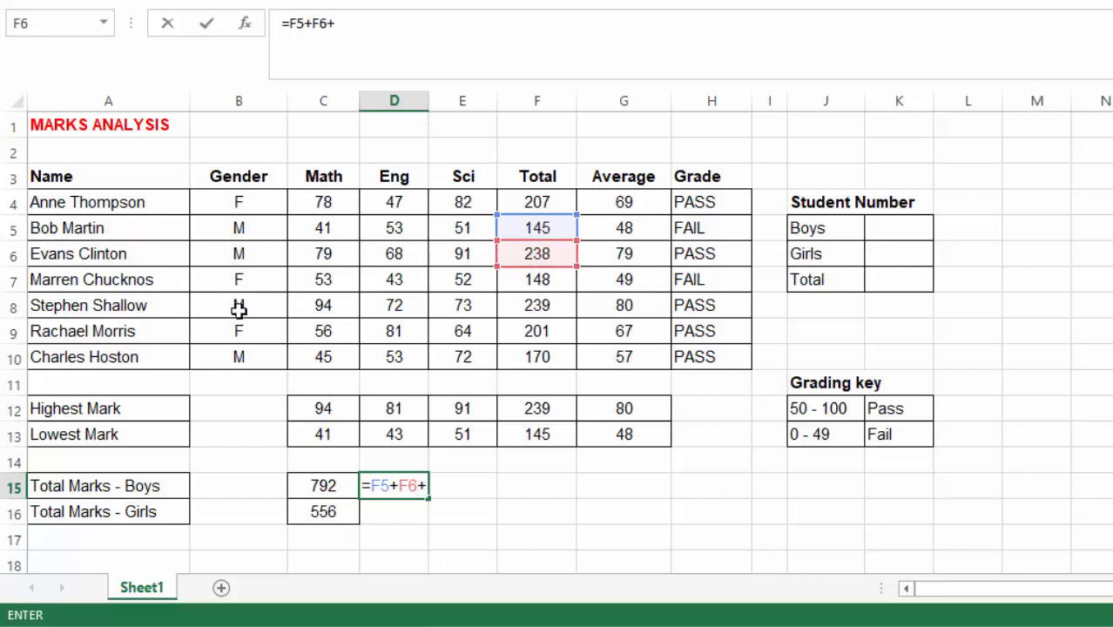
{"action": "left_click", "coordinate": [539, 305]}
{"action": "type", "text": "+"}
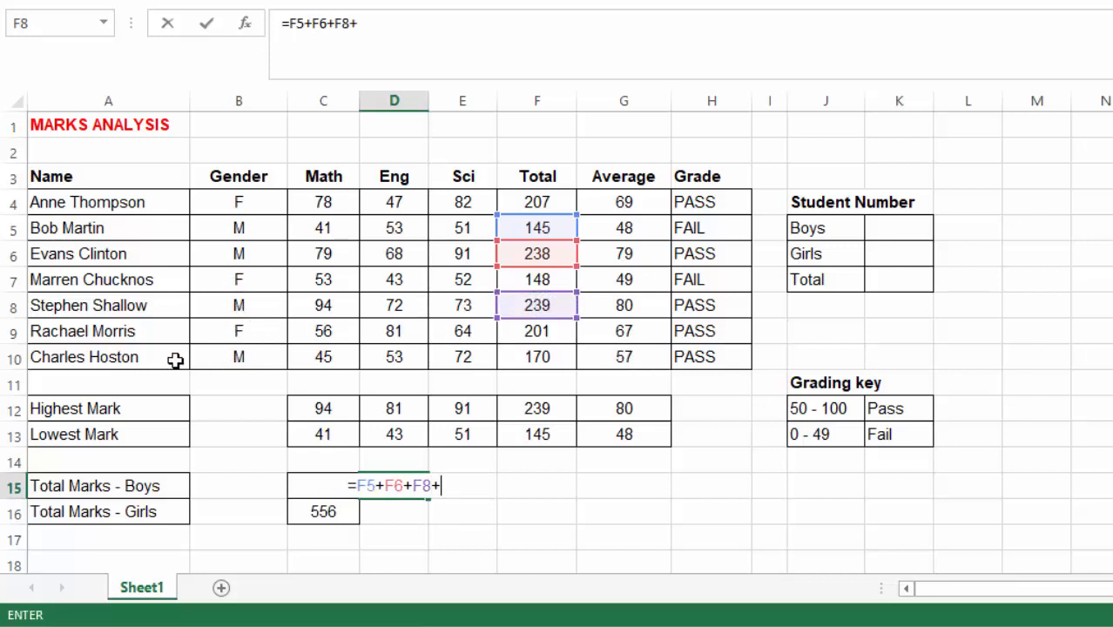
{"action": "left_click", "coordinate": [538, 358]}
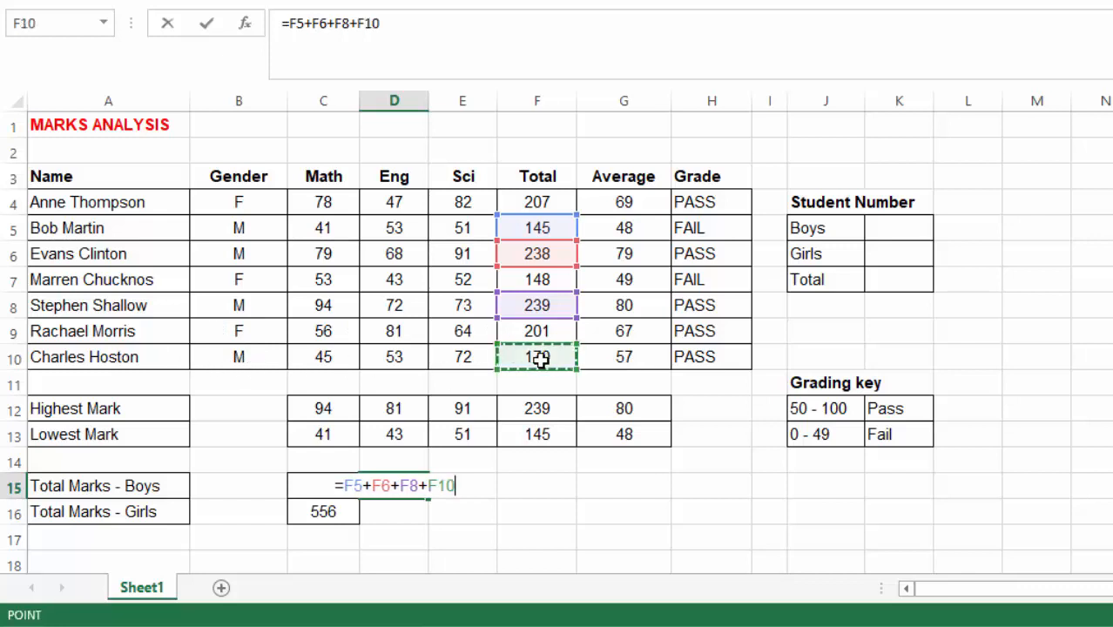
{"action": "key", "text": "Return"}
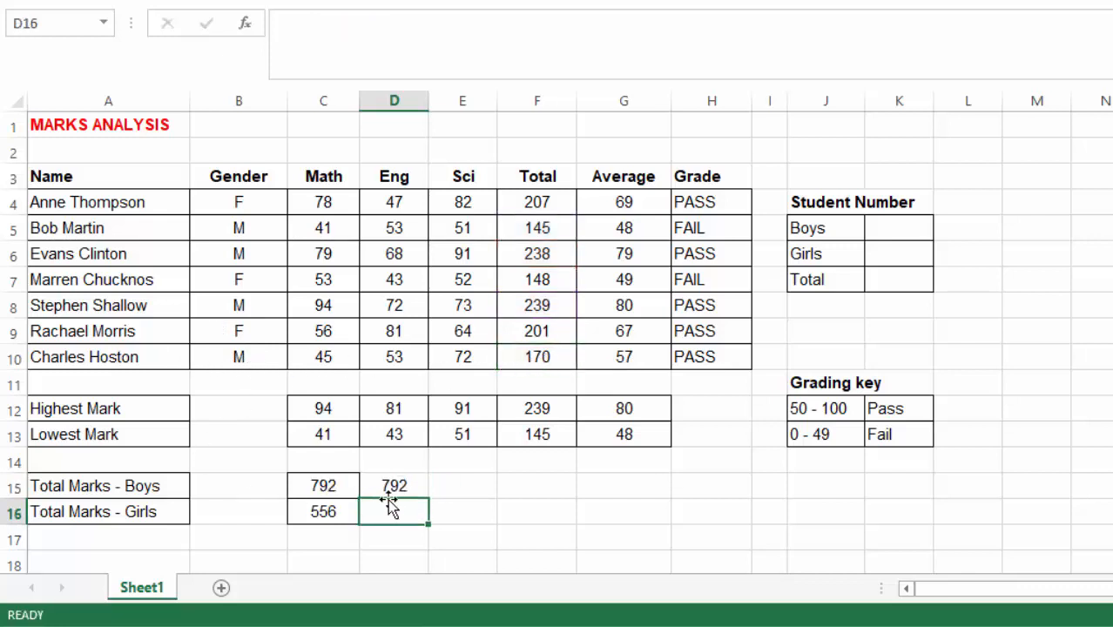
Clear the cross-check formula from D15
{"action": "left_click", "coordinate": [393, 485]}
{"action": "key", "text": "Delete"}
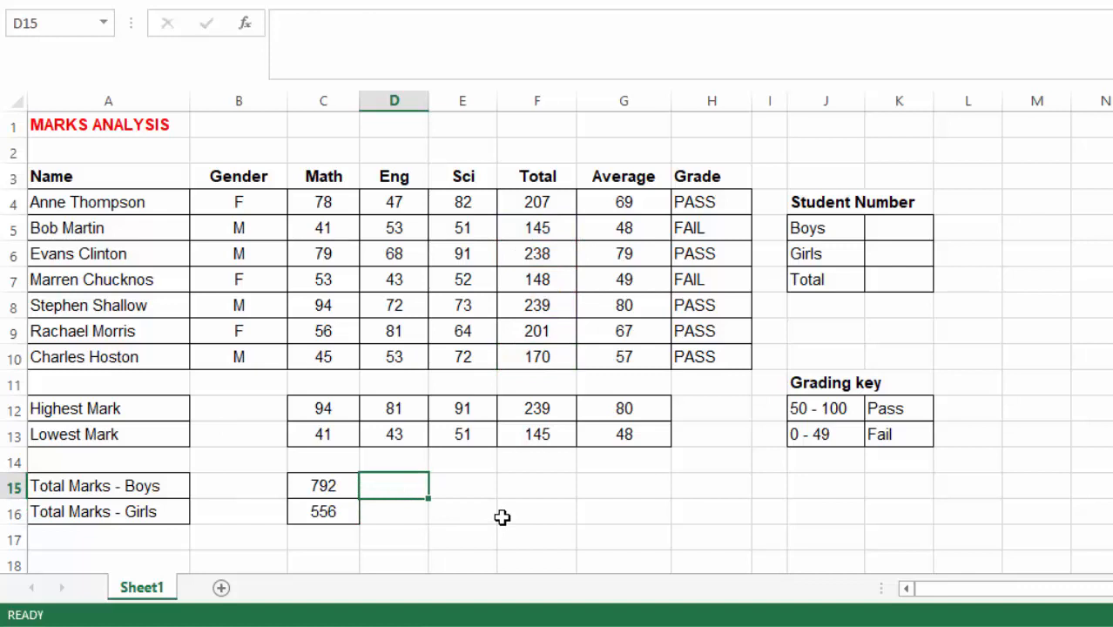
{"action": "left_click", "coordinate": [607, 543]}
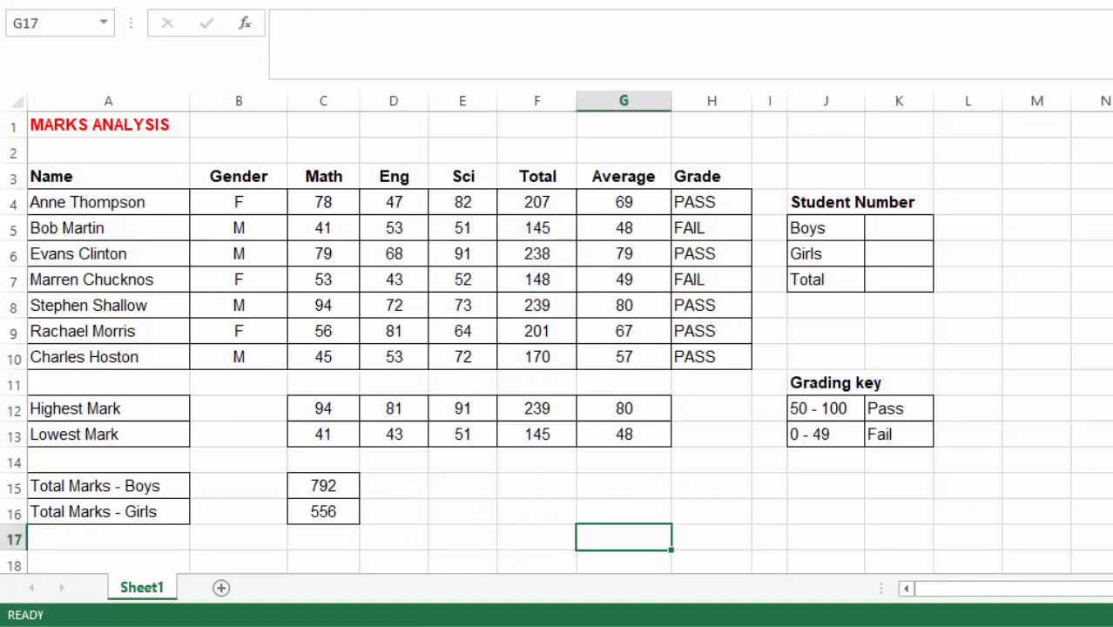
Examine the empty Student Number cells and the gender entries in B4:B10 that the counts depend on
{"action": "left_click", "coordinate": [1078, 400]}
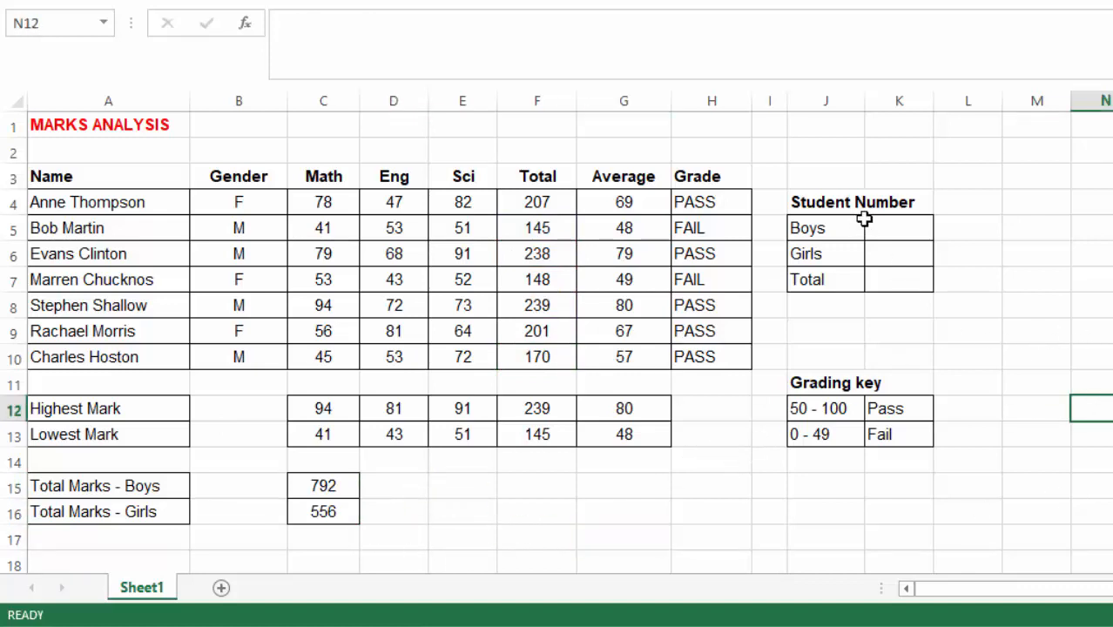
{"action": "left_click", "coordinate": [906, 235]}
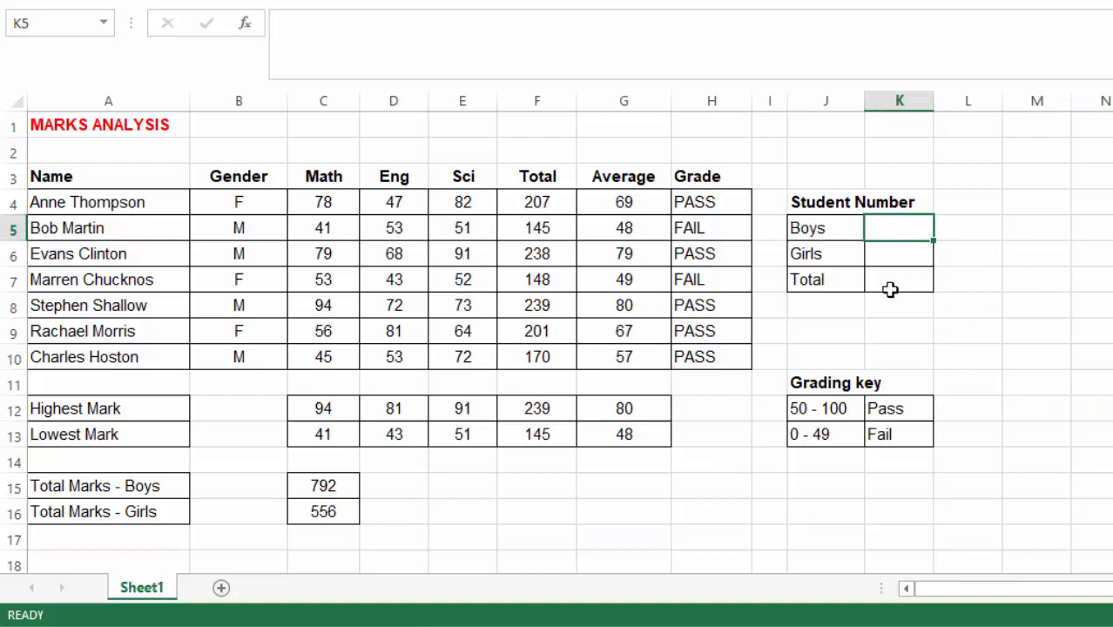
{"action": "left_click", "coordinate": [967, 227]}
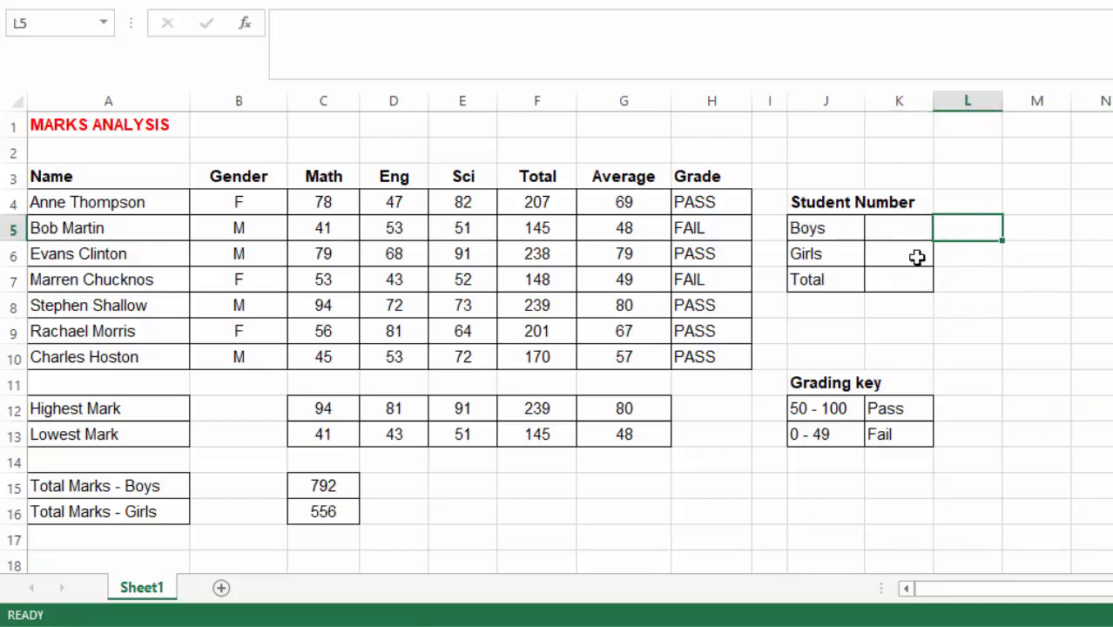
{"action": "left_click", "coordinate": [891, 227]}
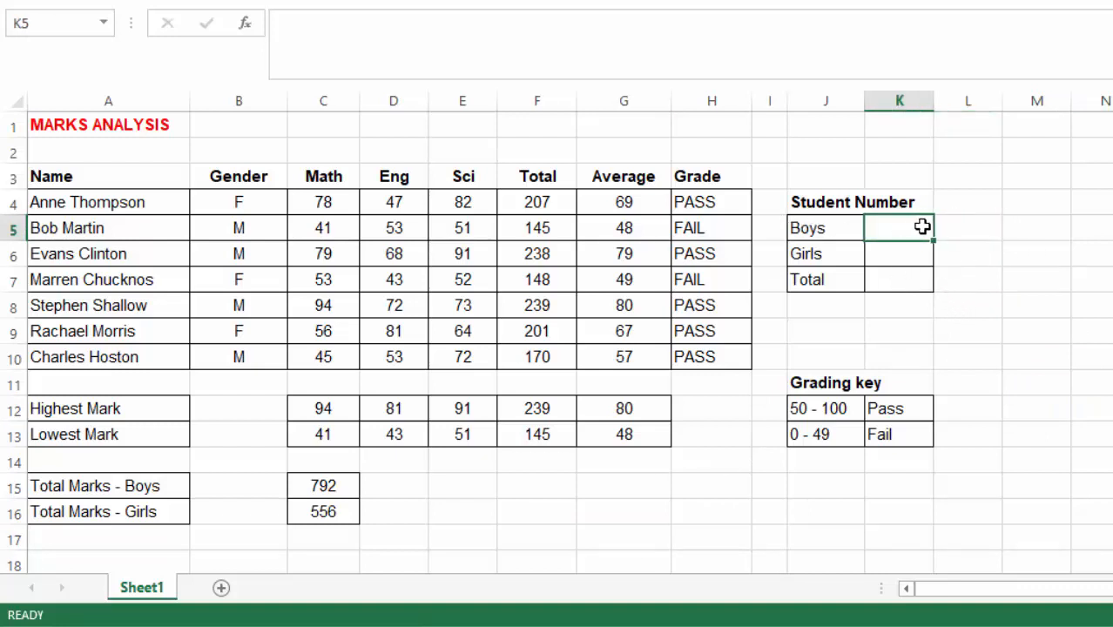
{"action": "left_click_drag", "start_coordinate": [231, 202], "coordinate": [238, 357]}
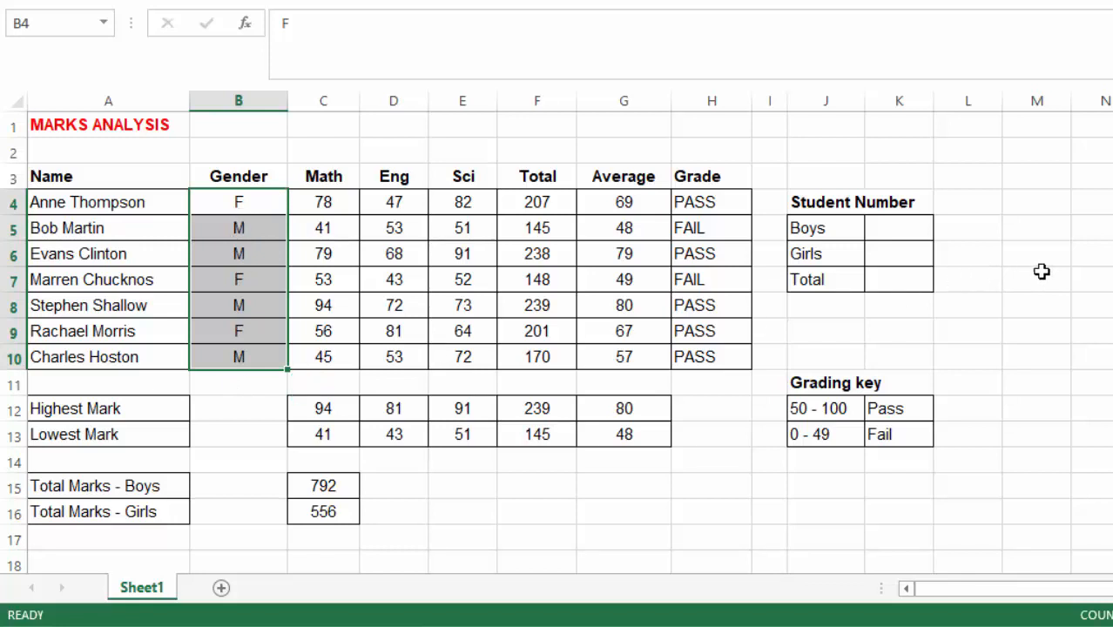
{"action": "left_click", "coordinate": [1084, 254]}
Enter =COUNTIF(B4:B10,"M") in K5 to count the boys, and check it against the M entries in the Gender column
{"action": "left_click", "coordinate": [887, 226]}
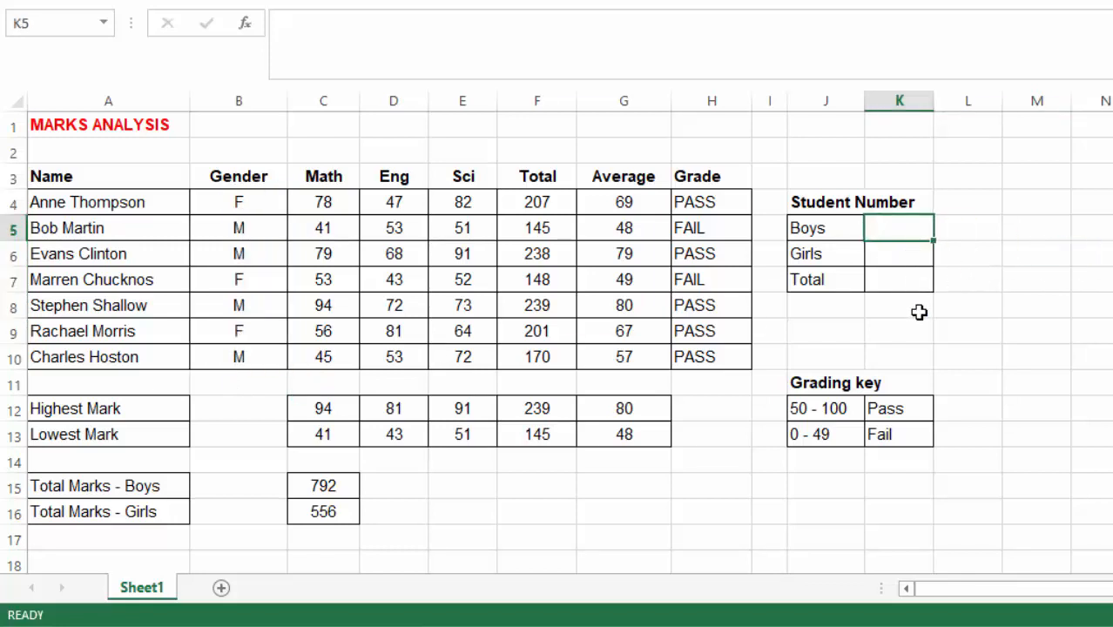
{"action": "type", "text": "="}
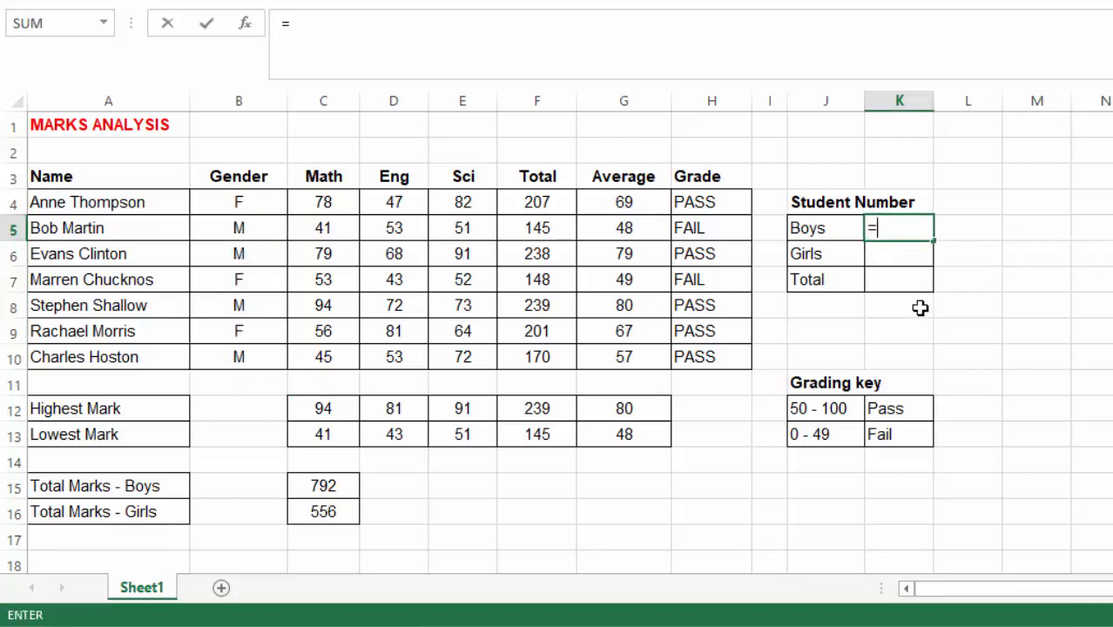
{"action": "type", "text": "COUN"}
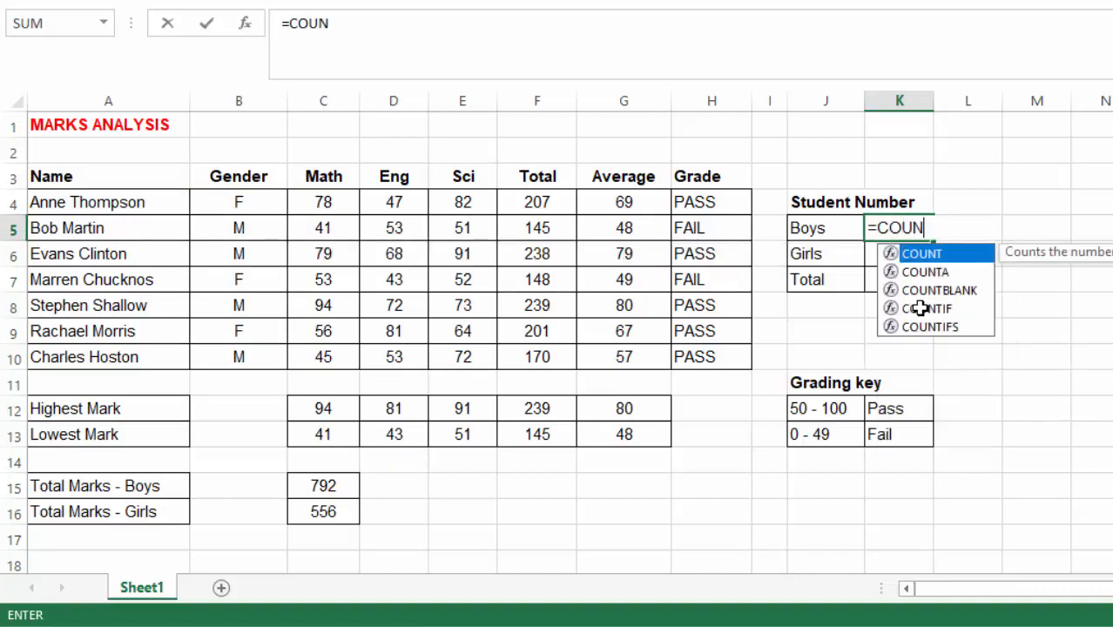
{"action": "type", "text": "TIF"}
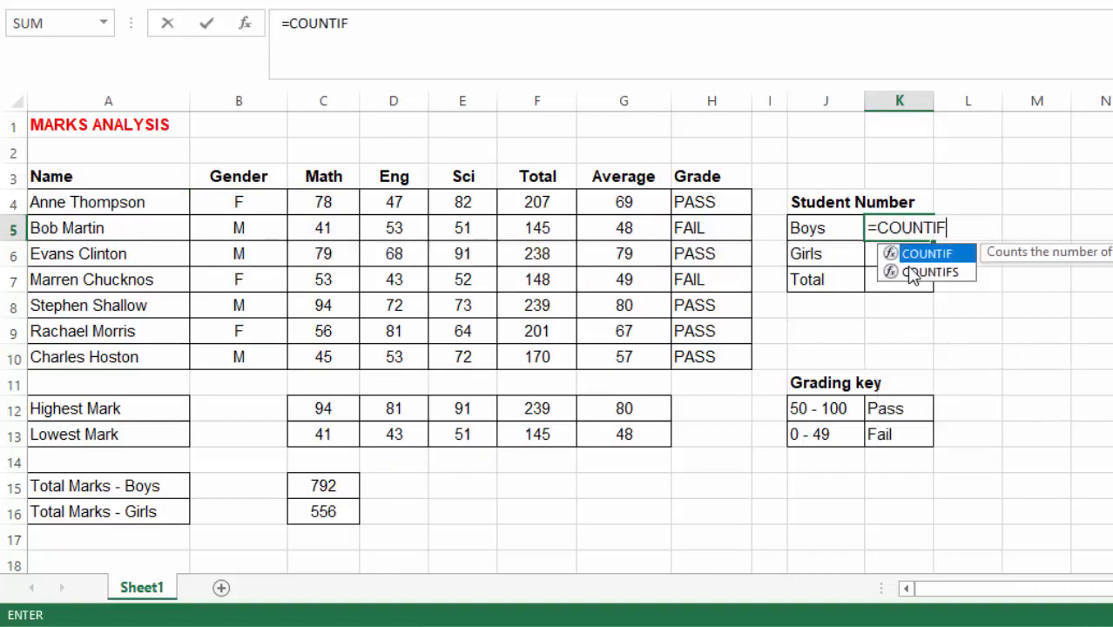
{"action": "double_click", "coordinate": [954, 259]}
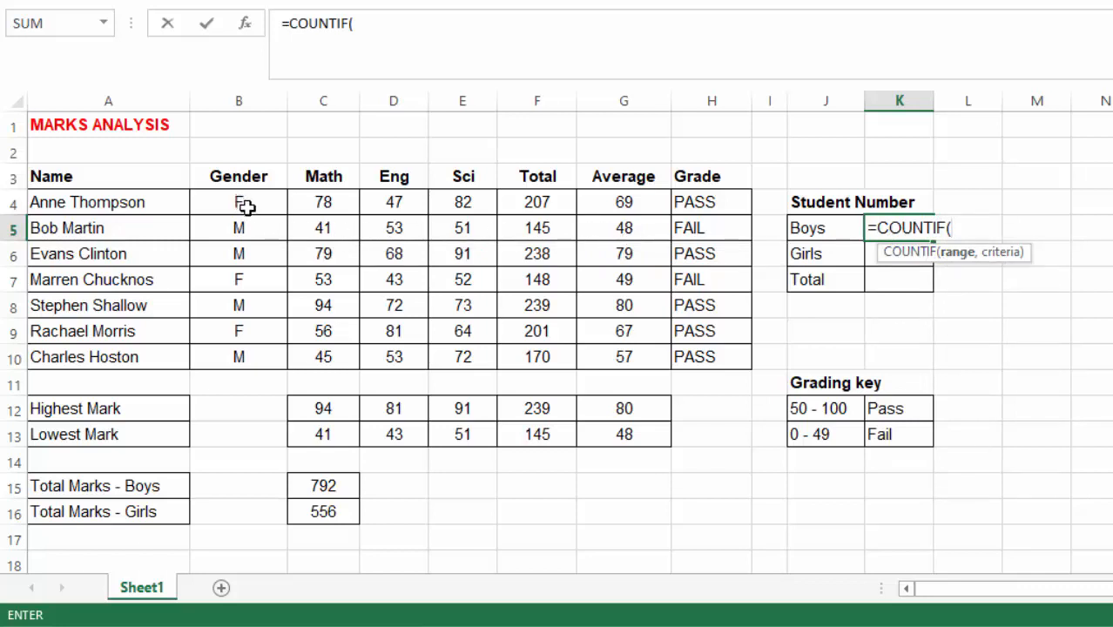
{"action": "left_click_drag", "start_coordinate": [242, 204], "coordinate": [242, 357]}
{"action": "type", "text": ",\"M"}
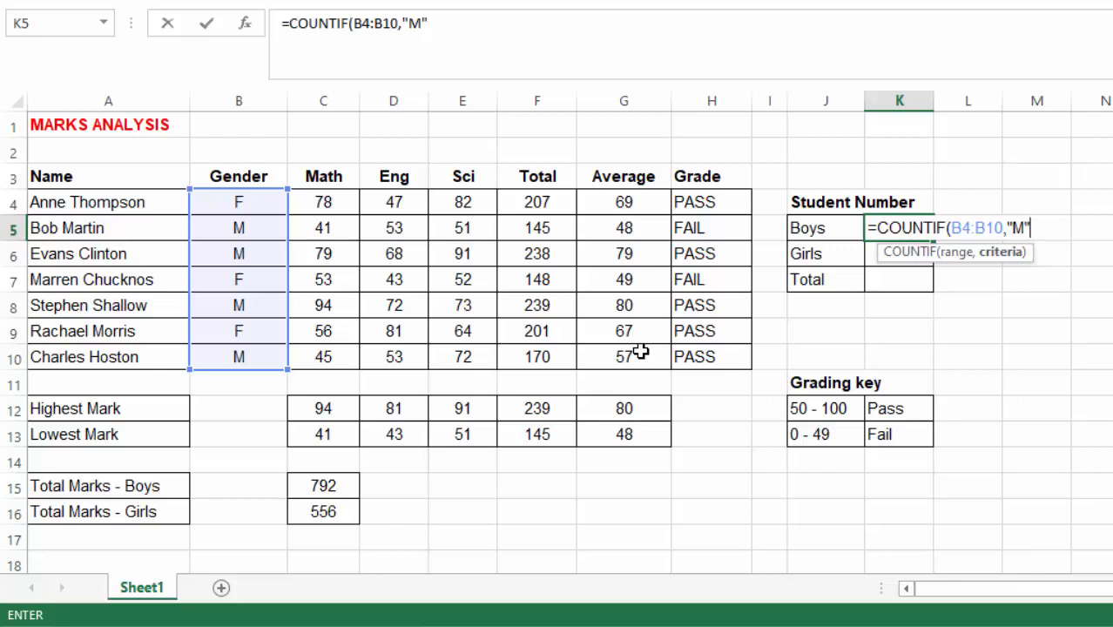
{"action": "type", "text": "\")"}
{"action": "key", "text": "Return"}
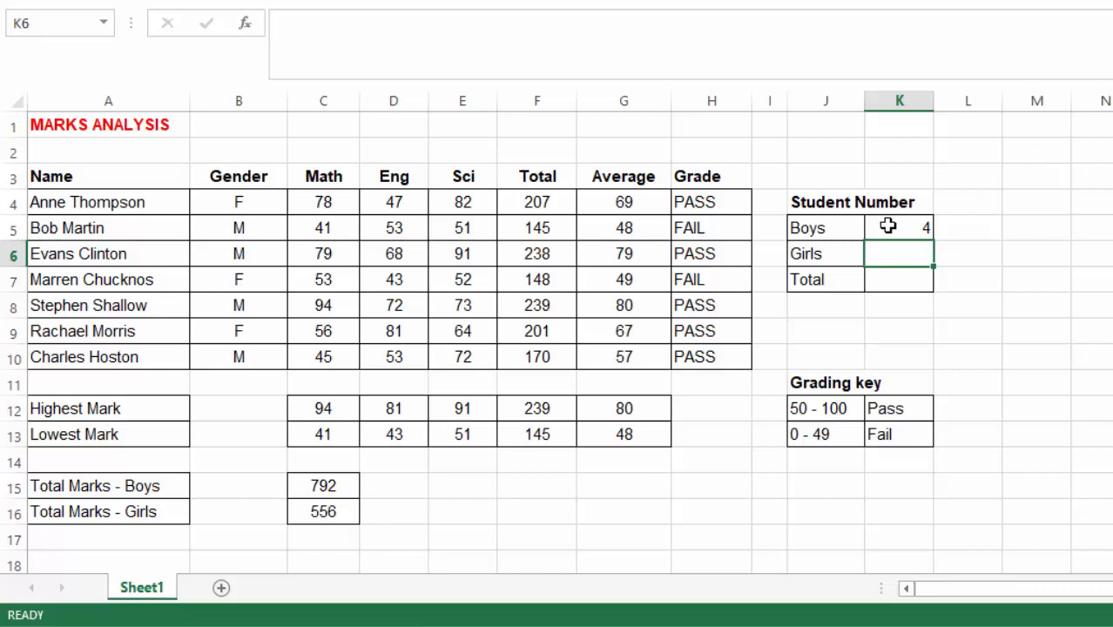
{"action": "left_click", "coordinate": [248, 228]}
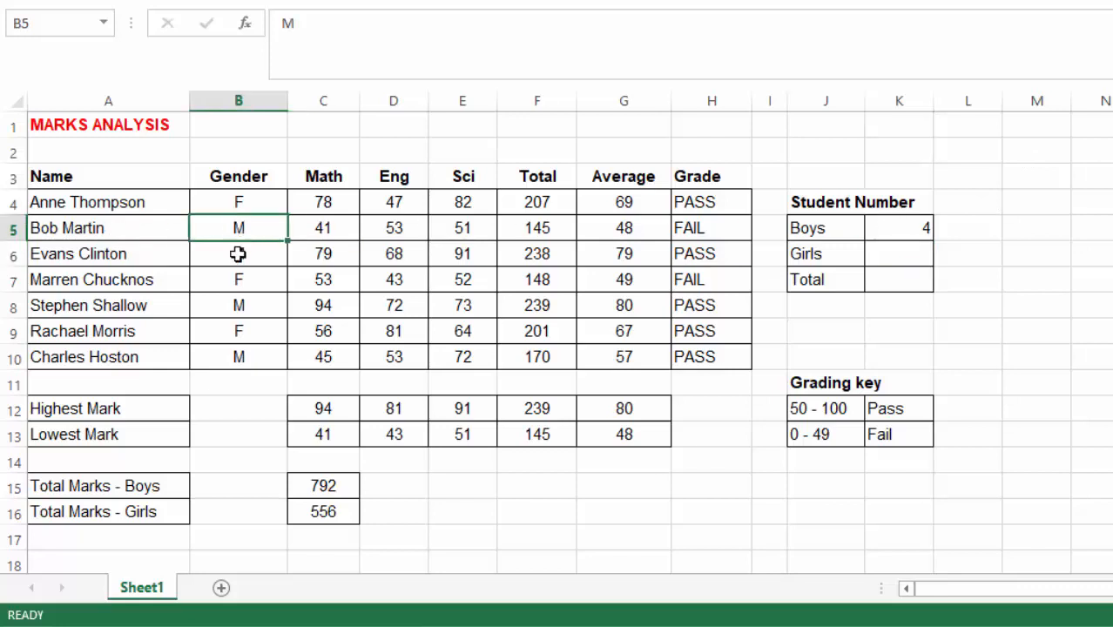
{"action": "left_click", "coordinate": [236, 254]}
{"action": "left_click", "coordinate": [239, 304]}
{"action": "left_click", "coordinate": [242, 359]}
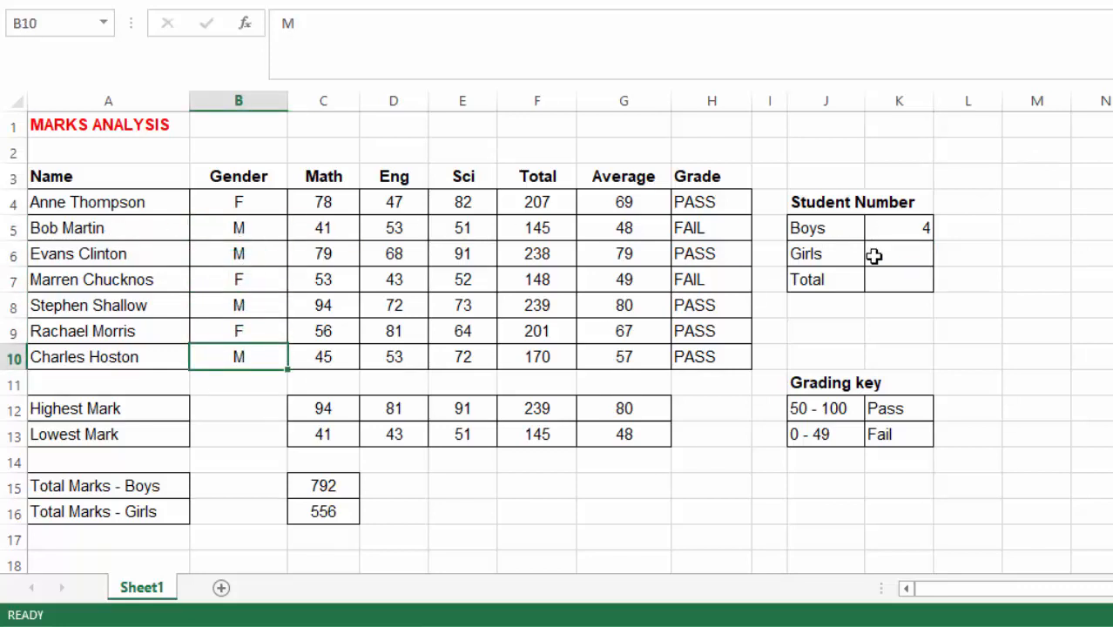
Enter =COUNTIF(B4:B10,"F") in K6 to count the girls
{"action": "left_click", "coordinate": [901, 257]}
{"action": "type", "text": "="}
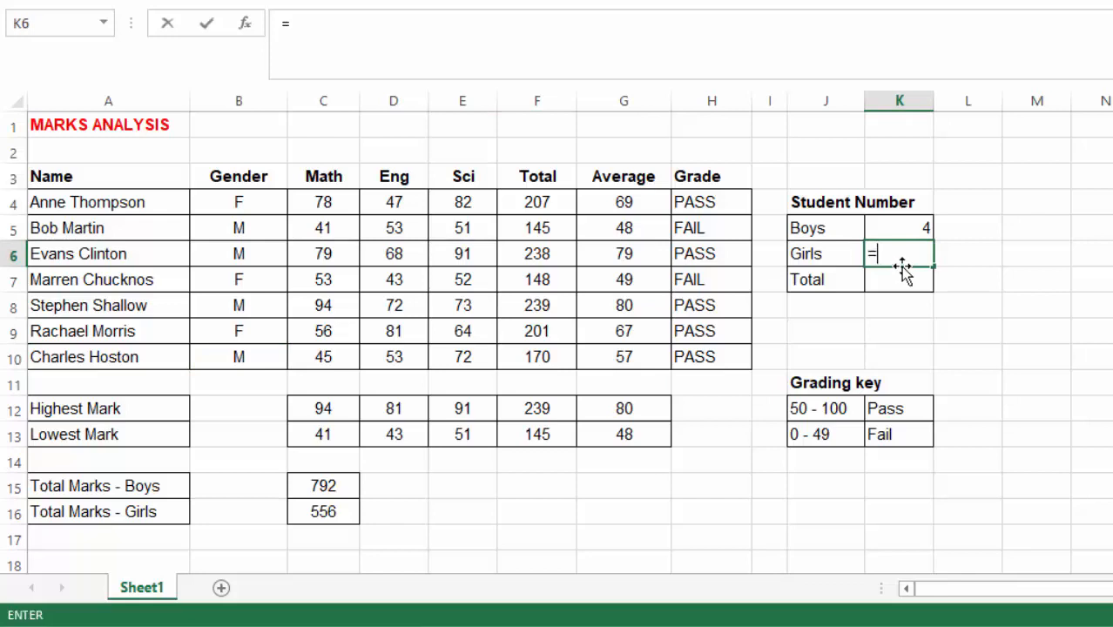
{"action": "type", "text": "COUNTI"}
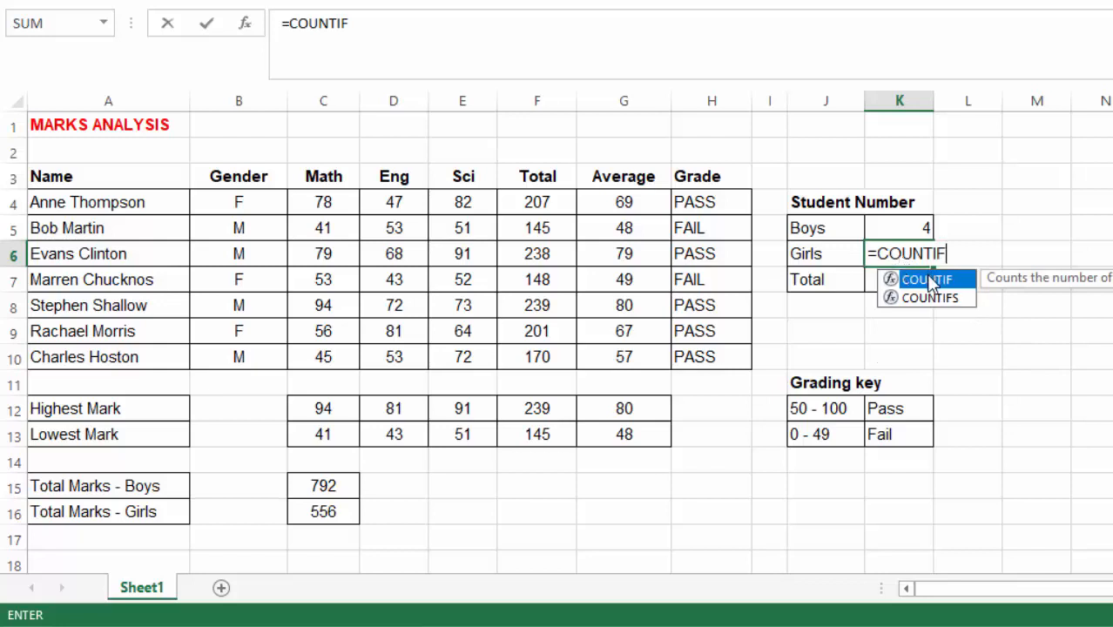
{"action": "type", "text": "F"}
{"action": "double_click", "coordinate": [928, 281]}
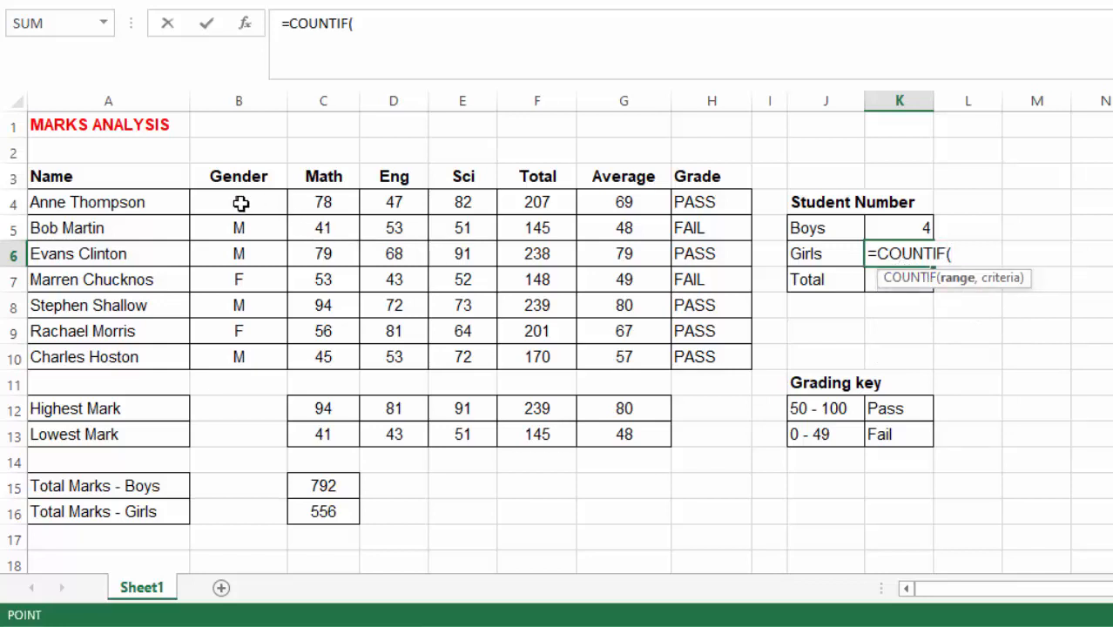
{"action": "left_click_drag", "start_coordinate": [240, 203], "coordinate": [241, 361]}
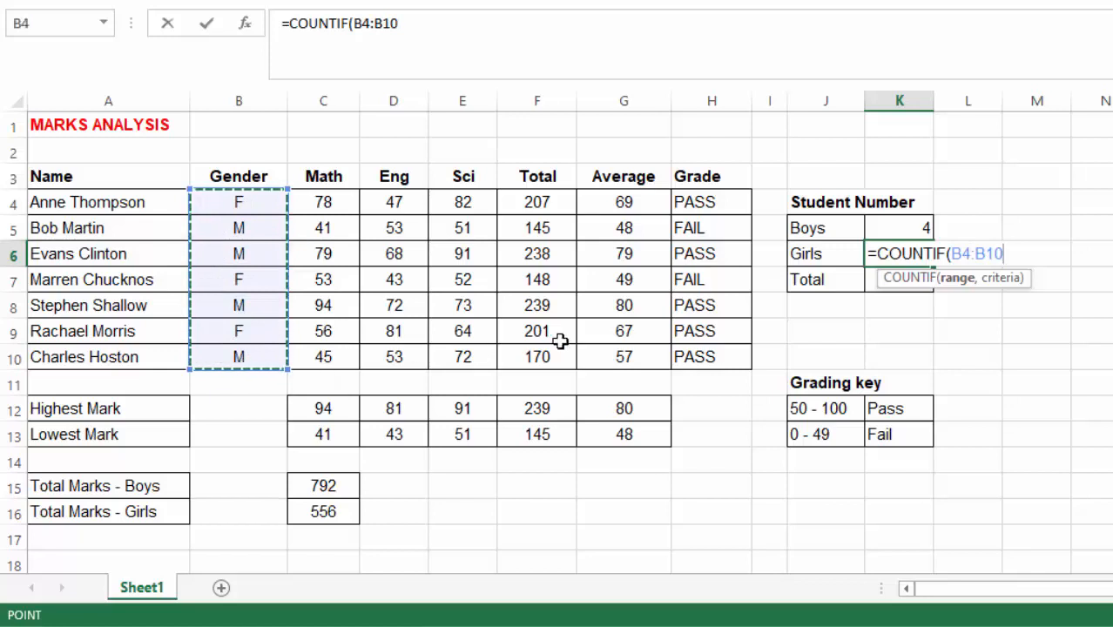
{"action": "type", "text": ",\"F"}
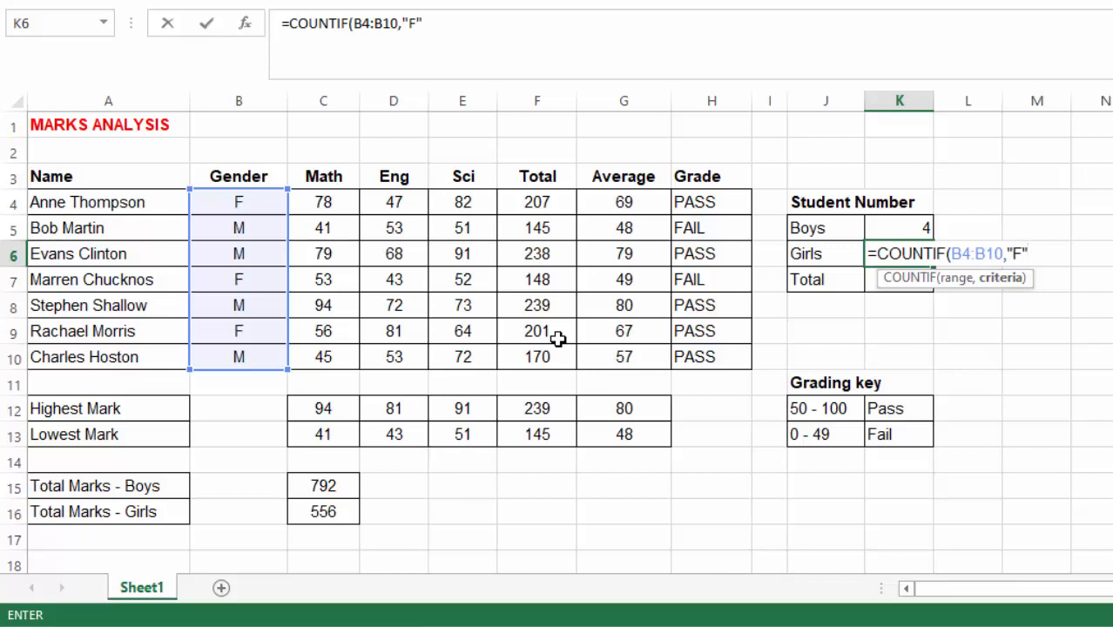
{"action": "key", "text": "Return"}
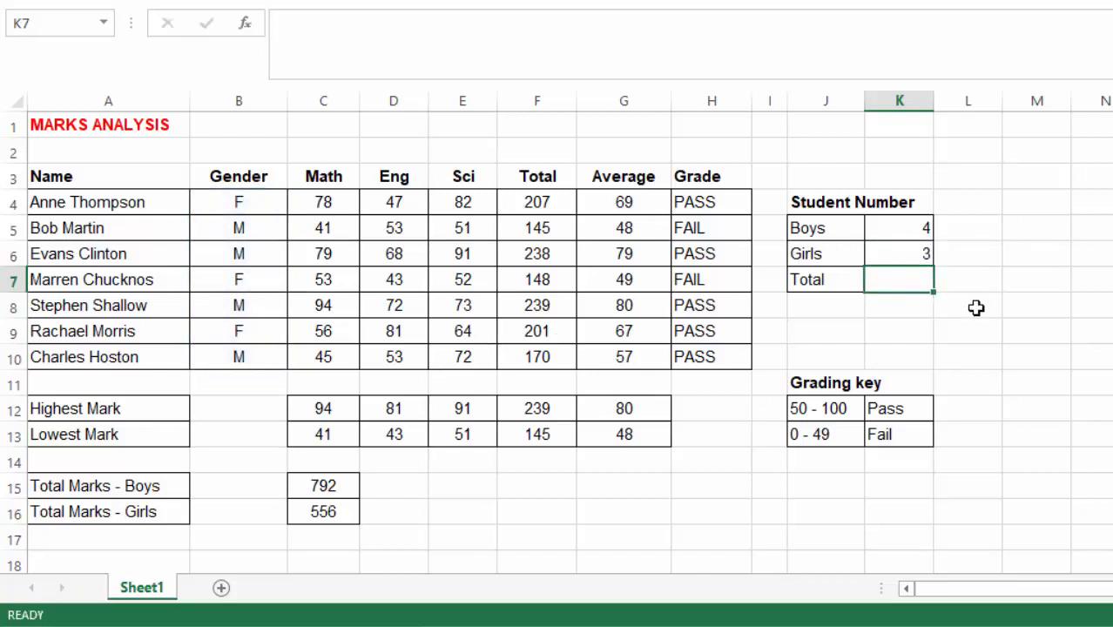
Write the function name COUNT as plain text in L7, beside the student number Total row
{"action": "left_click", "coordinate": [1054, 231]}
{"action": "left_click", "coordinate": [886, 282]}
{"action": "left_click", "coordinate": [955, 279]}
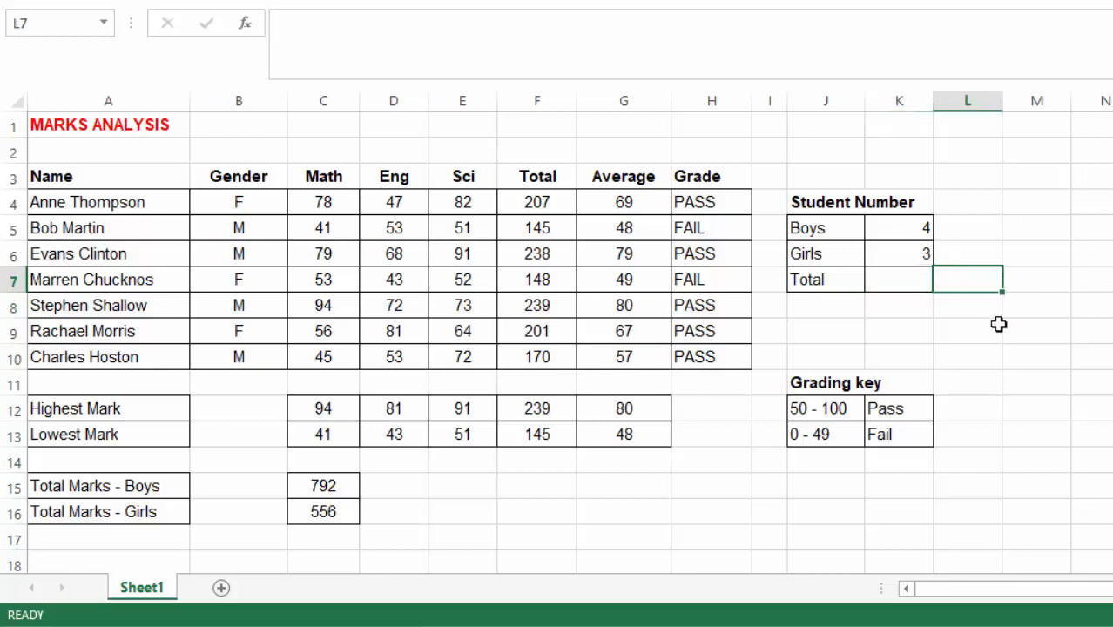
{"action": "type", "text": "COUNT"}
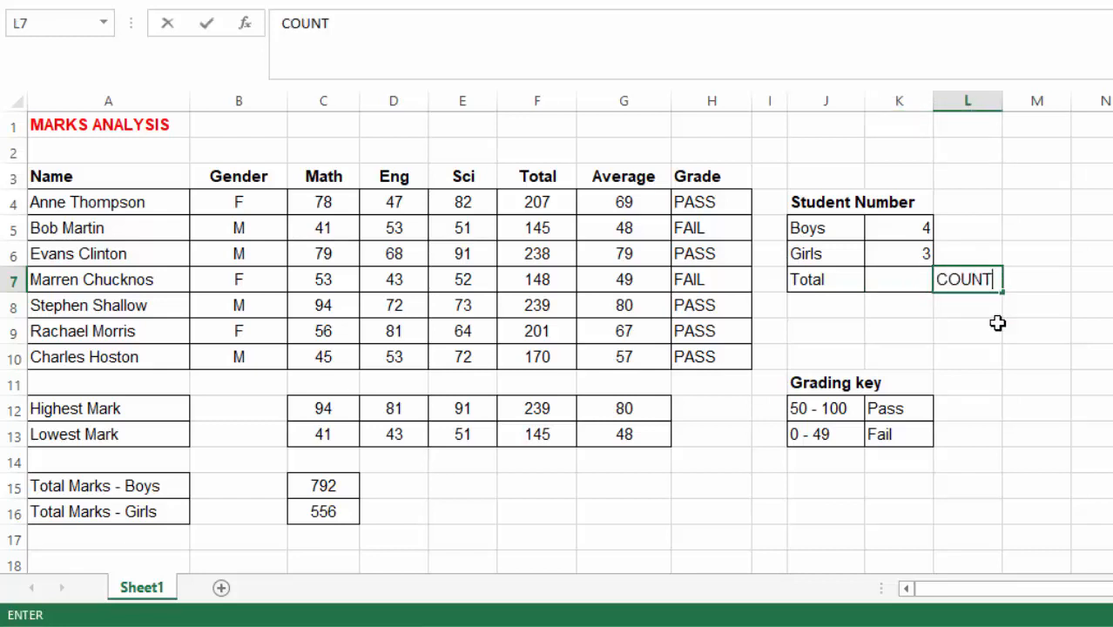
{"action": "left_click", "coordinate": [1102, 279]}
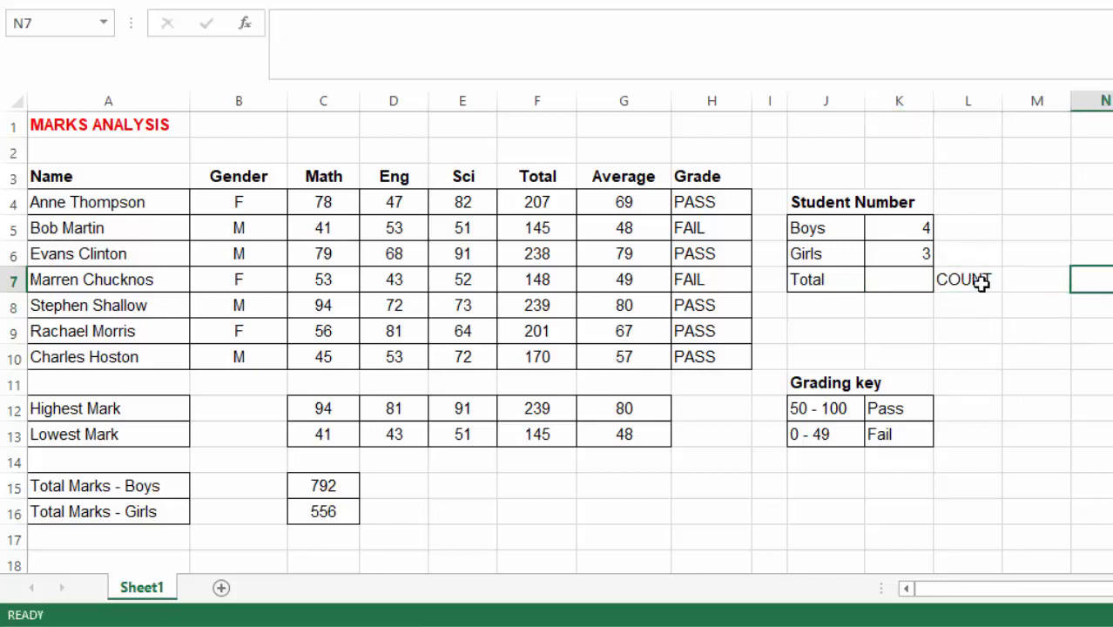
{"action": "left_click", "coordinate": [966, 310]}
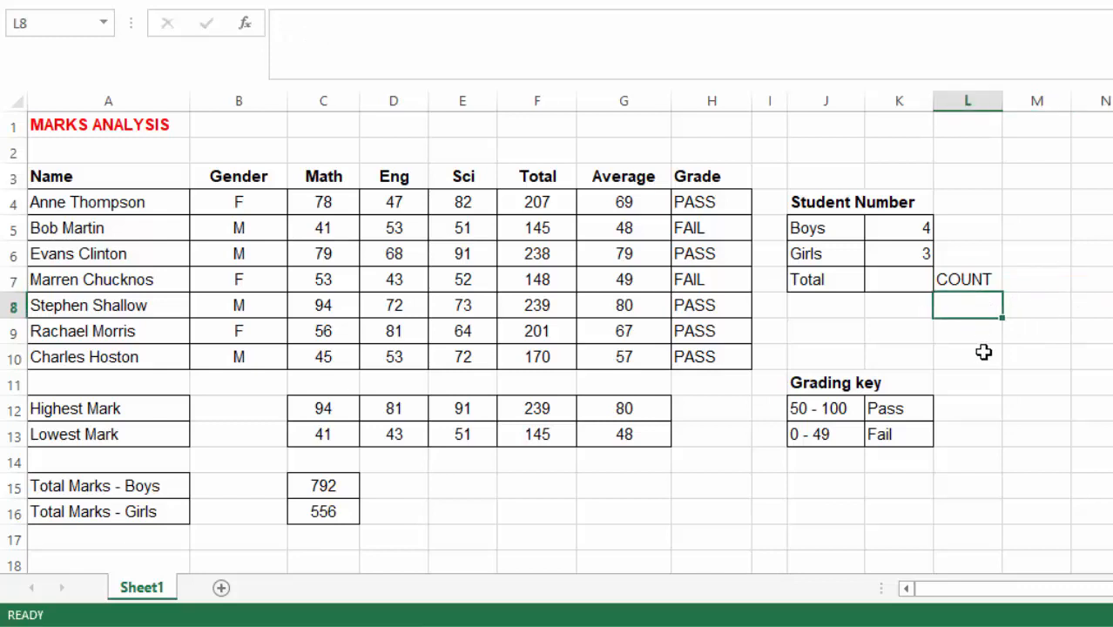
Write the function name COUNTA as plain text in L8, directly below the COUNT note
{"action": "type", "text": "COUNTA"}
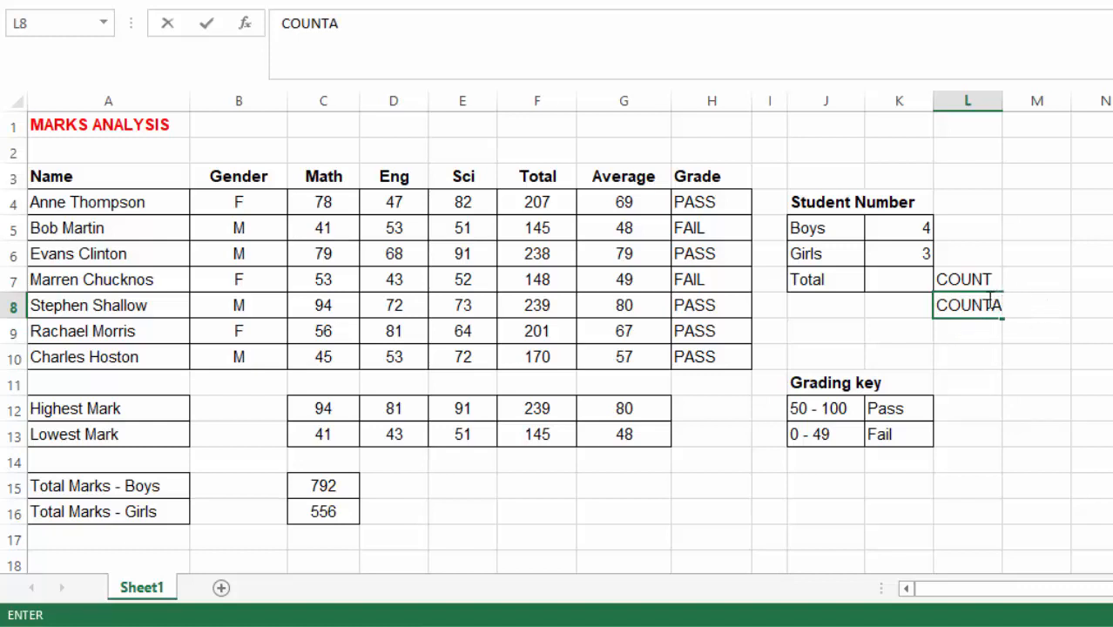
{"action": "key", "text": "Return"}
{"action": "left_click", "coordinate": [1030, 378]}
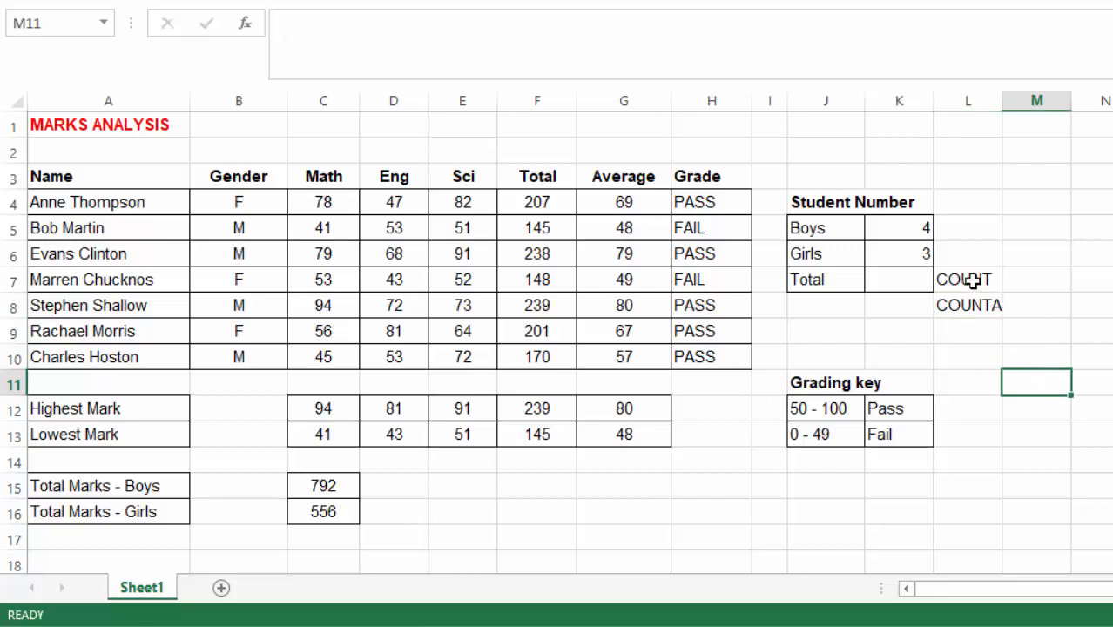
Clear the COUNT and COUNTA notes by emptying cells L7:L9
{"action": "left_click_drag", "start_coordinate": [970, 281], "coordinate": [972, 319]}
{"action": "key", "text": "Delete"}
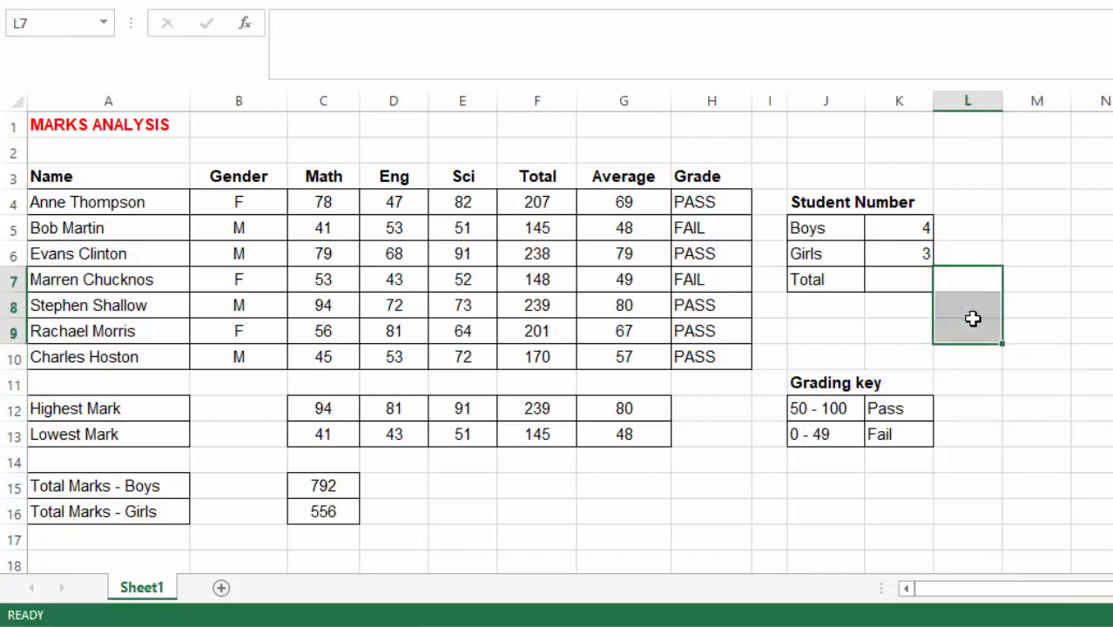
Try =COUNT(C4:C10) in K7 to count the students by their Math marks, and delete the formula again
{"action": "left_click", "coordinate": [906, 280]}
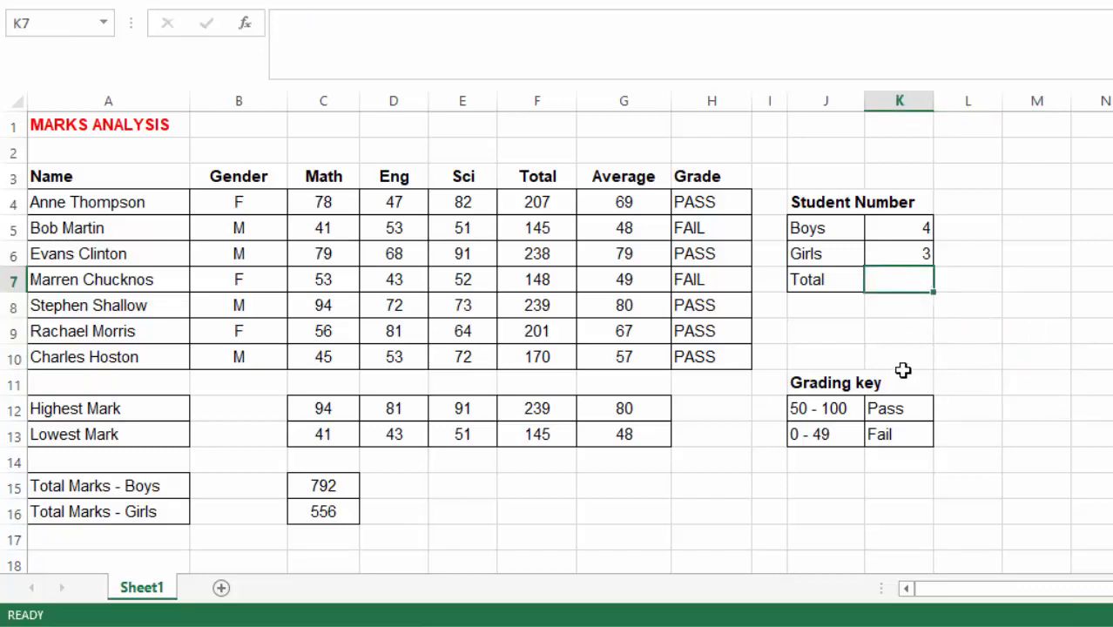
{"action": "type", "text": "=COUN"}
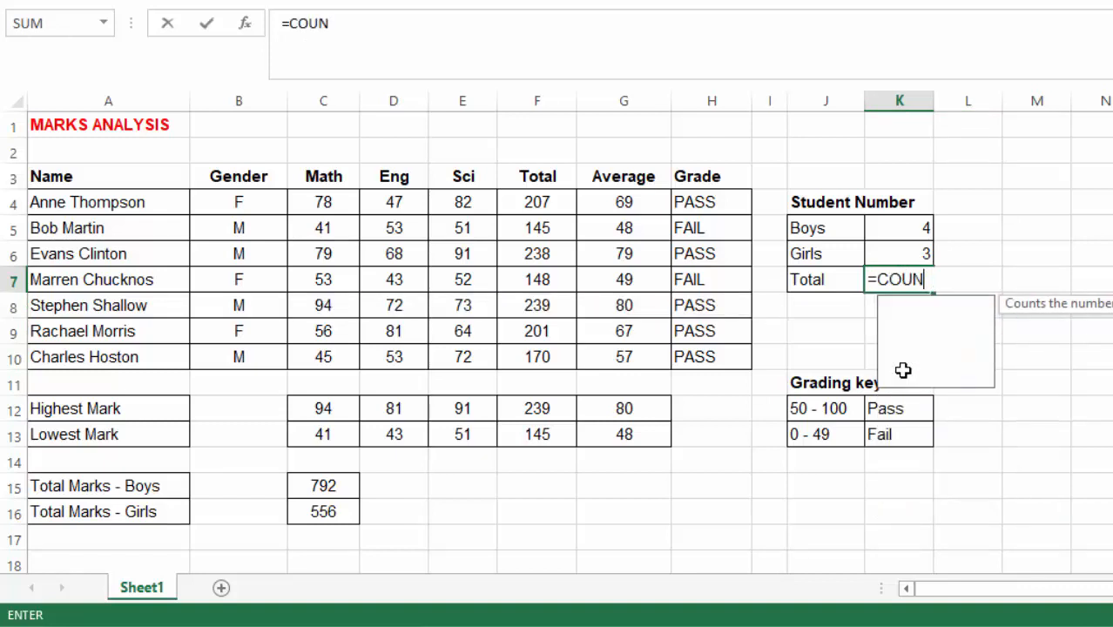
{"action": "type", "text": "T("}
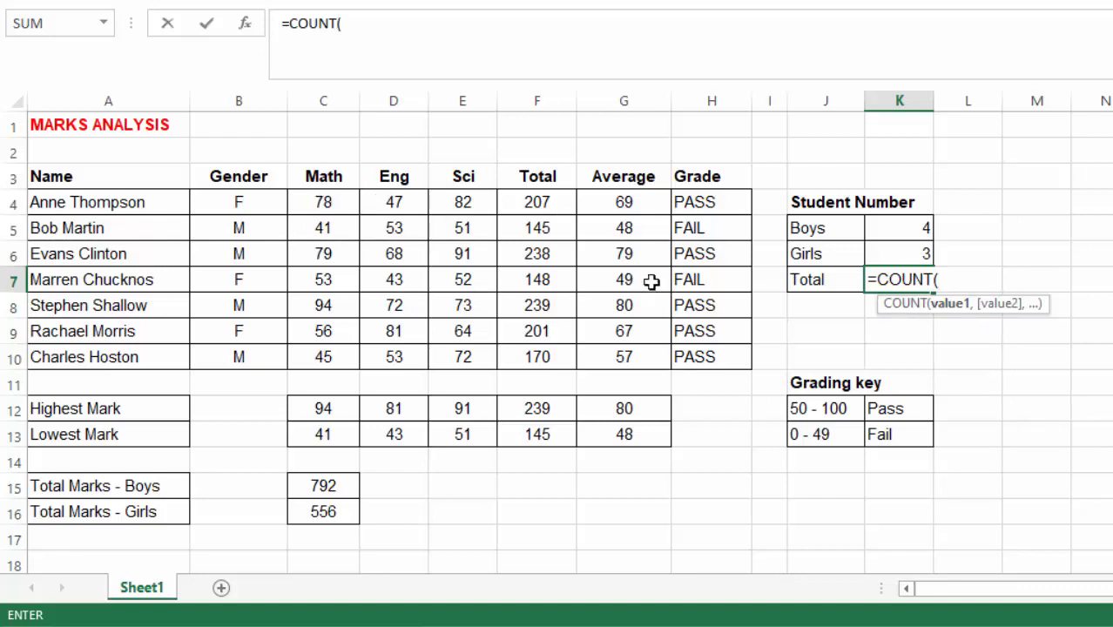
{"action": "left_click_drag", "start_coordinate": [323, 202], "coordinate": [366, 369]}
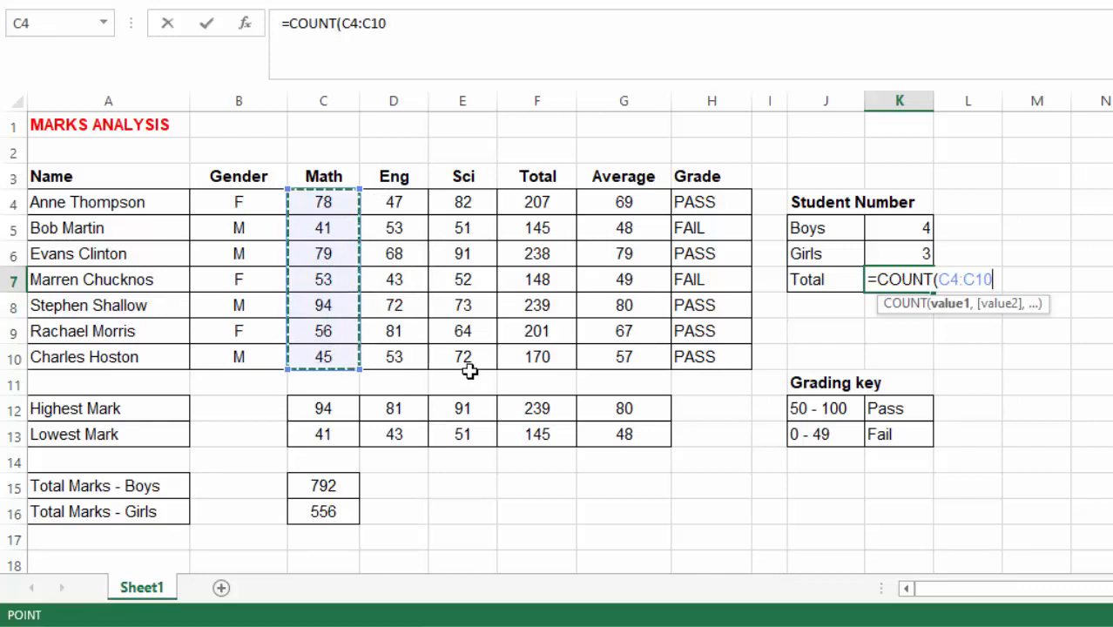
{"action": "key", "text": "Return"}
{"action": "left_click", "coordinate": [906, 280]}
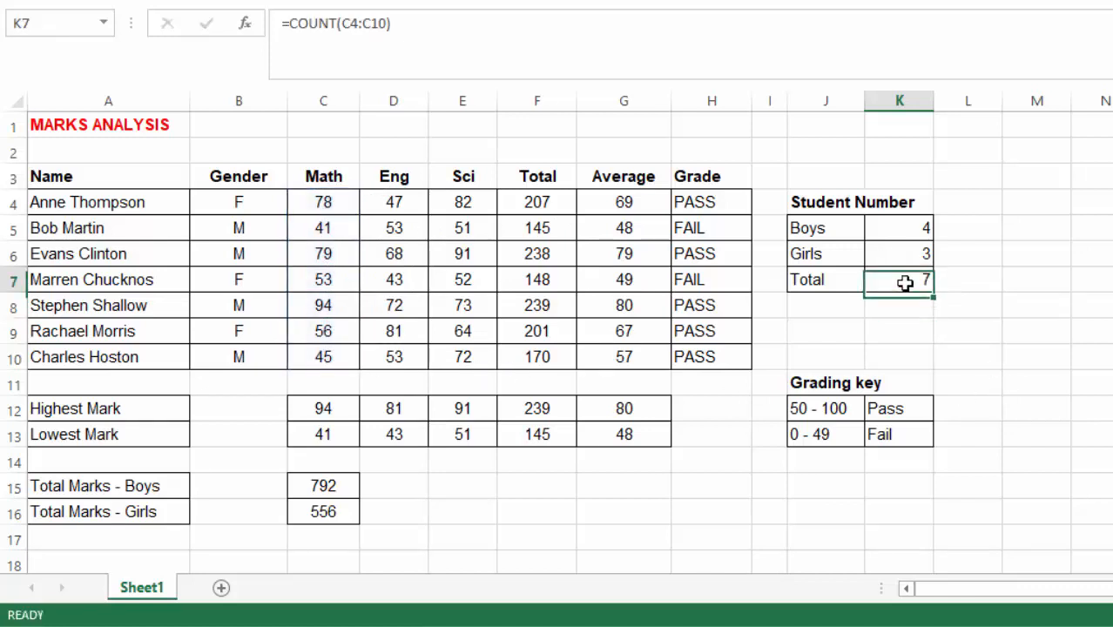
{"action": "key", "text": "Delete"}
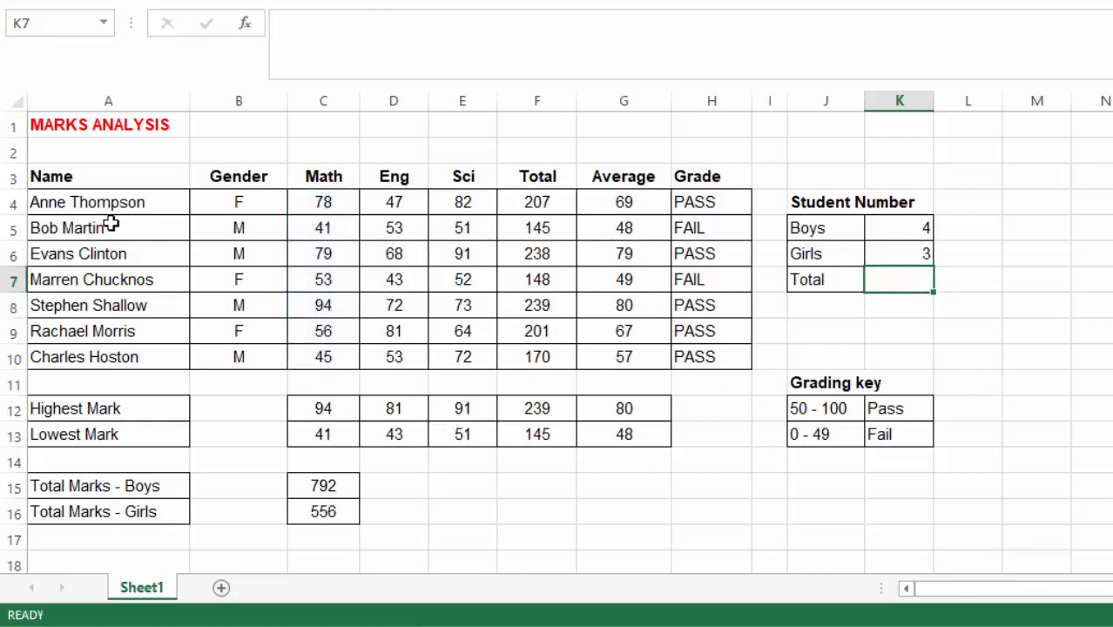
Enter =COUNTA(A4:A10) in K7 to count all students by their names, and check the formula
{"action": "left_click_drag", "start_coordinate": [104, 199], "coordinate": [105, 354]}
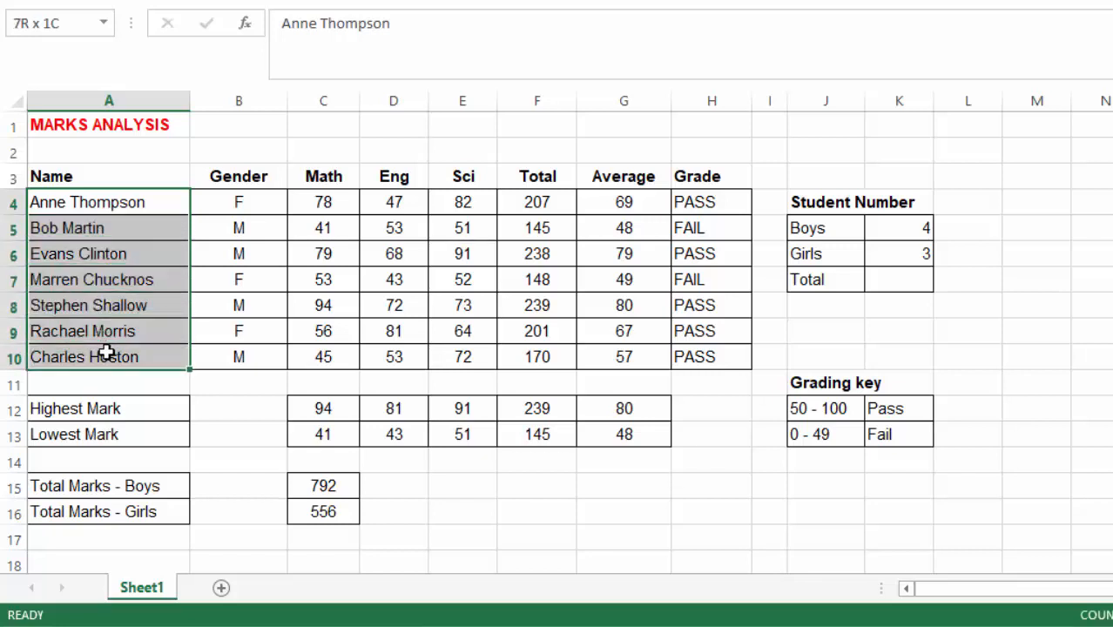
{"action": "left_click", "coordinate": [882, 281]}
{"action": "type", "text": "=COUNTA"}
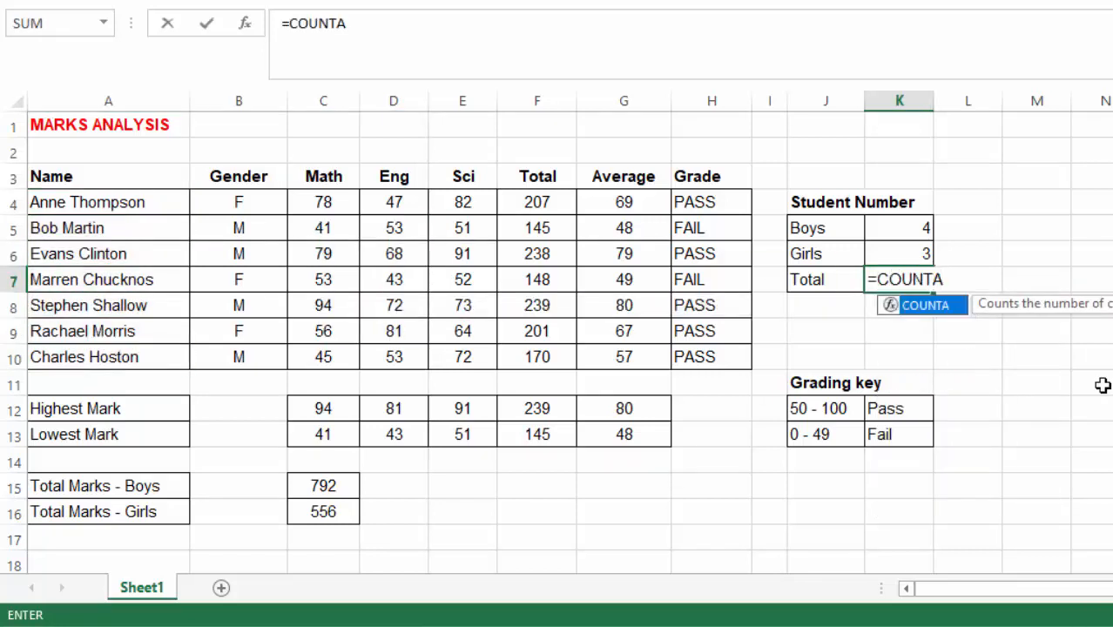
{"action": "double_click", "coordinate": [931, 306]}
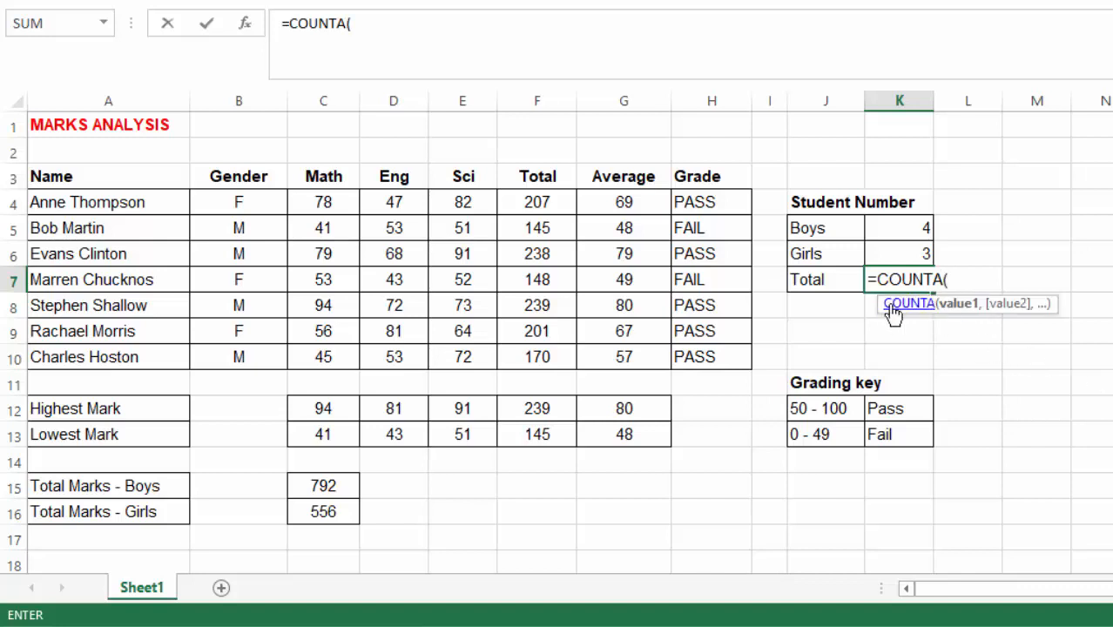
{"action": "left_click_drag", "start_coordinate": [85, 202], "coordinate": [102, 354]}
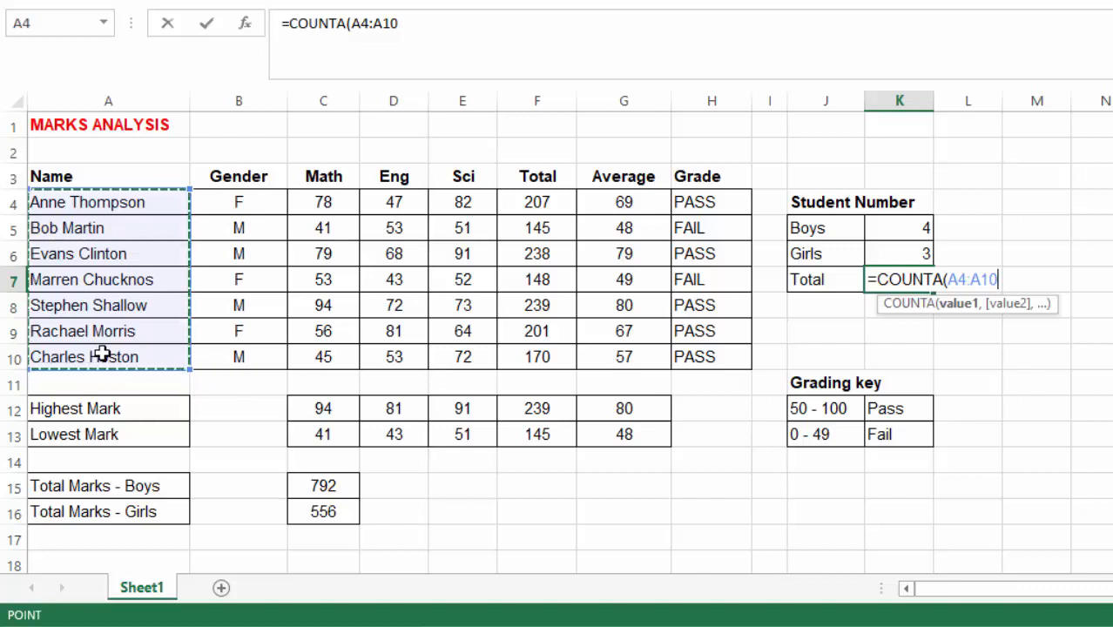
{"action": "key", "text": "Return"}
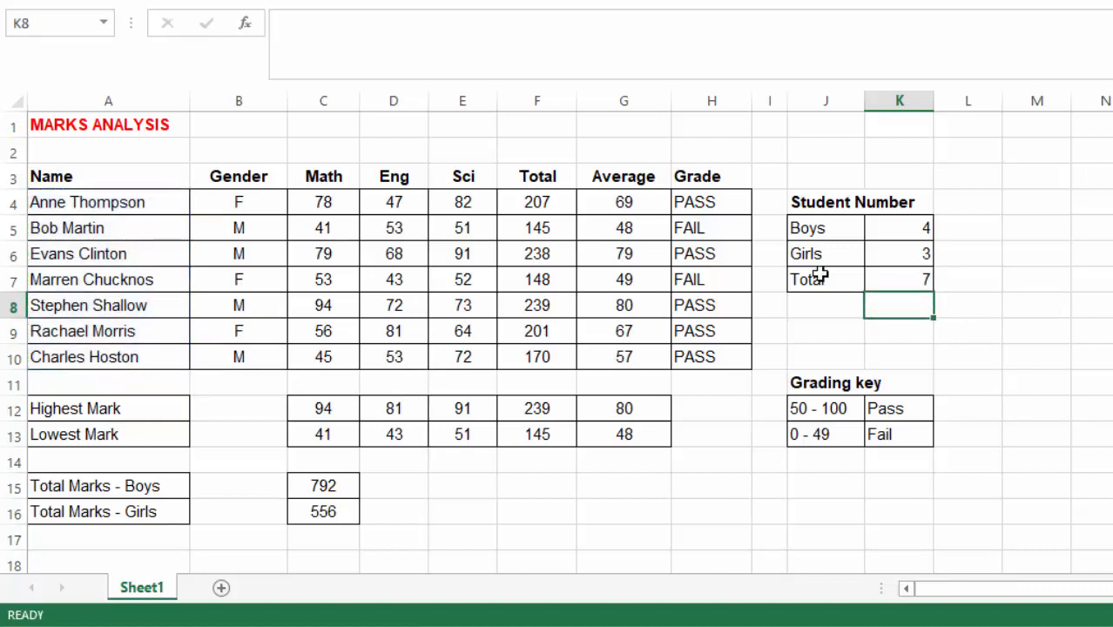
{"action": "left_click", "coordinate": [900, 281]}
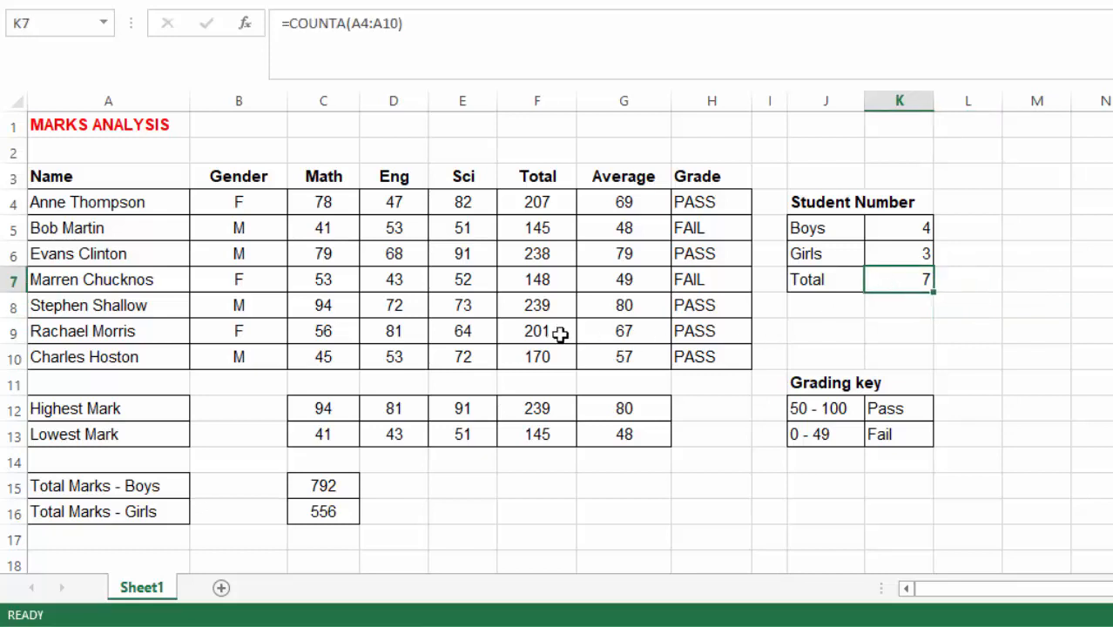